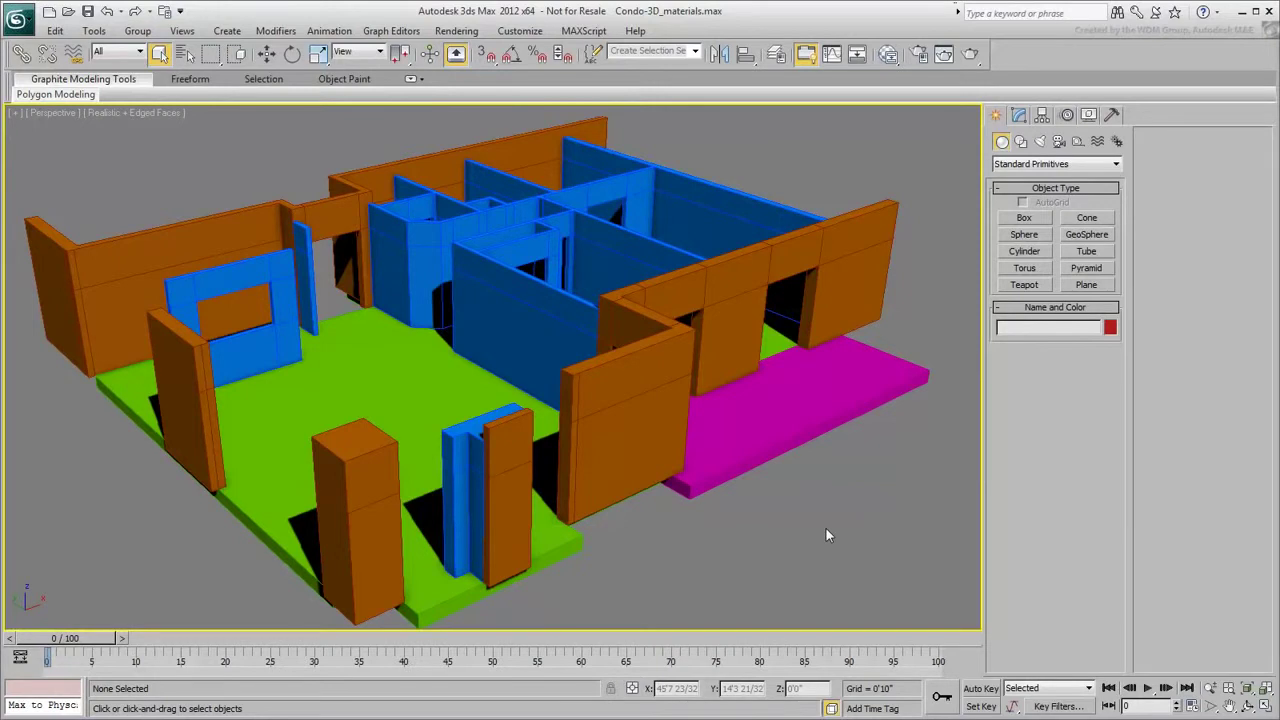
- Check which production renderer is assigned in the Render Setup settings
left_click(920, 56)
scroll(791, 278, "down", 5)
scroll(791, 278, "down", 3)
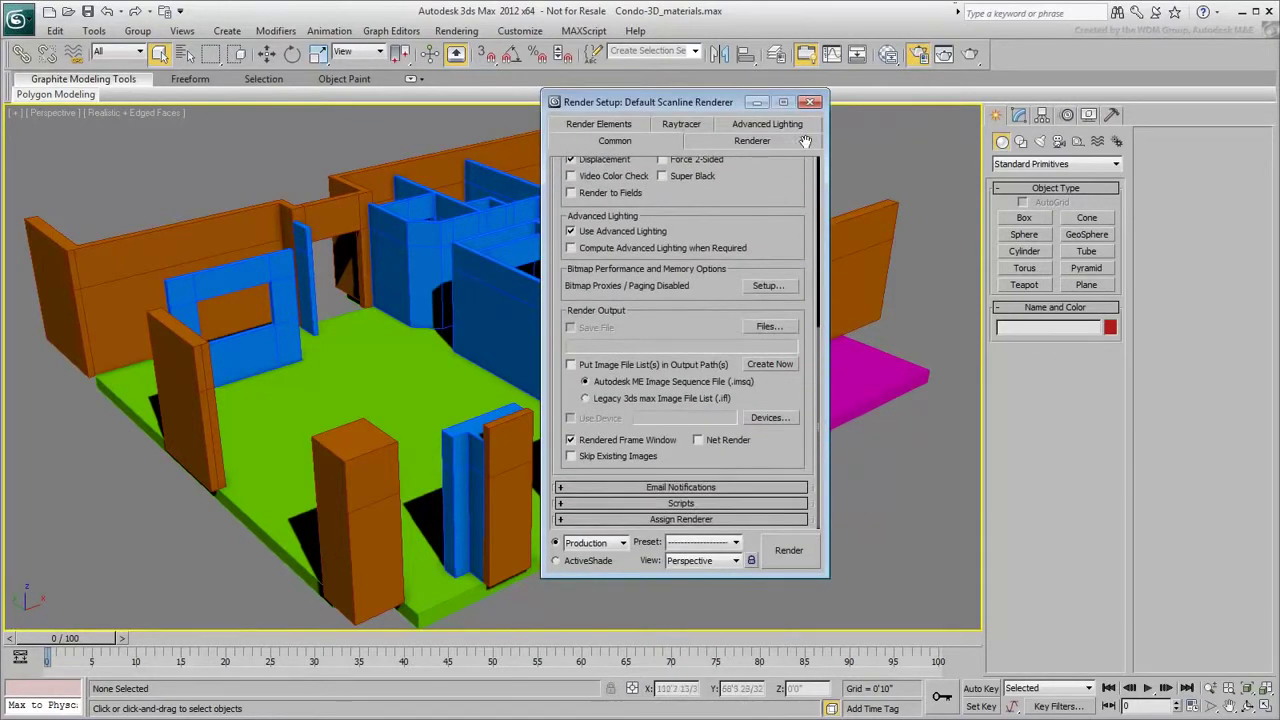
scroll(757, 455, "down", 3)
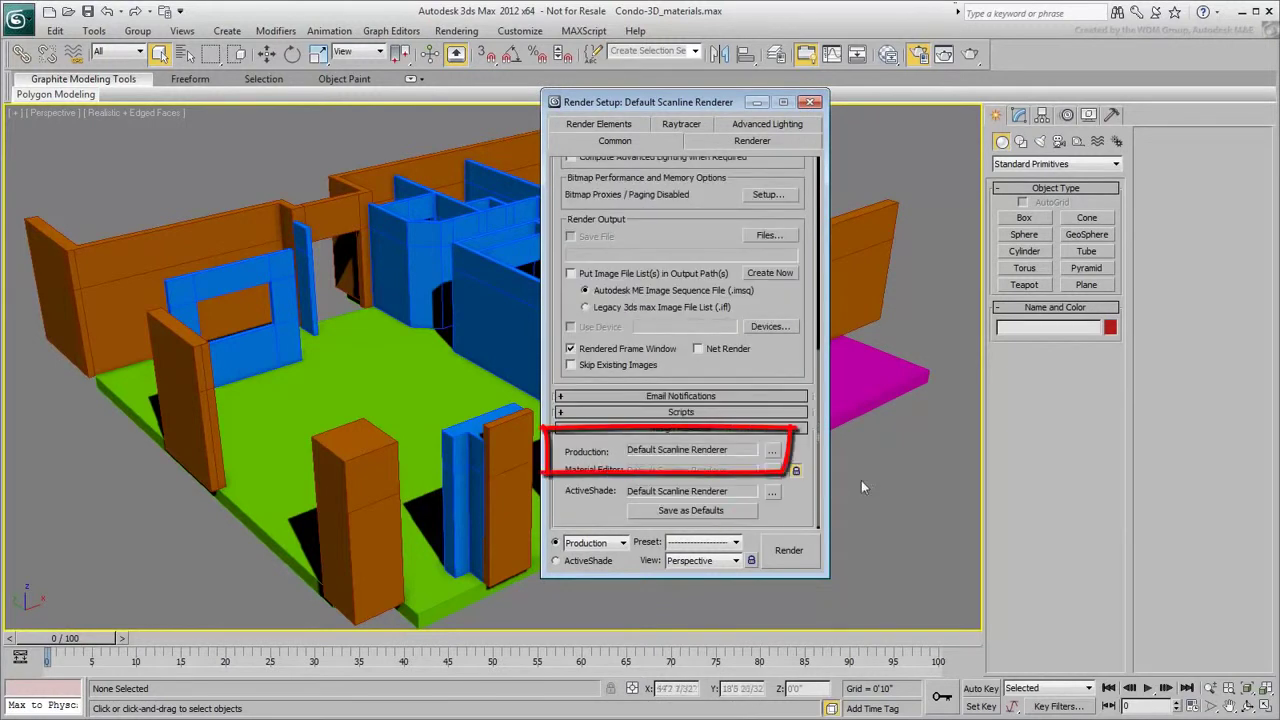
left_click(811, 101)
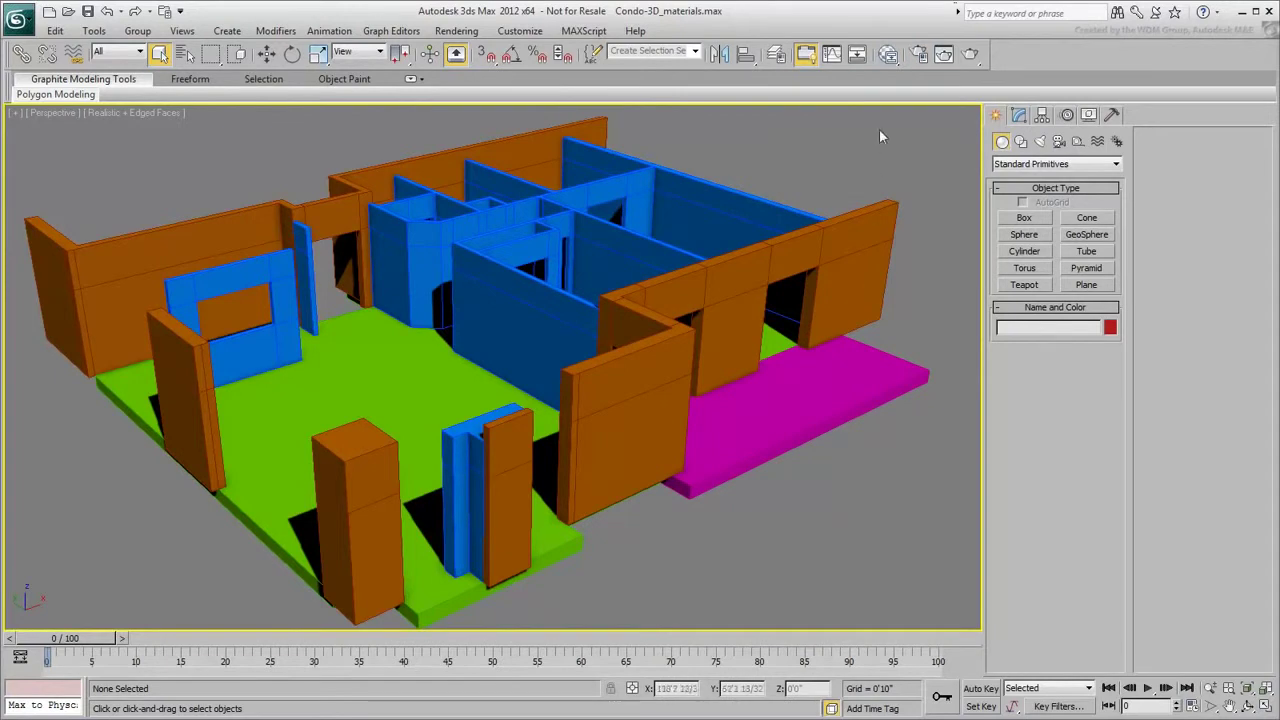
- Create a Standard material in the Slate Material Editor and set its diffuse color to light beige, RGB 217, 210, 200
left_click(887, 57)
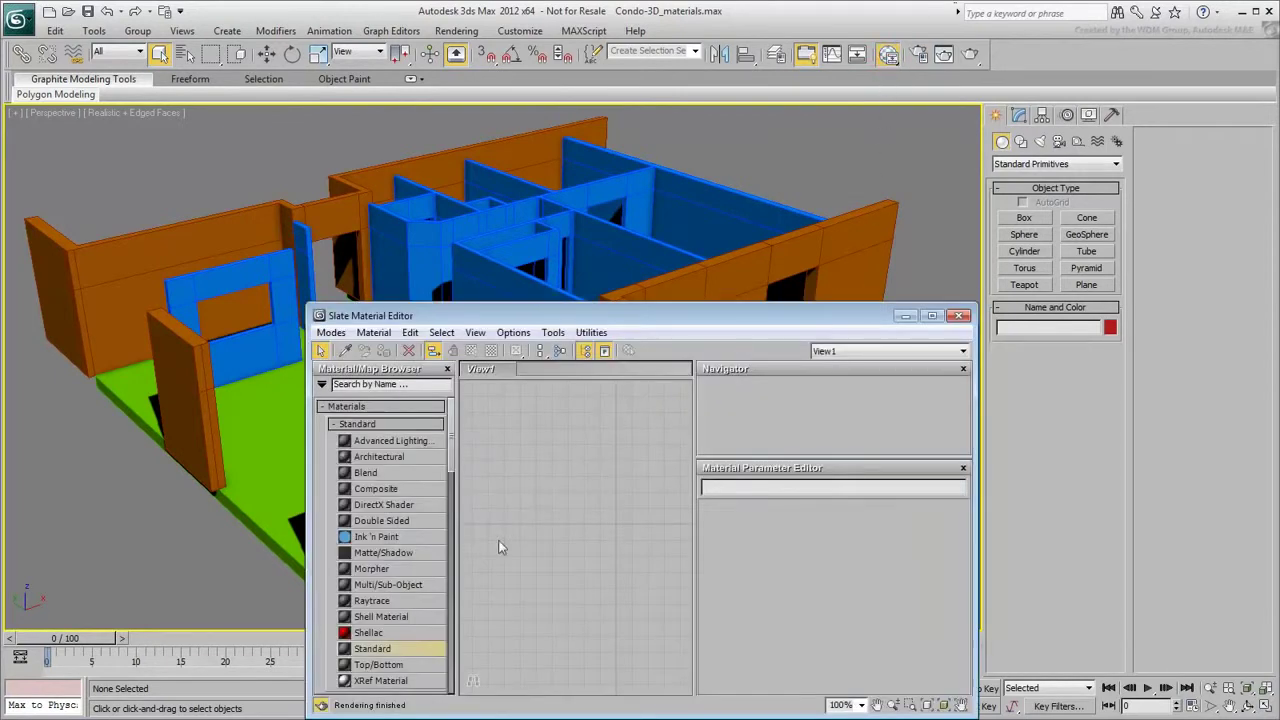
left_click_drag(385, 655, 592, 455)
double_click(592, 455)
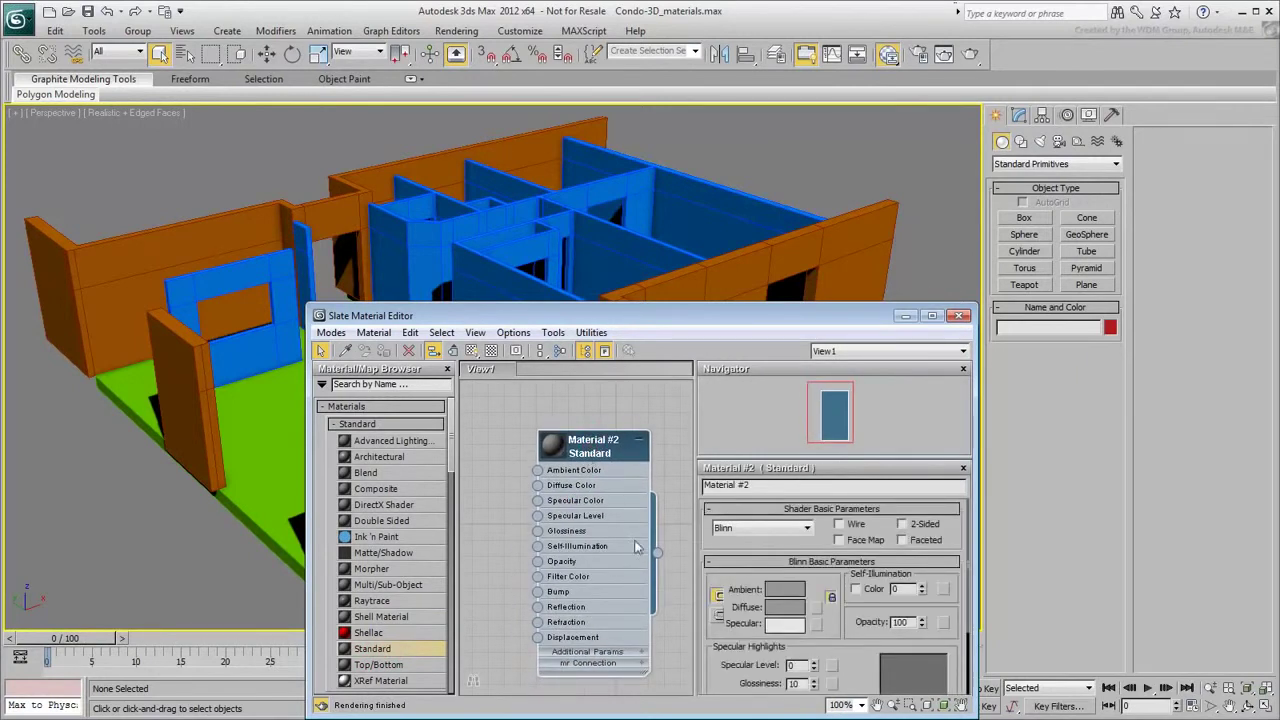
left_click(786, 610)
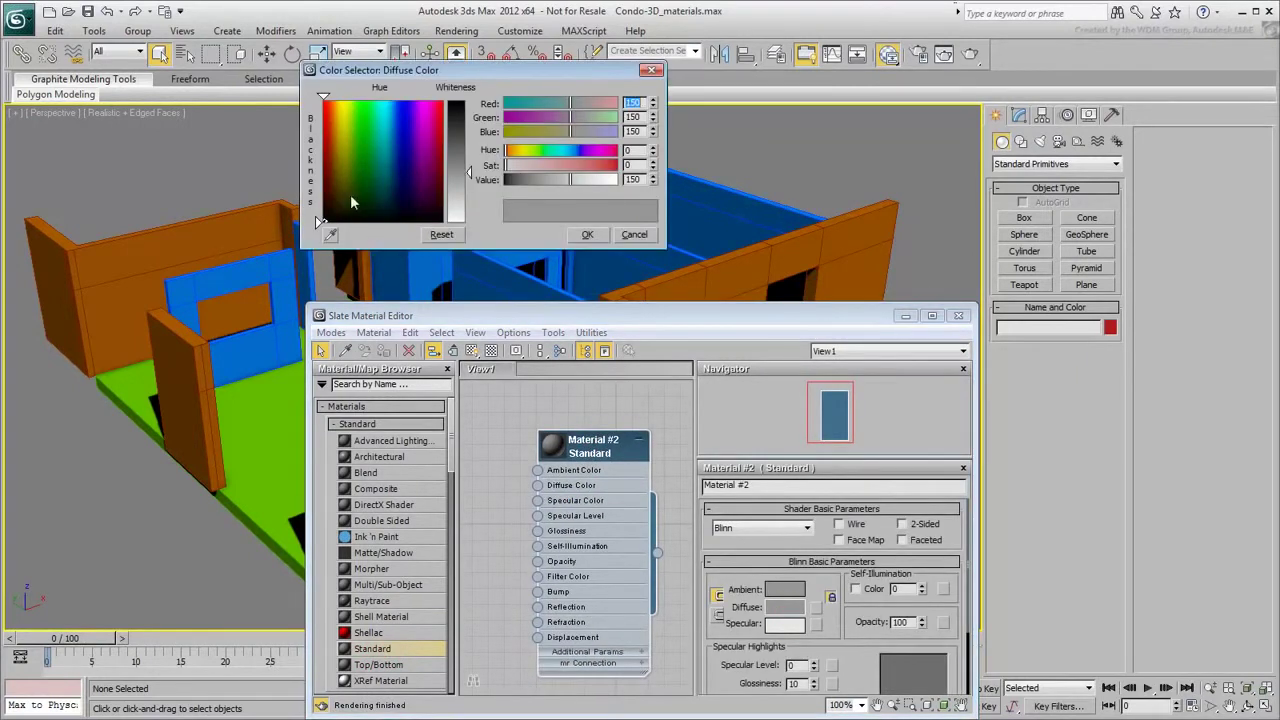
left_click(335, 185)
left_click(461, 199)
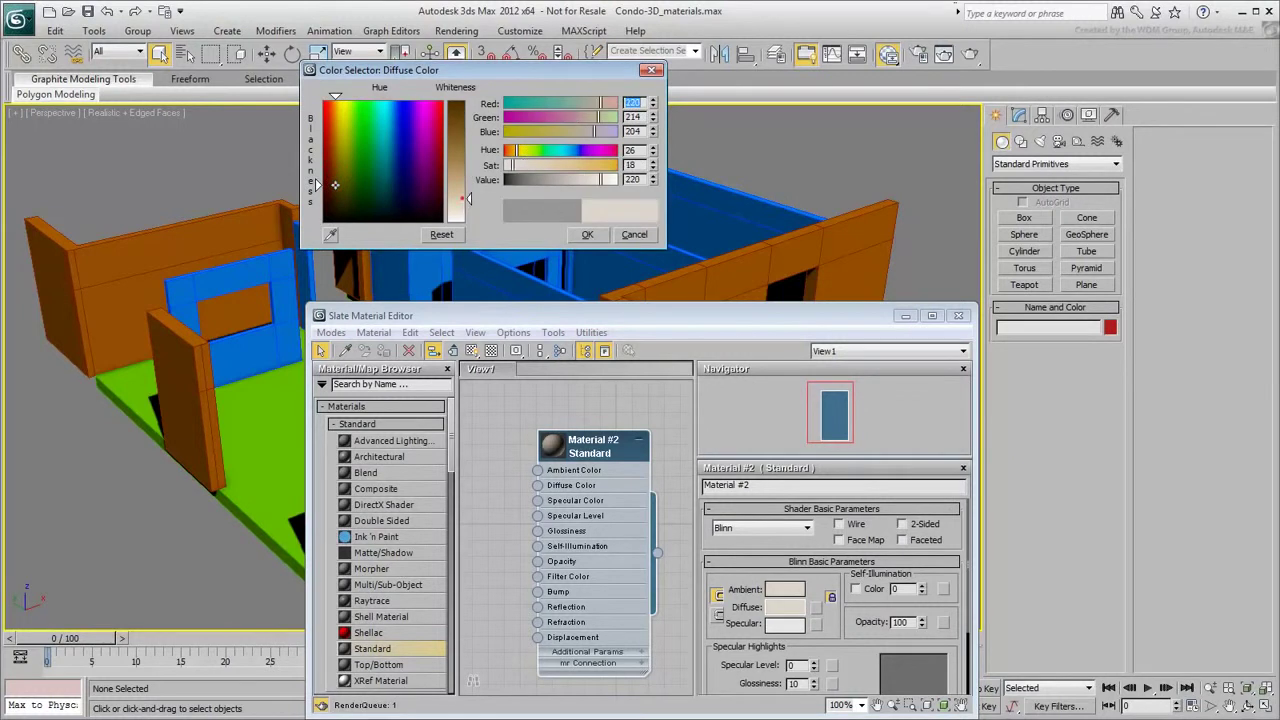
left_click(587, 234)
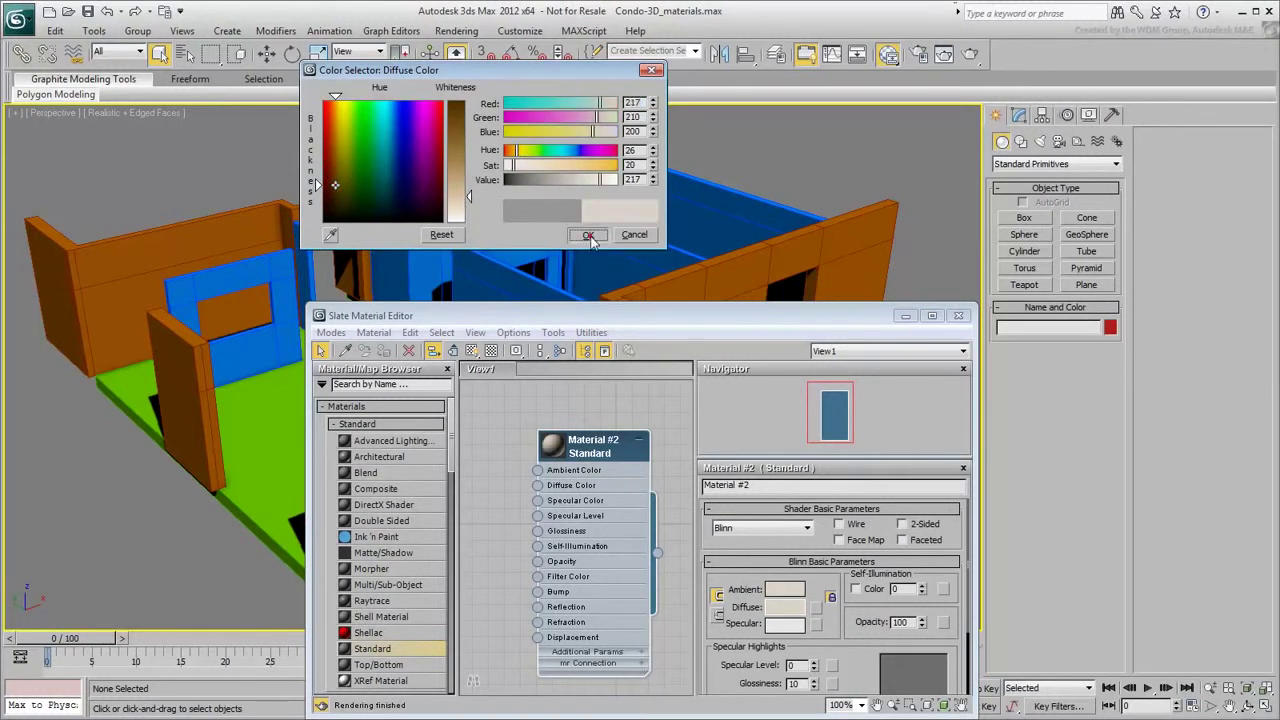
- Apply the beige material to the interior walls and turn off edged faces in the perspective view
left_click_drag(656, 552, 565, 242)
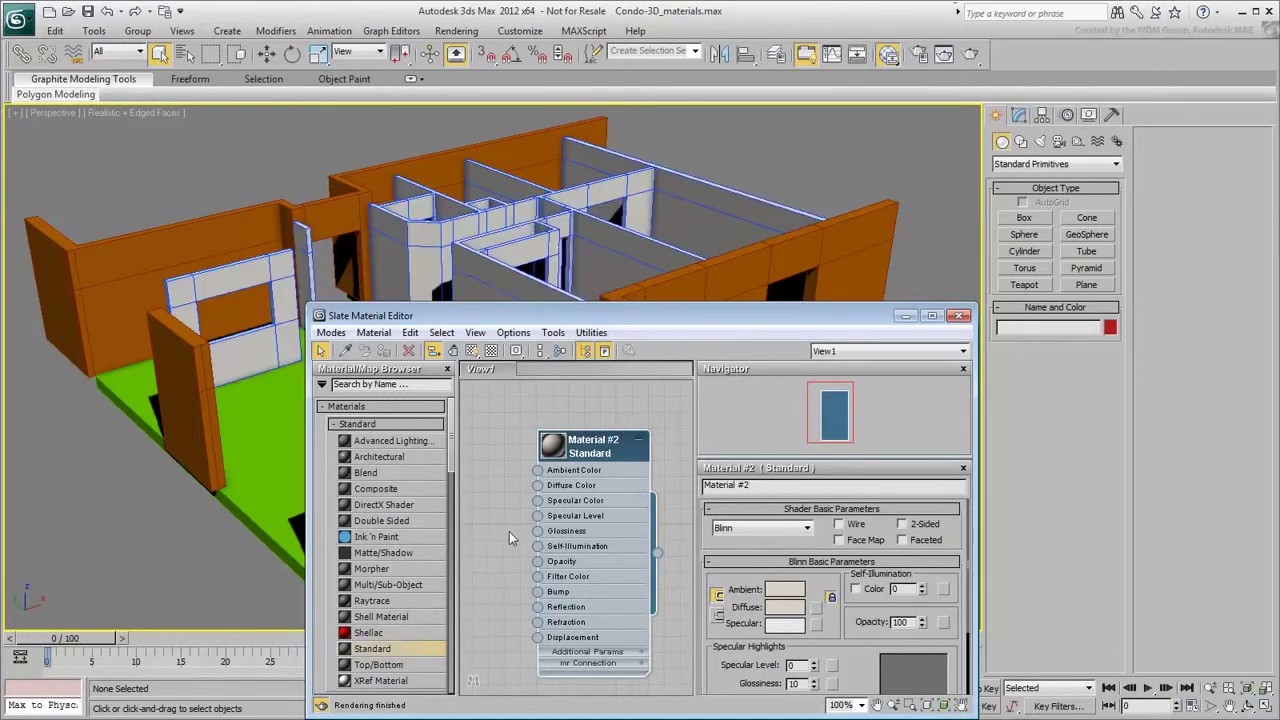
key("F4")
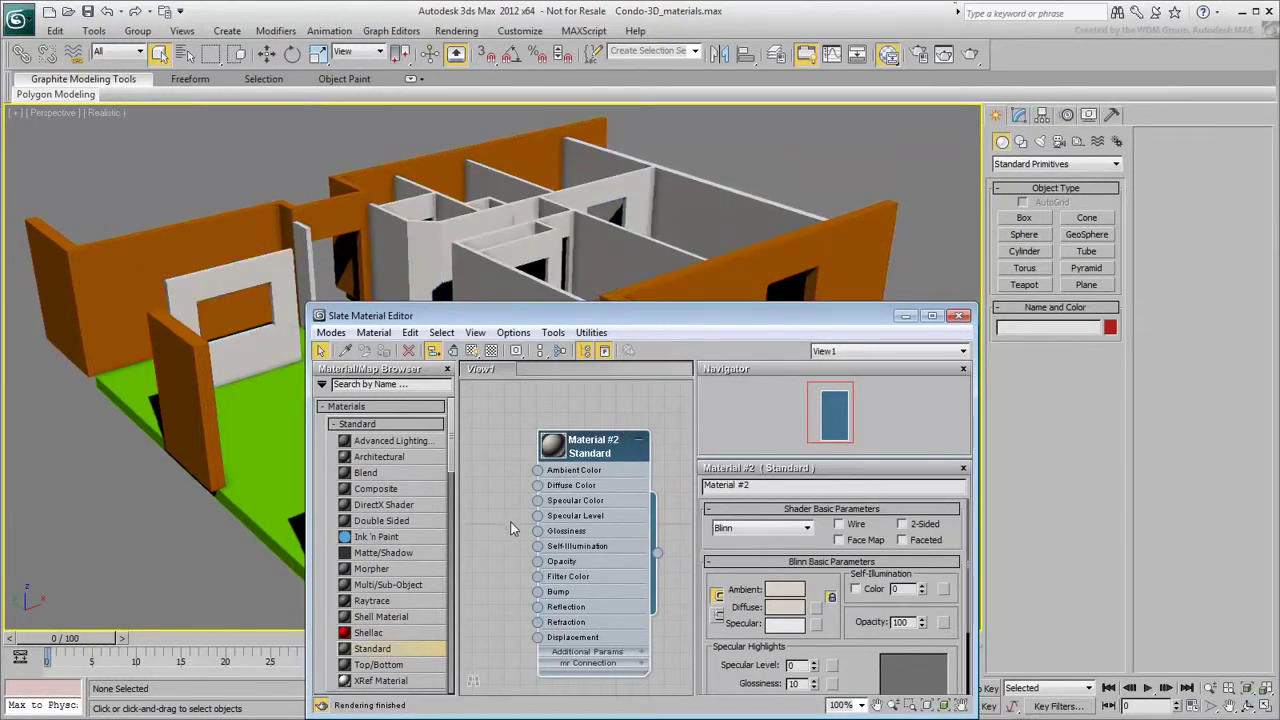
left_click(638, 441)
left_click_drag(615, 462, 567, 460)
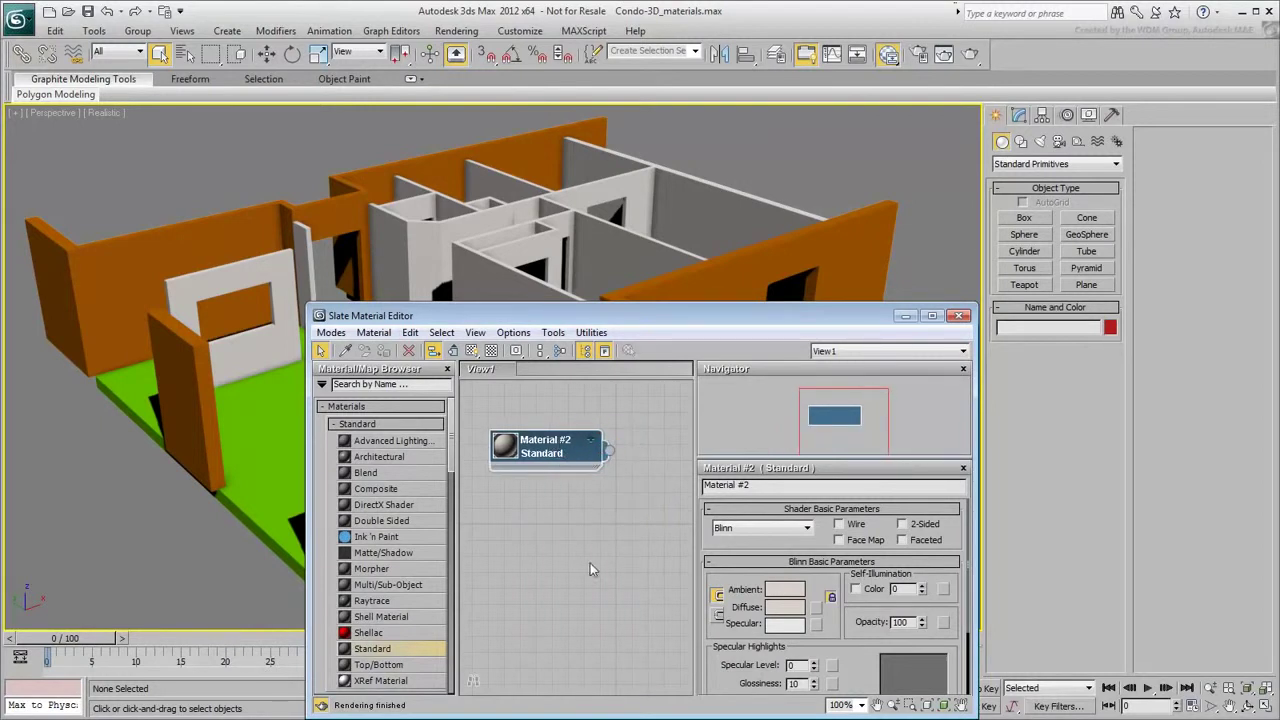
left_click(960, 317)
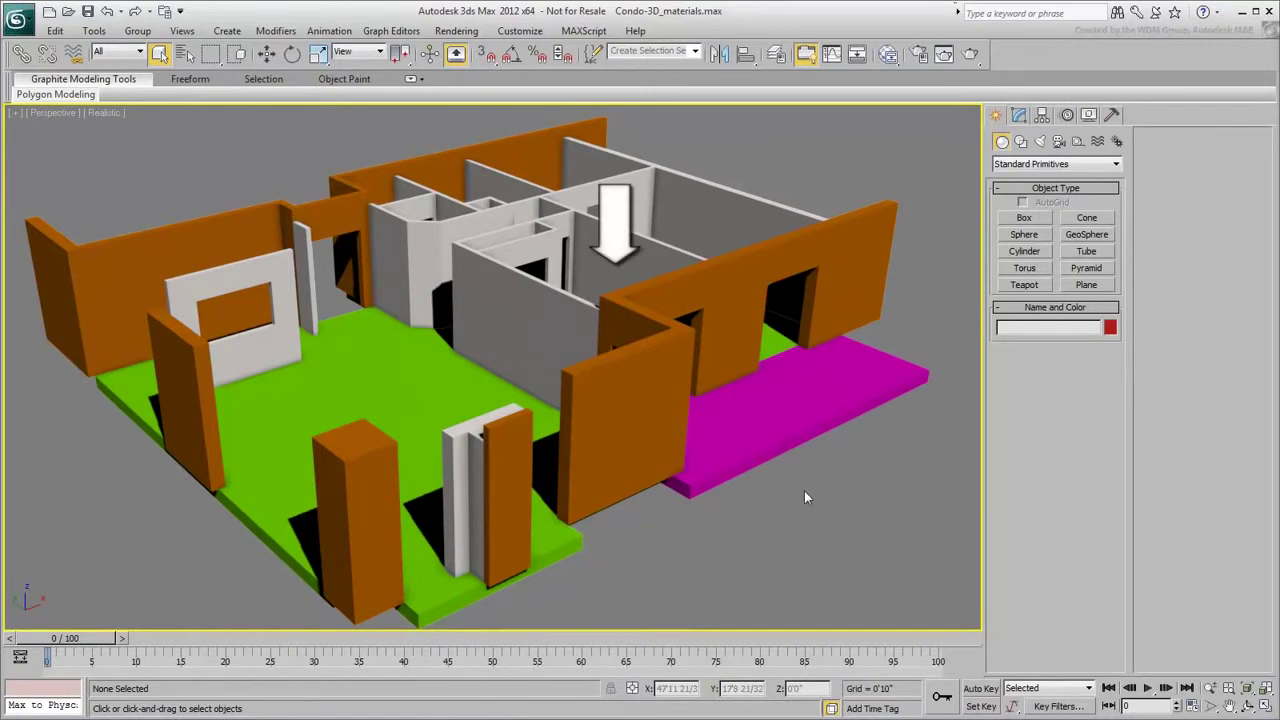
- Add a Multi/Sub-Object material below the beige material in the Slate Material Editor and show its parameters
scroll(790, 505, "up", 6)
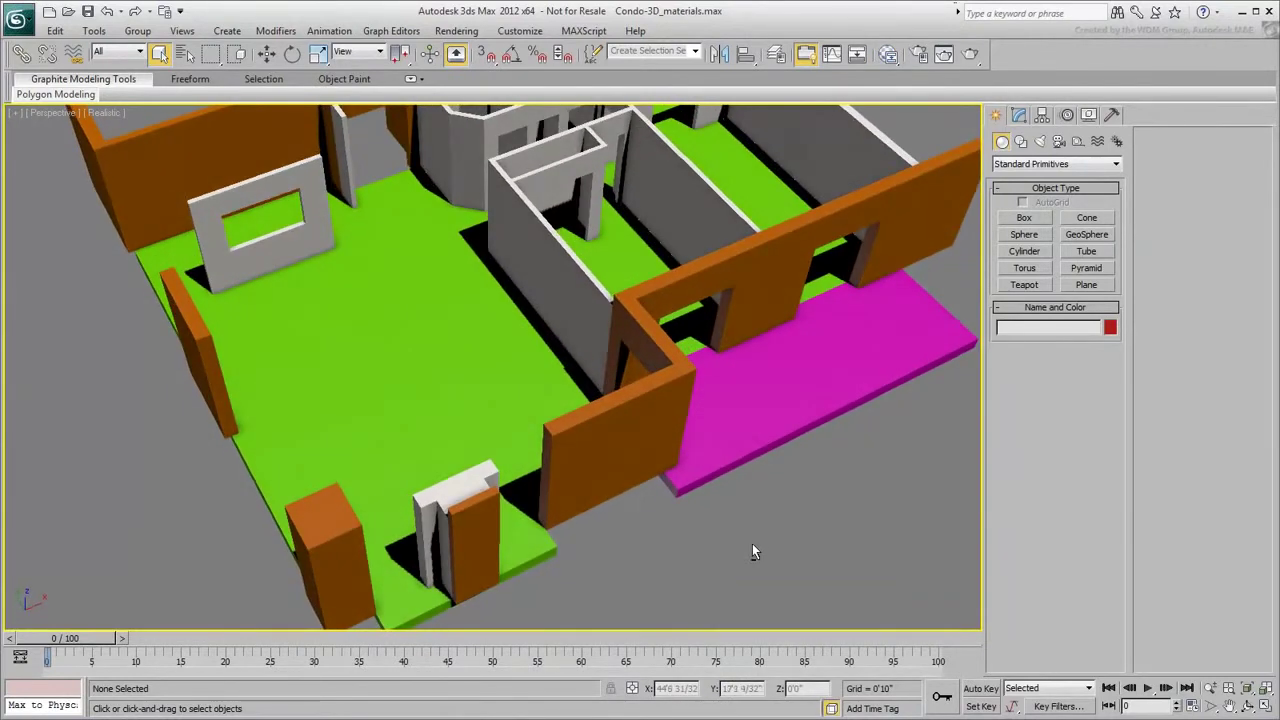
middle_click_drag(809, 508, 846, 548)
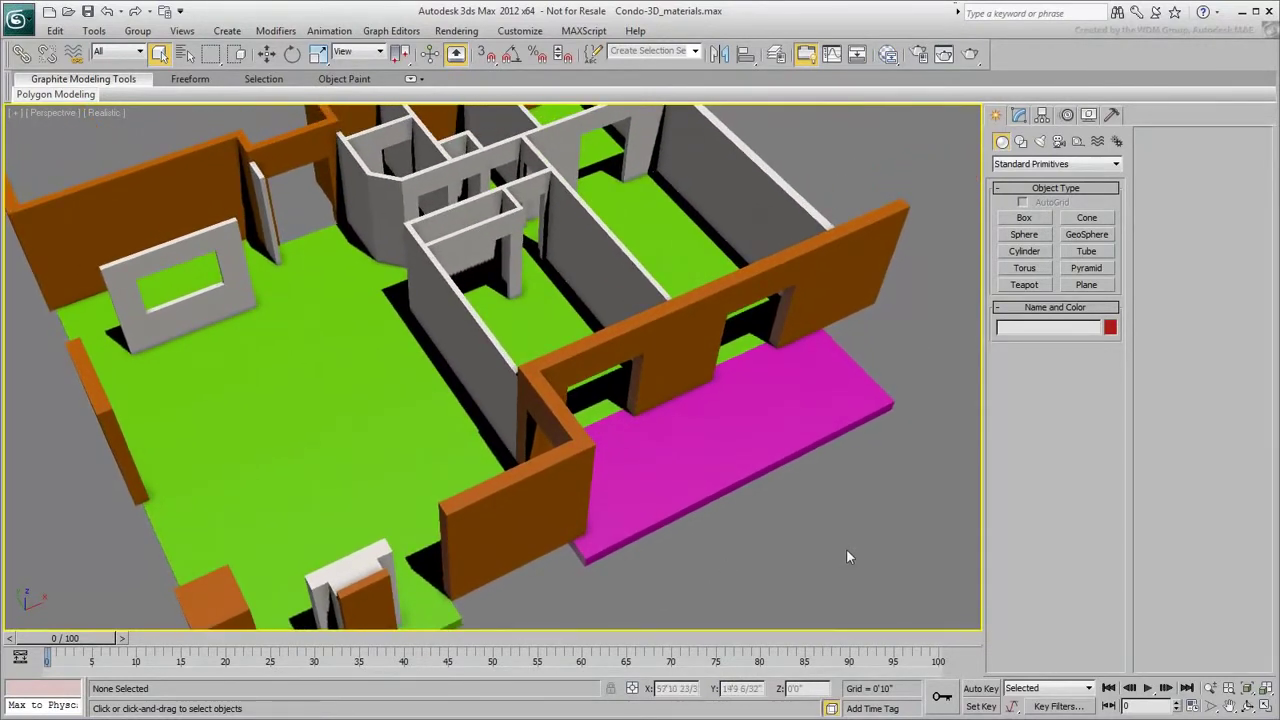
left_click(888, 55)
left_click(543, 458)
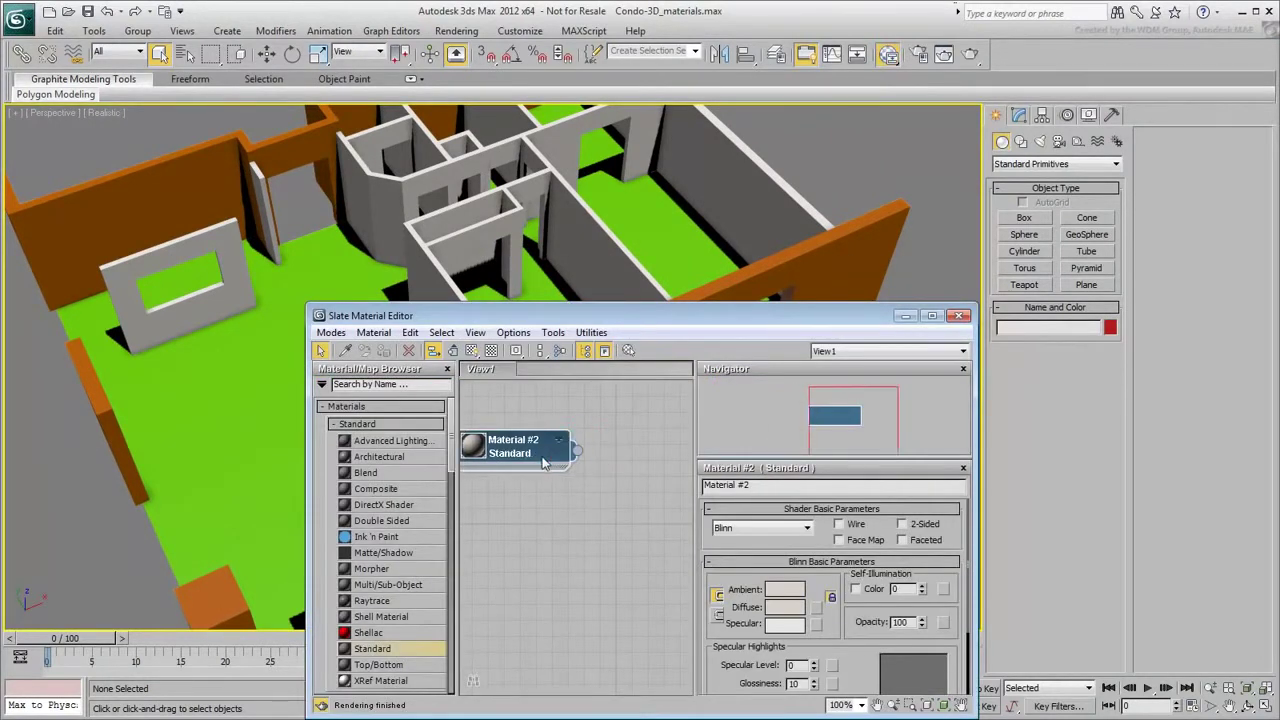
left_click_drag(398, 584, 611, 563)
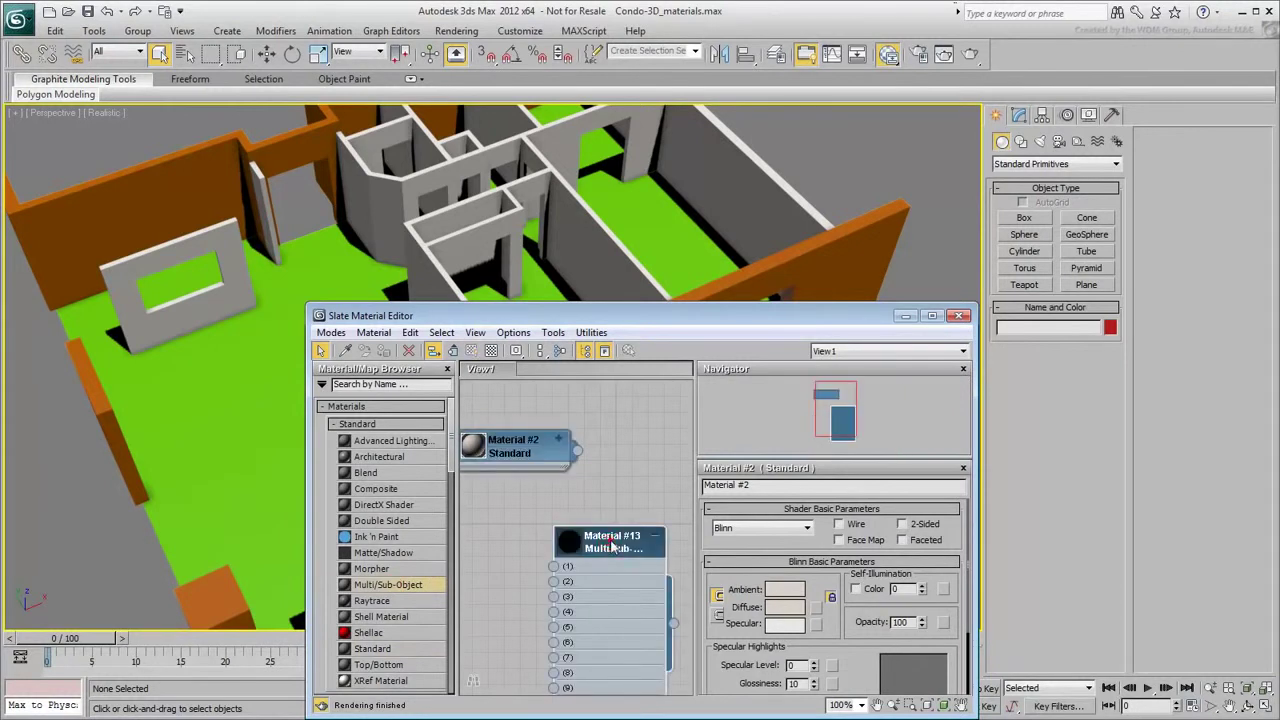
double_click(612, 545)
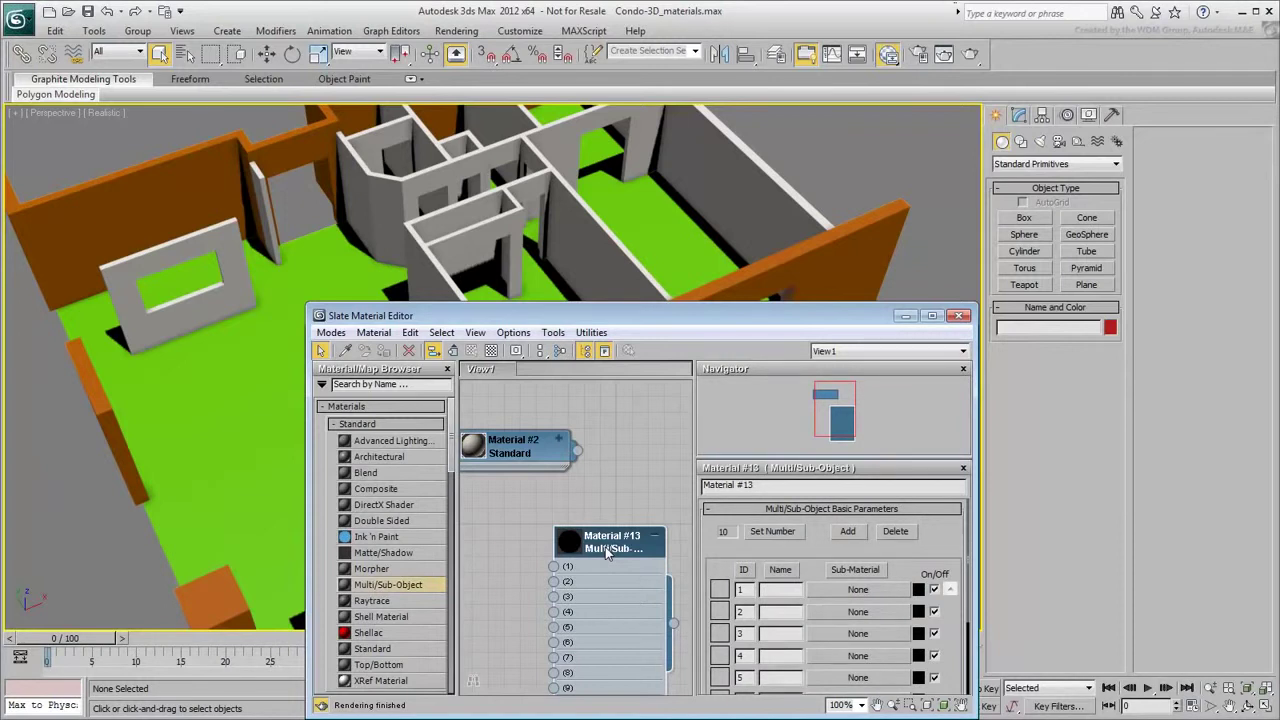
- Connect the beige Standard material to slot 1 of the Multi/Sub-Object material
left_click_drag(542, 452, 484, 536)
left_click_drag(513, 529, 553, 567)
middle_click_drag(508, 606, 548, 549)
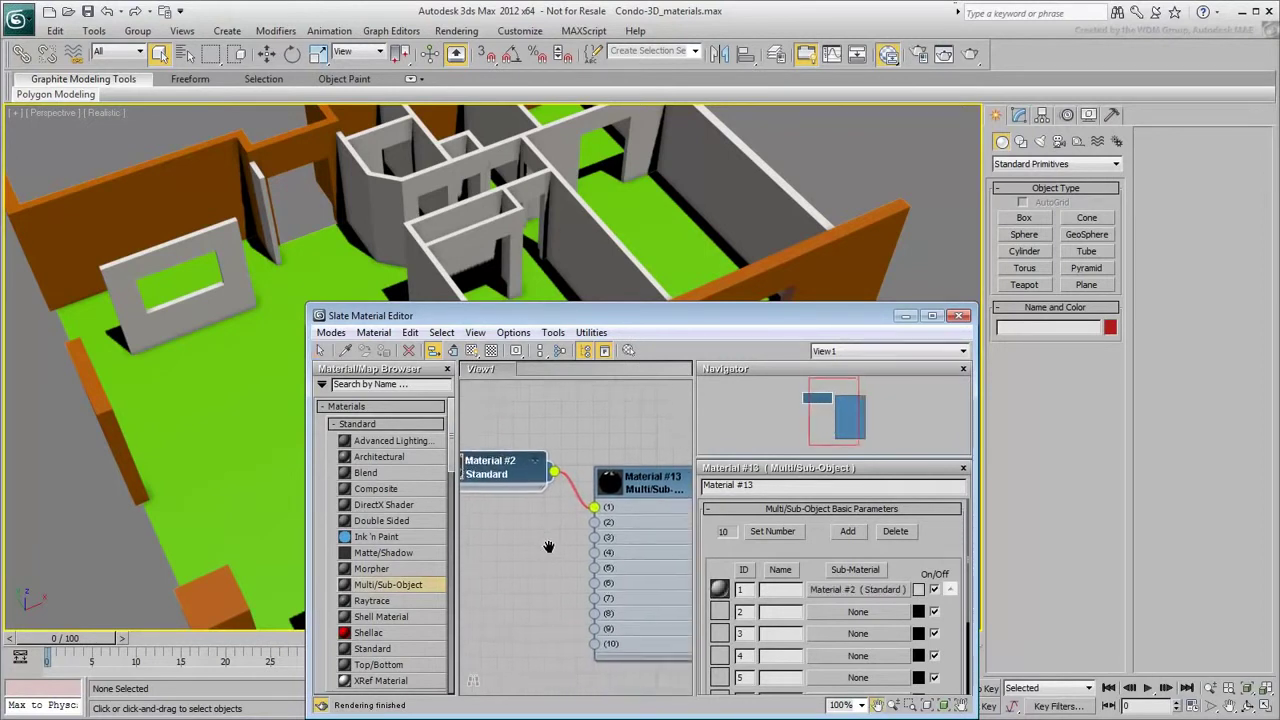
scroll(537, 549, "down", 1)
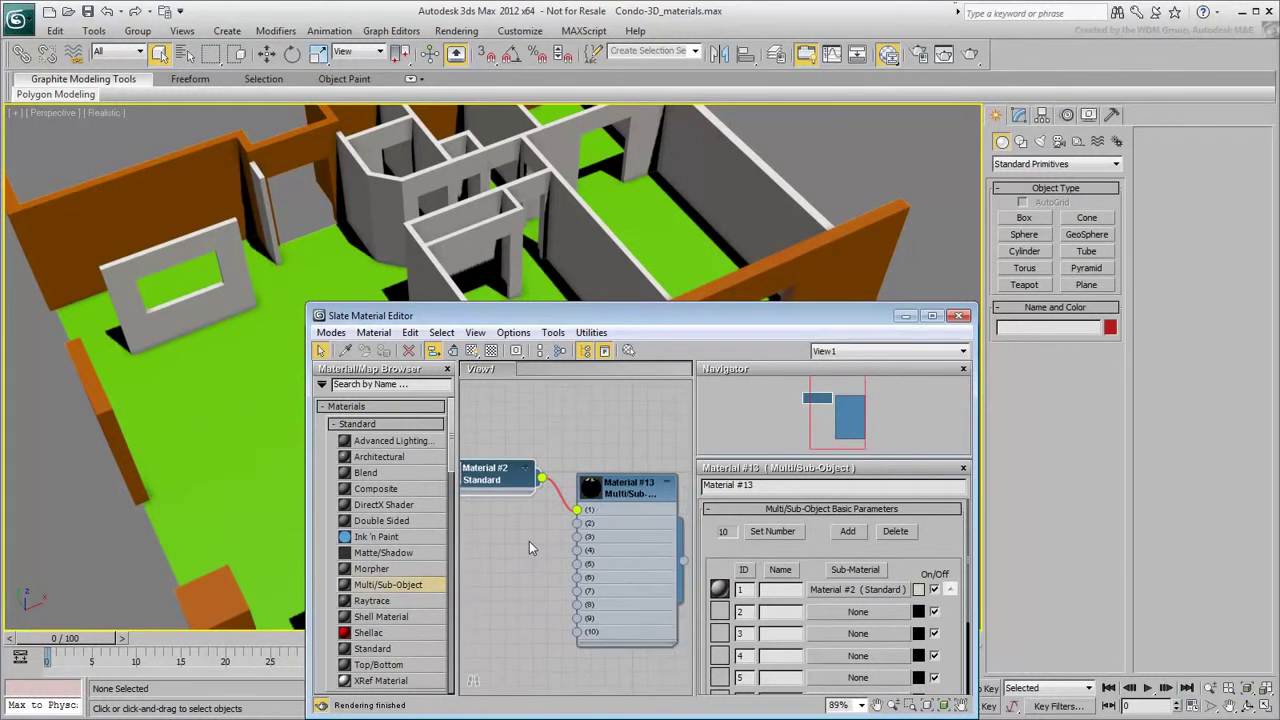
middle_click_drag(530, 546, 553, 545)
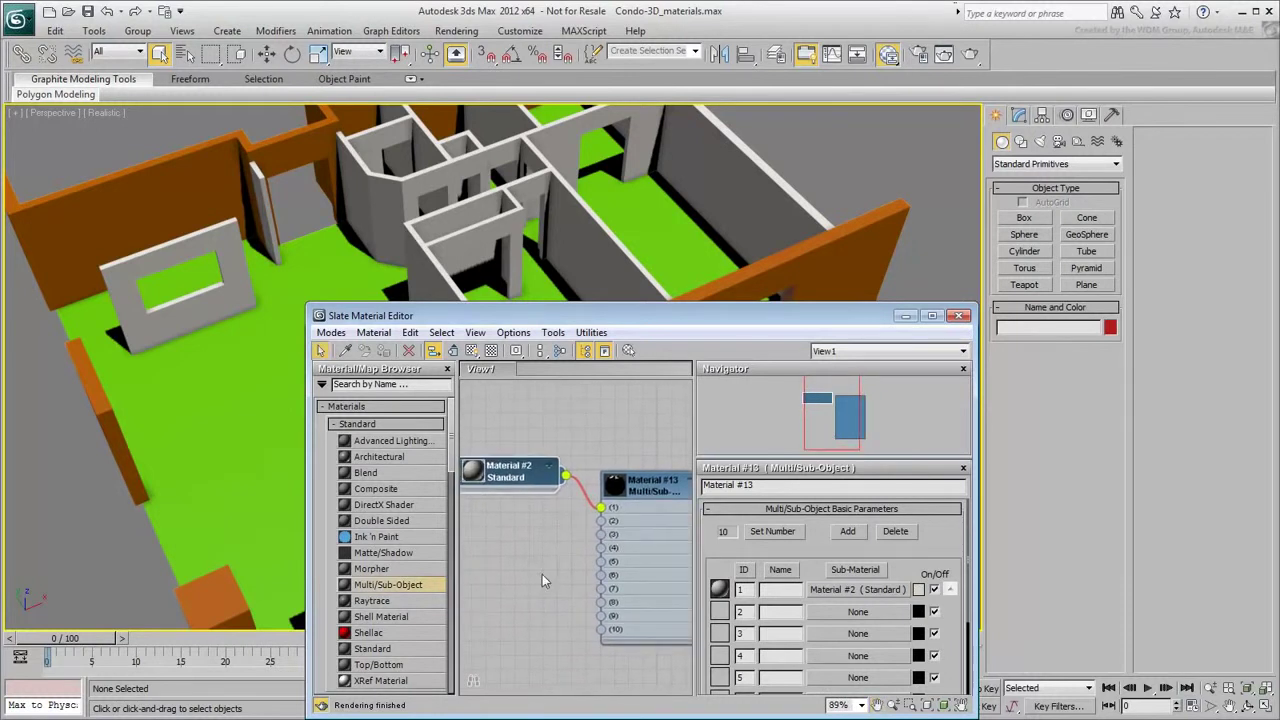
- Create a second Standard material and set its diffuse color to orange-yellow, about RGB 247, 192, 46
left_click_drag(372, 648, 510, 550)
double_click(510, 550)
left_click(785, 607)
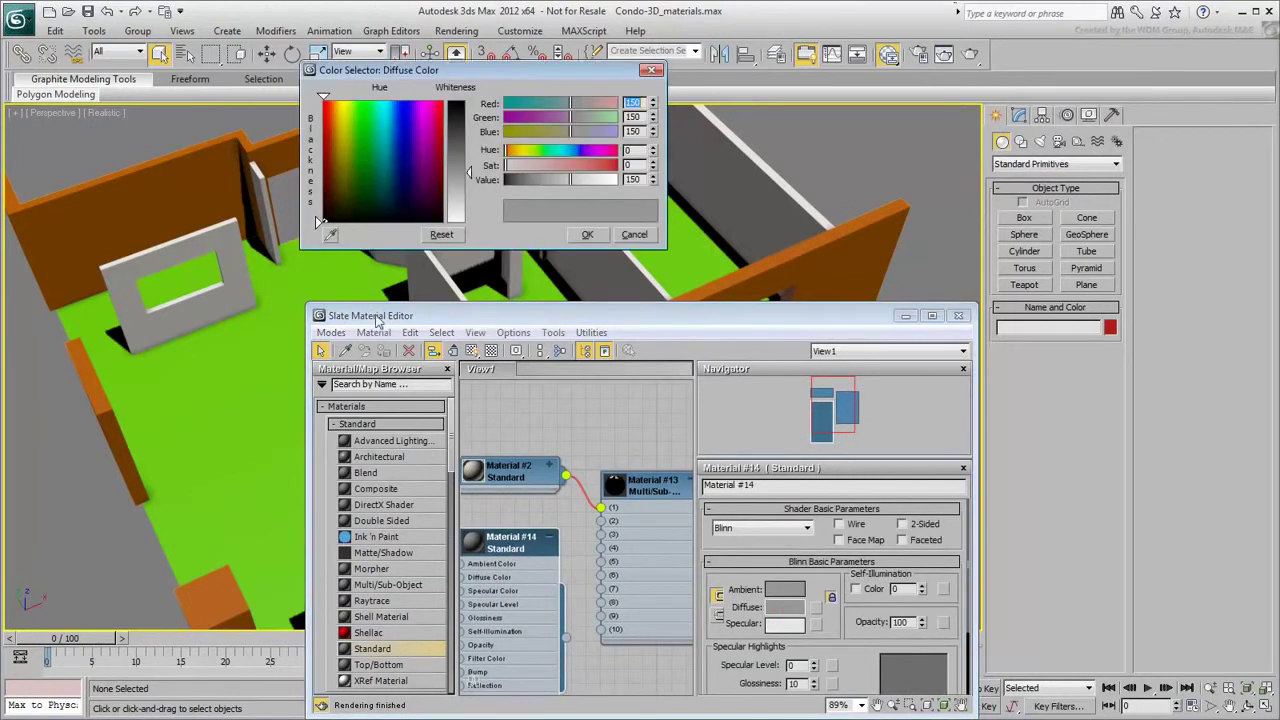
left_click(335, 106)
left_click(462, 121)
left_click_drag(335, 106, 338, 106)
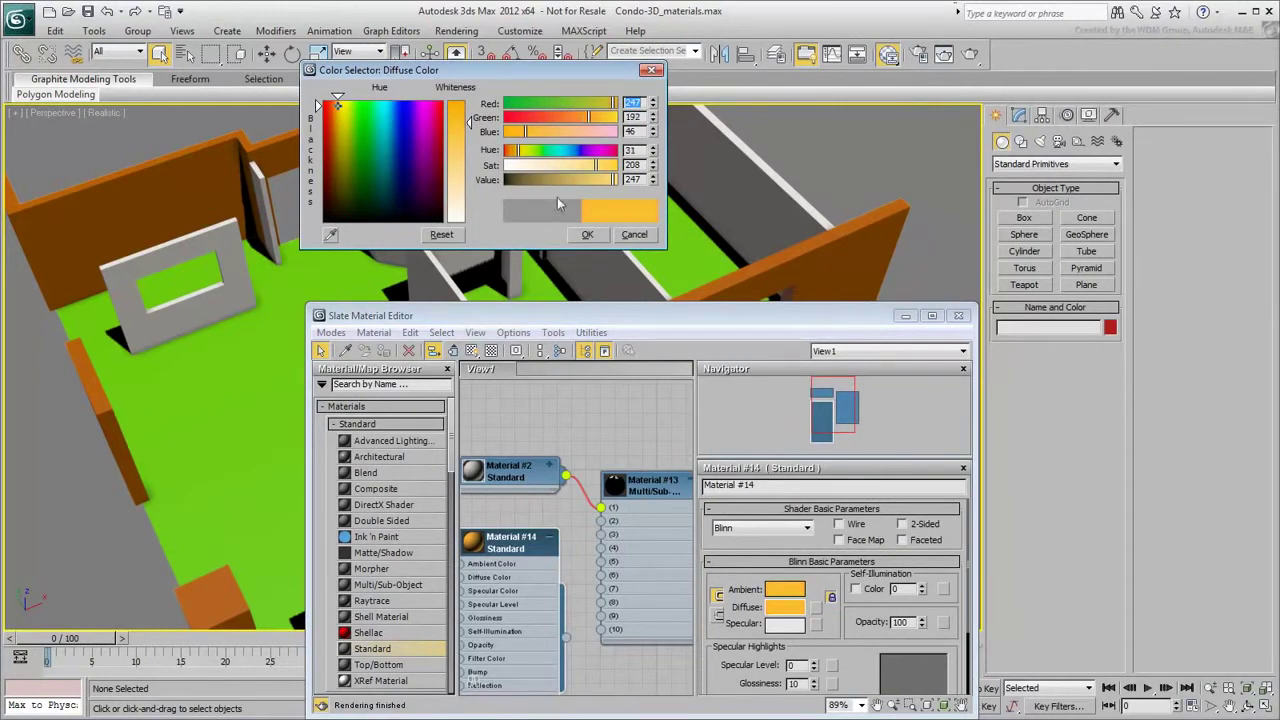
left_click(587, 234)
- Connect the orange-yellow material to slot 2 of the Multi/Sub-Object material and place its collapsed node under the beige one
left_click_drag(567, 638, 600, 521)
left_click(548, 537)
left_click_drag(524, 549, 522, 534)
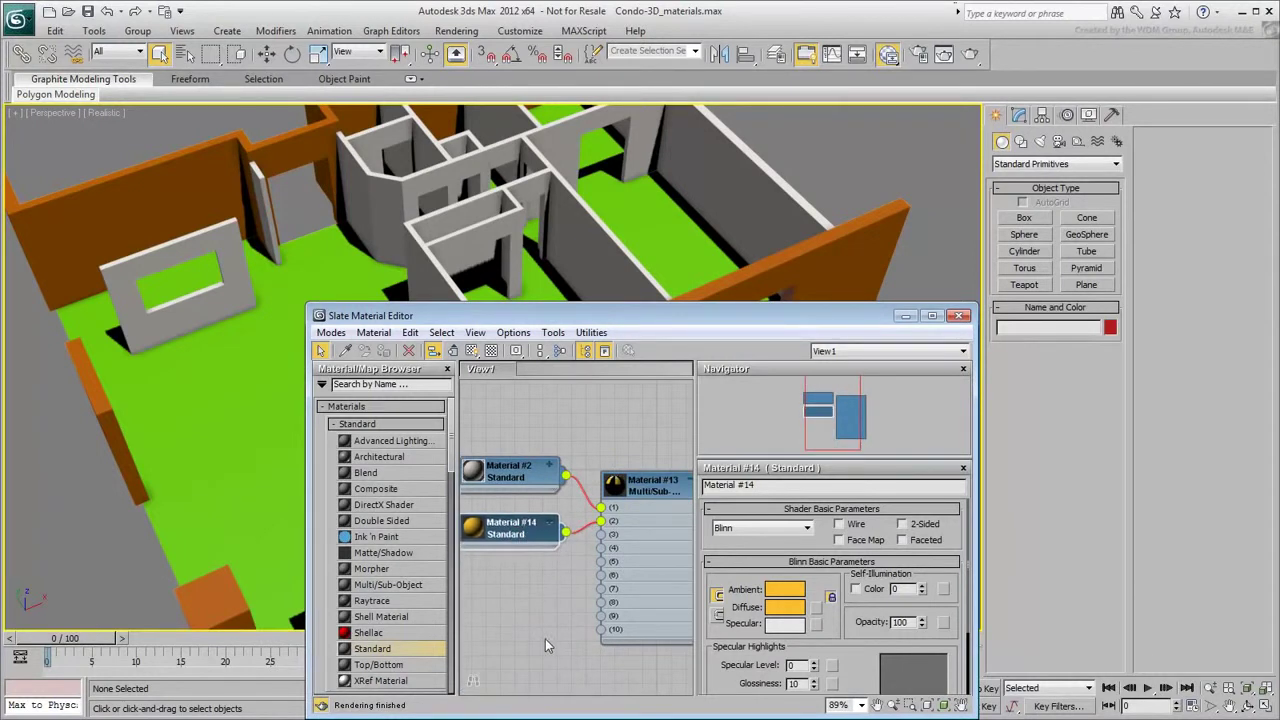
- Enlarge the Multi/Sub-Object material's preview and set its number of materials to 2
double_click(614, 487)
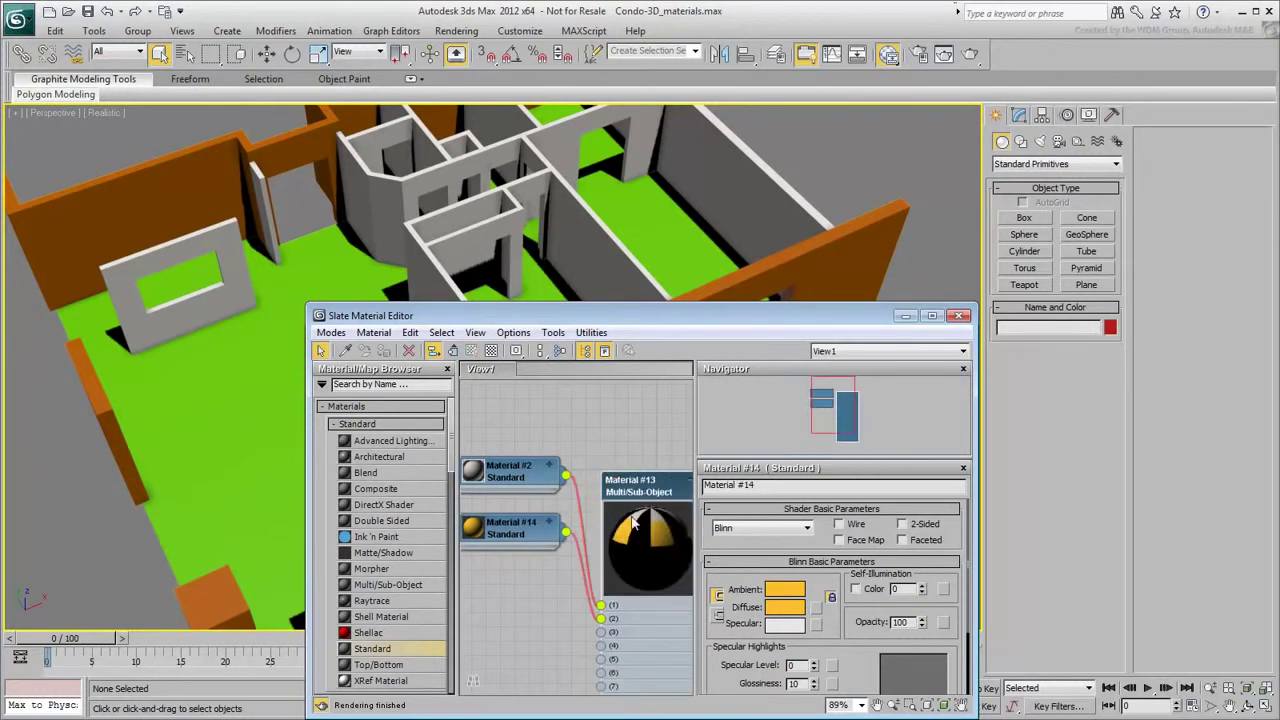
left_click(645, 492)
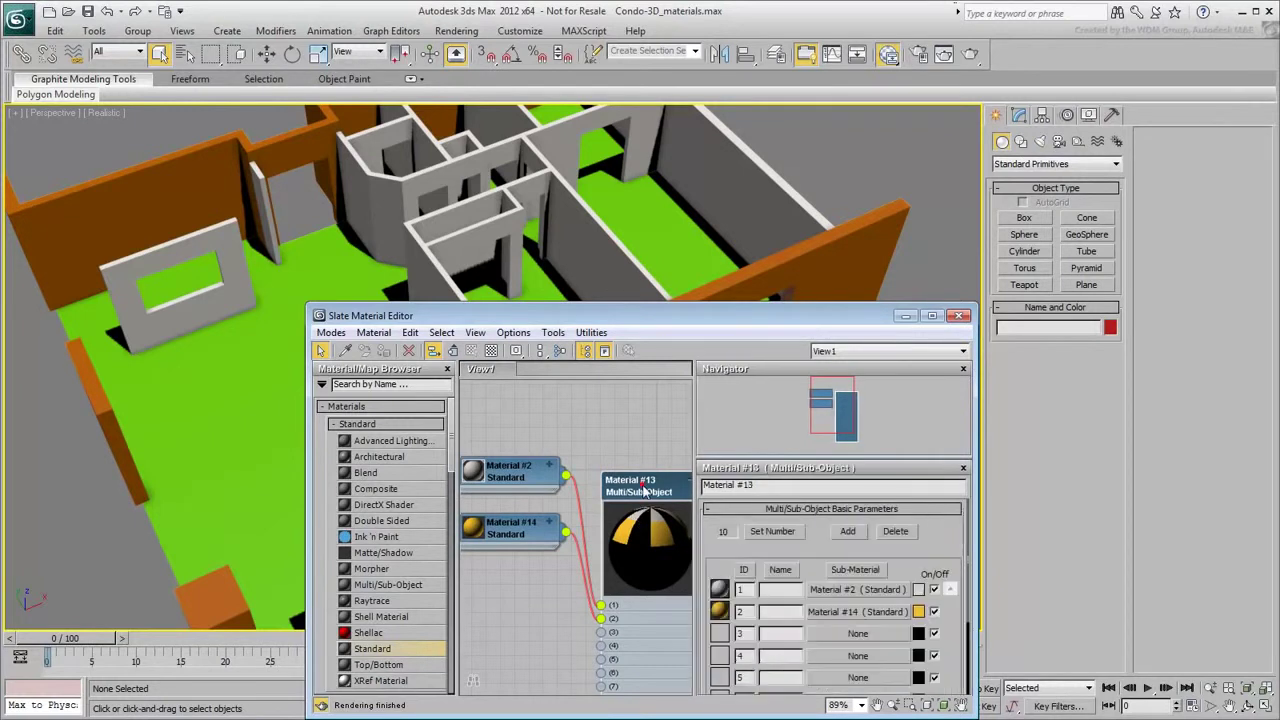
left_click(773, 536)
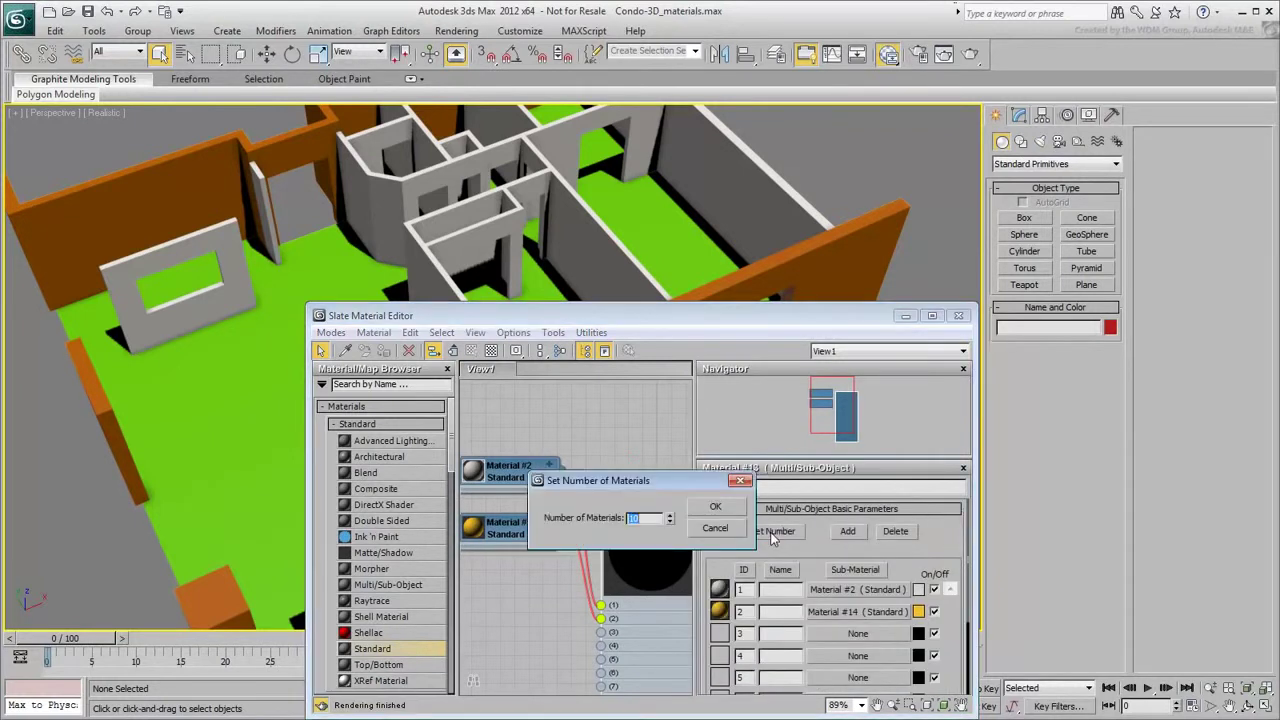
type("1")
key("Return")
left_click(670, 517)
double_click(657, 522)
type("2")
left_click(716, 507)
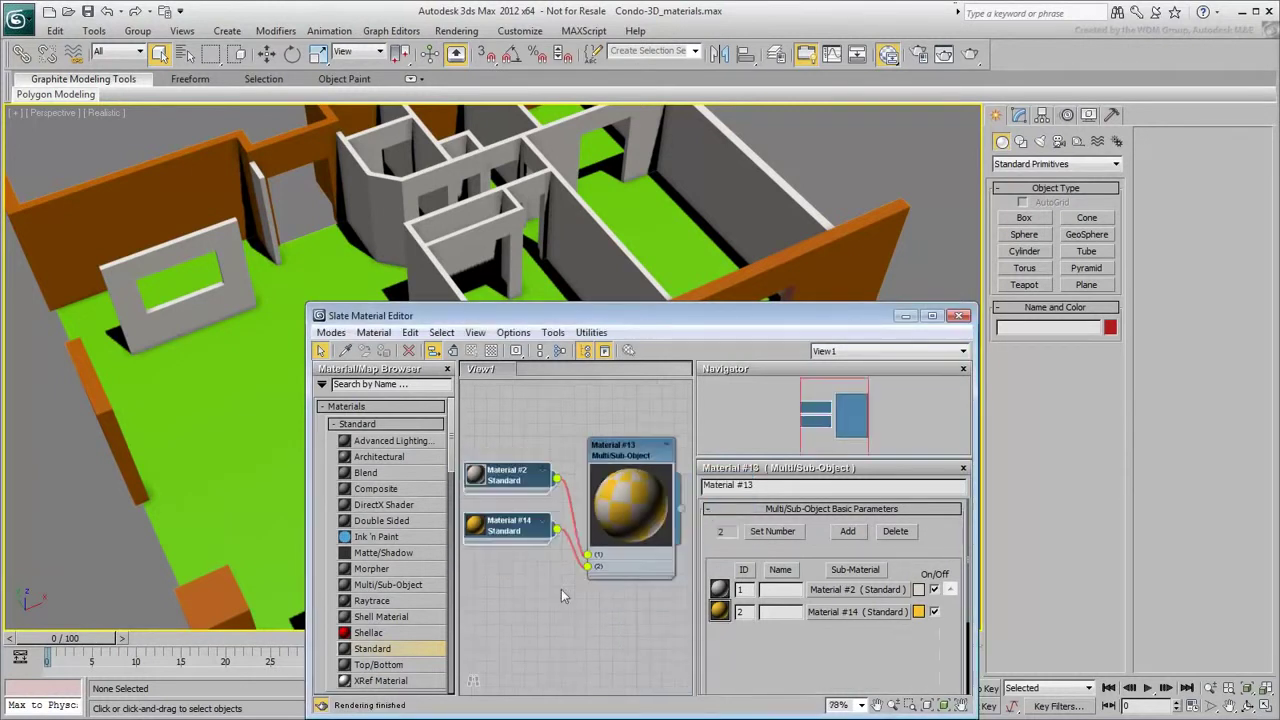
- Apply the Multi/Sub-Object material to the interior walls and open the walls object for polygon editing
left_click_drag(684, 515, 590, 232)
mouse_move(560, 230)
middle_mouse_down("alt")
mouse_move(542, 250)
mouse_move(600, 235)
mouse_move(620, 206)
mouse_move(617, 223)
mouse_move(573, 241)
middle_mouse_up("alt")
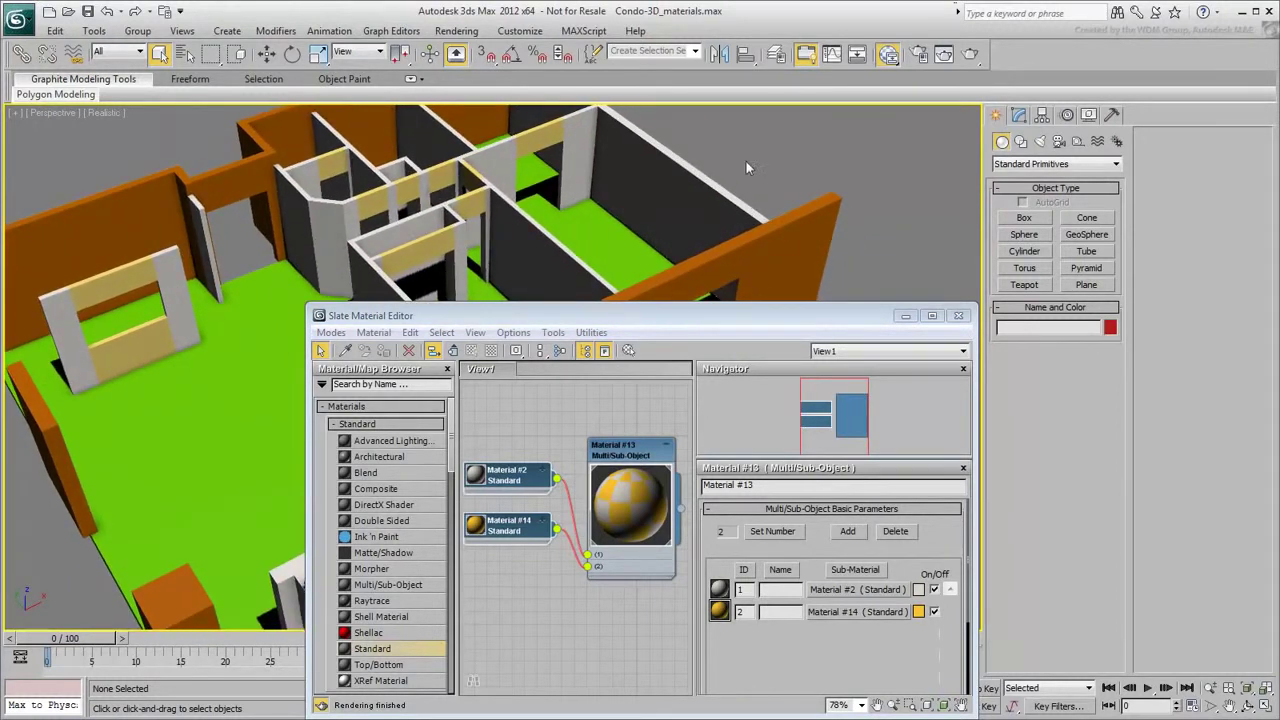
left_click(546, 252)
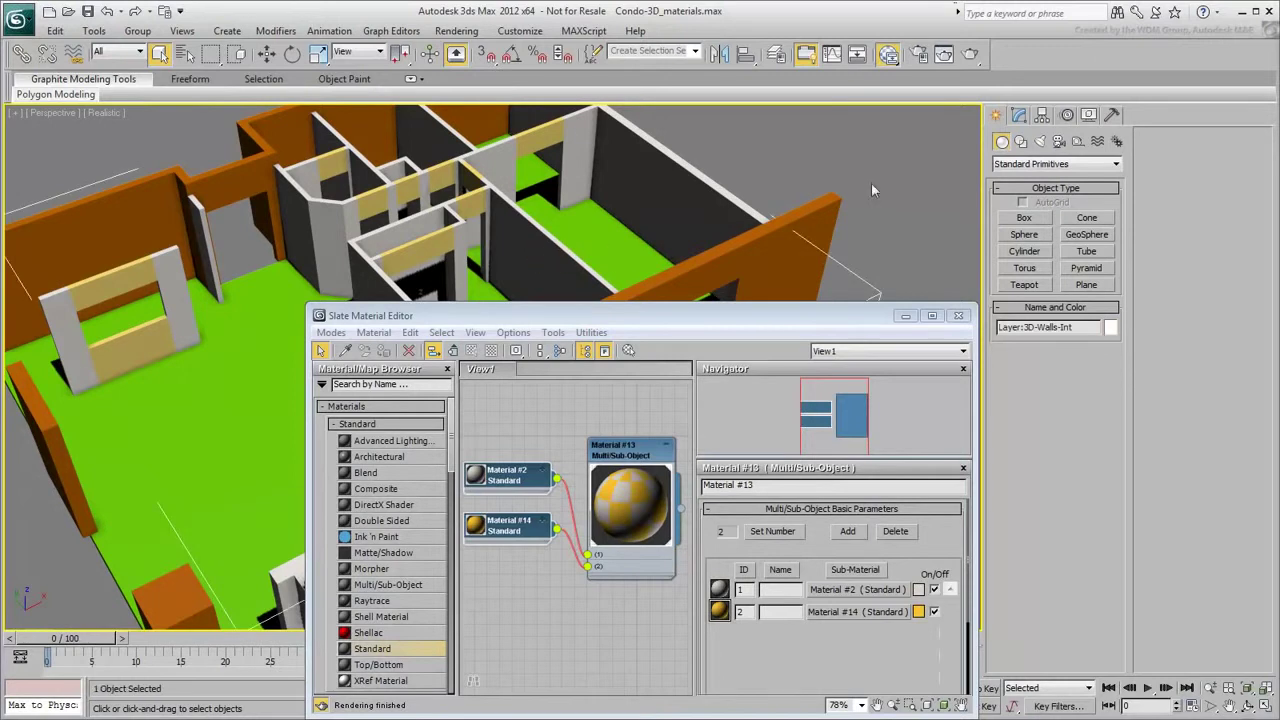
left_click(1018, 115)
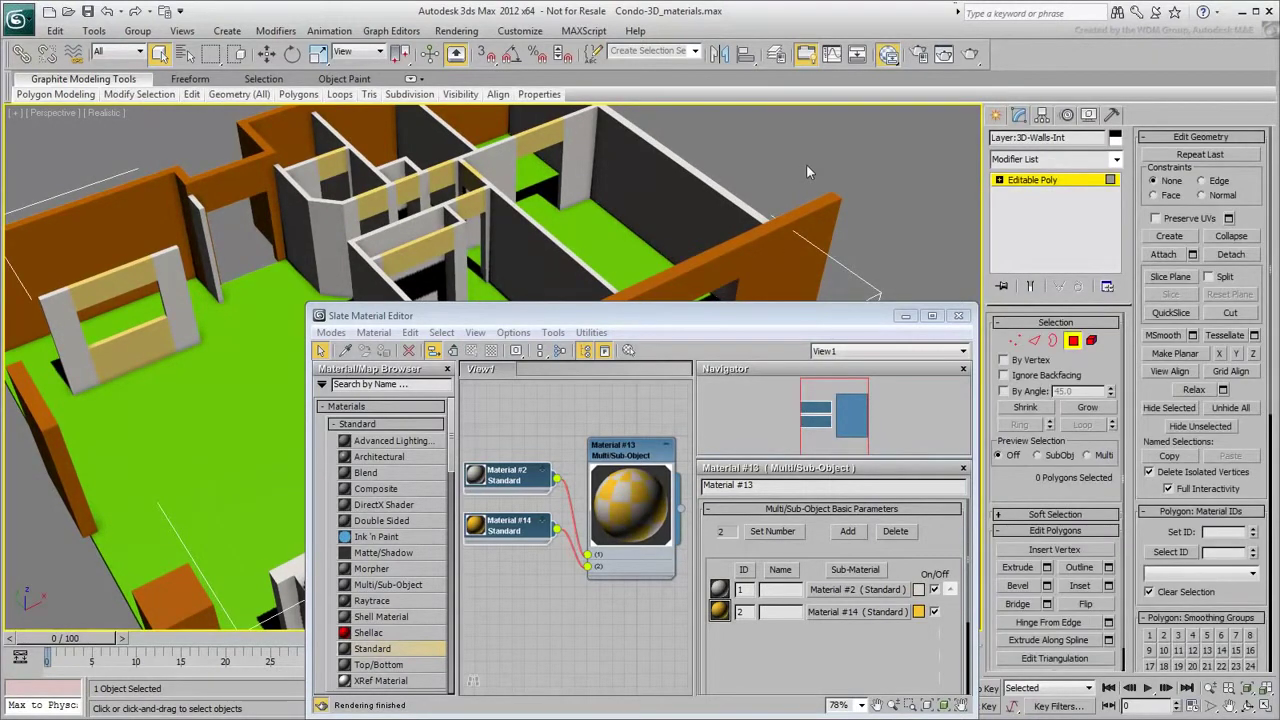
left_click(959, 316)
- Assign material ID 1 to all polygons of the interior walls, leaving no polygon selected
scroll(655, 235, "up", 5)
key("ctrl+a")
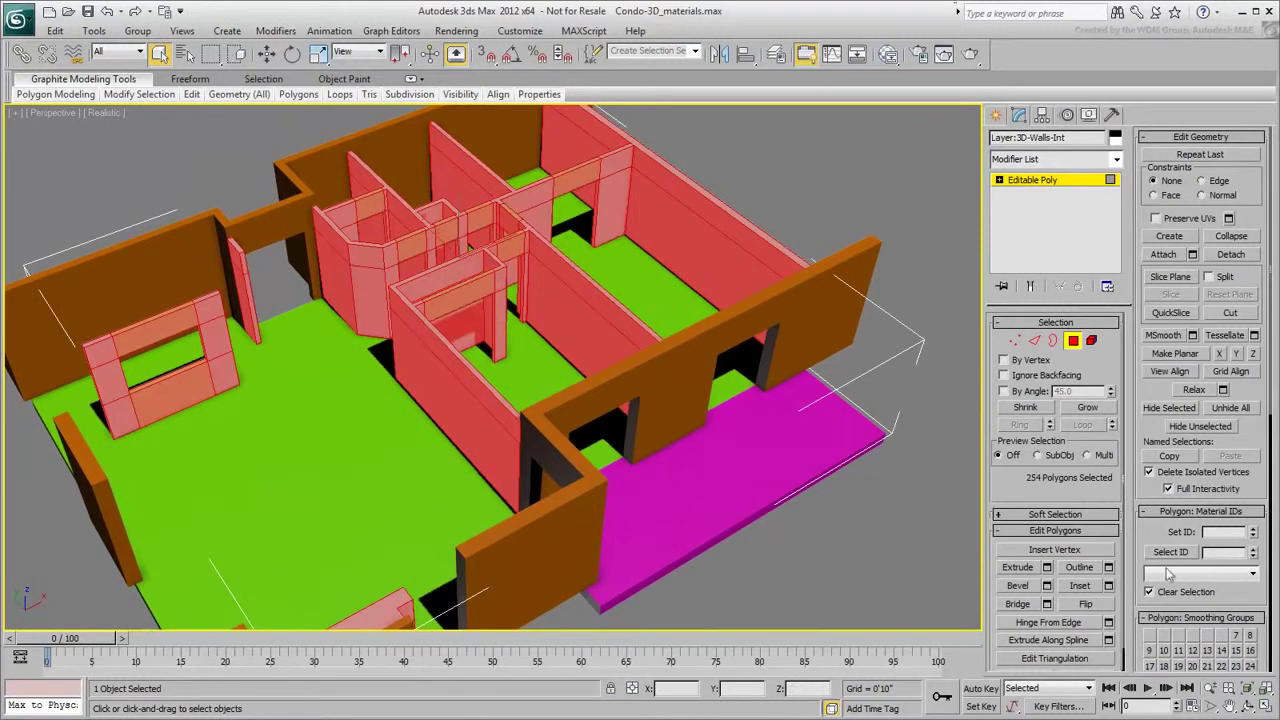
left_click(1221, 532)
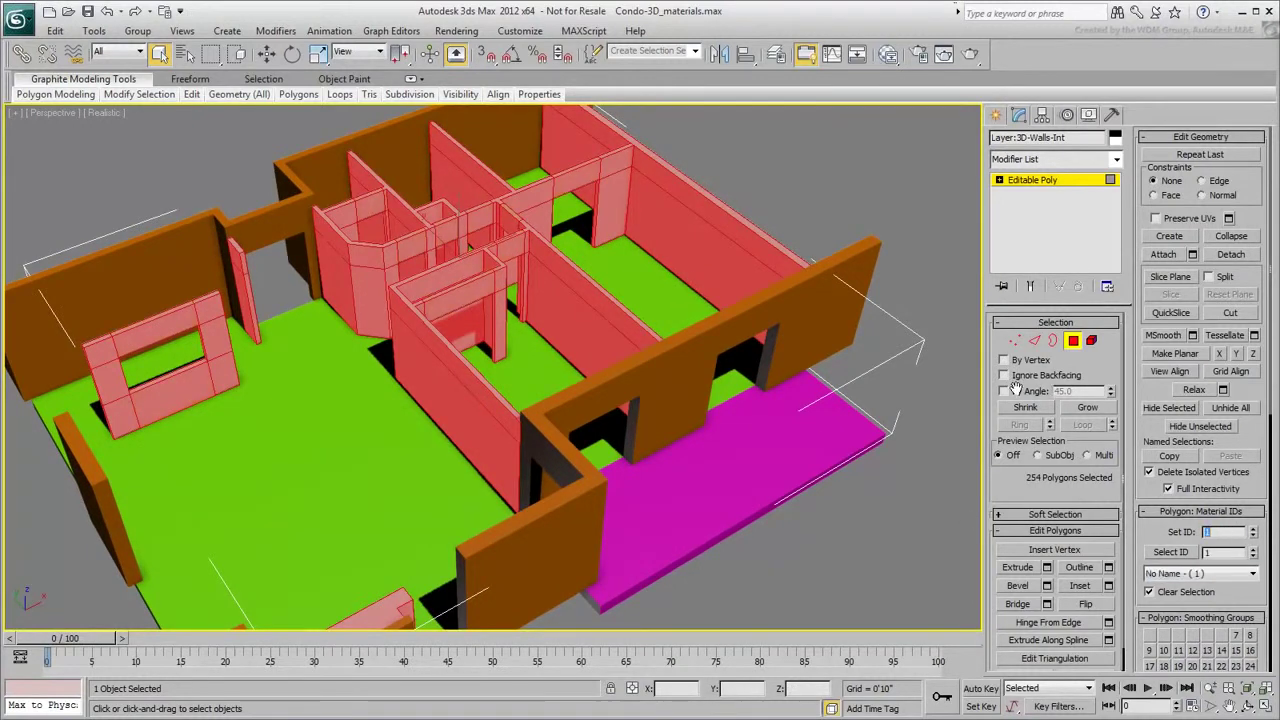
left_click(783, 185)
- Select the inner wall polygons of the room with the closet, beside the large open living area, including the faces around its openings
mouse_move(512, 360)
middle_mouse_down("alt")
mouse_move(510, 308)
mouse_move(492, 368)
middle_mouse_up("alt")
scroll(492, 368, "up", 5)
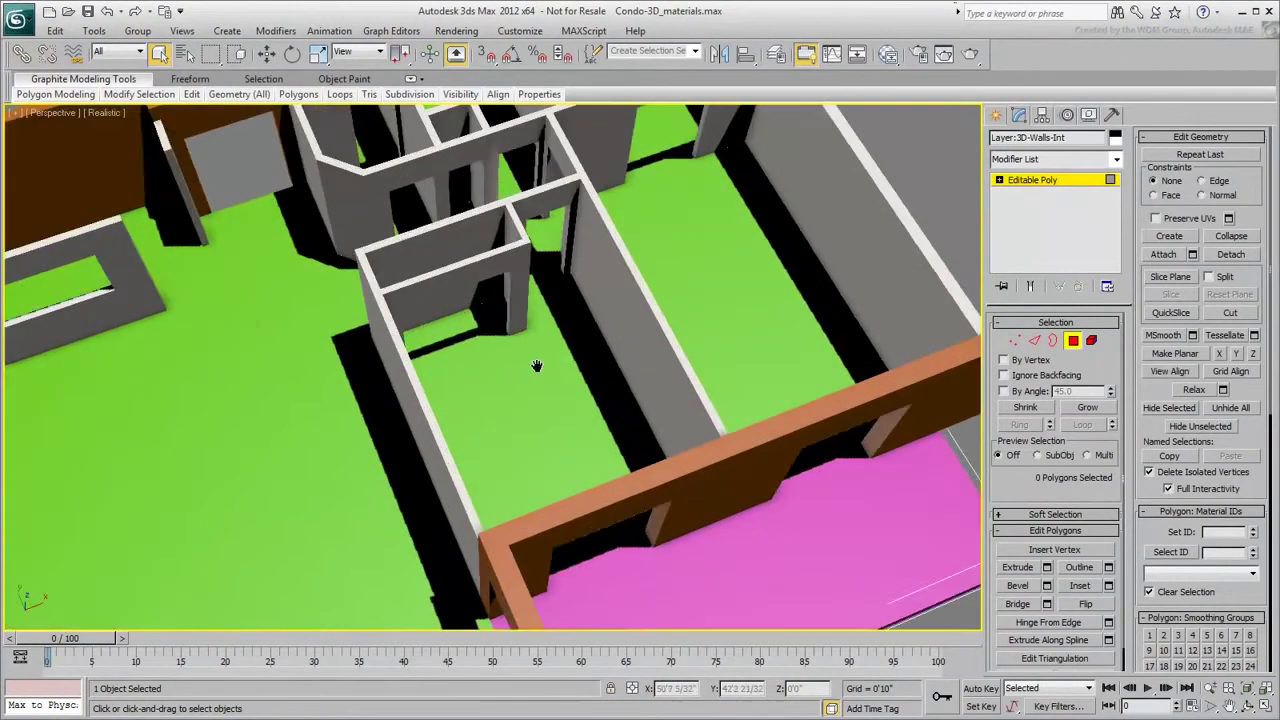
left_click(680, 414)
left_click(607, 252, "ctrl")
middle_click_drag(607, 252, 575, 232, "alt")
scroll(575, 232, "up", 3)
left_click(782, 137, "ctrl")
left_click(771, 182, "ctrl")
left_click(740, 150, "ctrl")
middle_click_drag(740, 152, 696, 224, "alt")
left_click(725, 136, "ctrl")
left_click(722, 182, "ctrl")
left_click(703, 152, "ctrl")
left_click(693, 232, "ctrl")
left_click(669, 229, "ctrl")
left_click(676, 165, "ctrl")
left_click(602, 162, "ctrl")
left_click(473, 125, "ctrl")
left_click(471, 165, "ctrl")
left_click(424, 189, "ctrl")
left_click(426, 156, "ctrl")
left_click(484, 174, "ctrl")
mouse_move(540, 266)
middle_mouse_down("alt")
mouse_move(612, 245)
mouse_move(483, 189)
mouse_move(398, 200)
mouse_move(453, 249)
mouse_move(549, 266)
middle_mouse_up("alt")
left_click(622, 243, "ctrl")
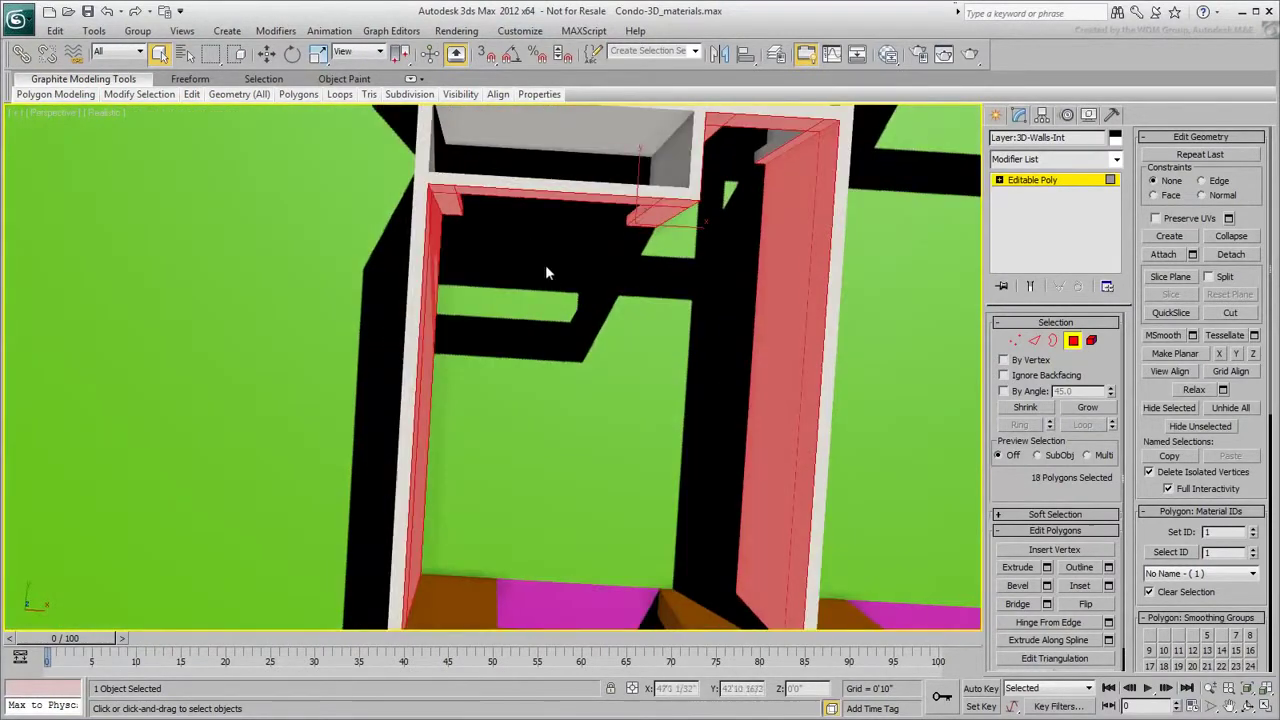
- Add the closet's inner wall polygons and the room's remaining inner faces to the selection, using wireframe display for the hidden one
left_click(558, 116, "ctrl")
left_click(558, 116, "ctrl")
left_click(680, 148, "ctrl")
left_click(668, 157, "ctrl")
middle_click_drag(660, 160, 571, 335, "alt")
left_click(661, 220, "ctrl")
left_click(669, 259, "ctrl")
left_click(647, 262, "ctrl")
left_click(644, 267, "ctrl")
left_click(622, 273, "ctrl")
middle_click_drag(622, 273, 430, 290, "alt")
left_click(541, 286, "ctrl")
left_click(544, 314, "ctrl")
mouse_move(546, 312)
middle_mouse_down("alt")
mouse_move(604, 372)
mouse_move(560, 206)
mouse_move(574, 309)
mouse_move(478, 470)
mouse_move(546, 480)
mouse_move(725, 459)
mouse_move(866, 543)
middle_mouse_up("alt")
key("F3")
left_click(583, 280, "ctrl")
key("F3")
- Assign material ID 2 to the selected inner wall polygons of the room with the closet and clear the selection
left_click_drag(1228, 532, 1157, 532)
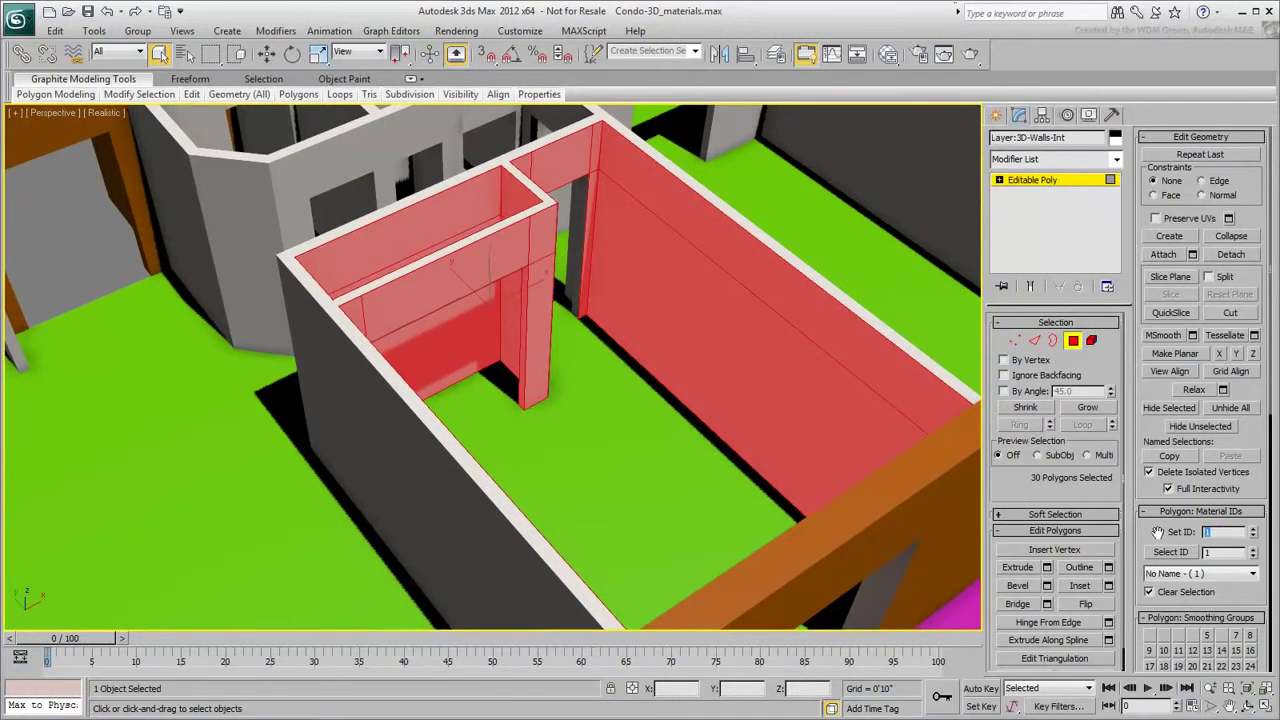
type("2")
key("Return")
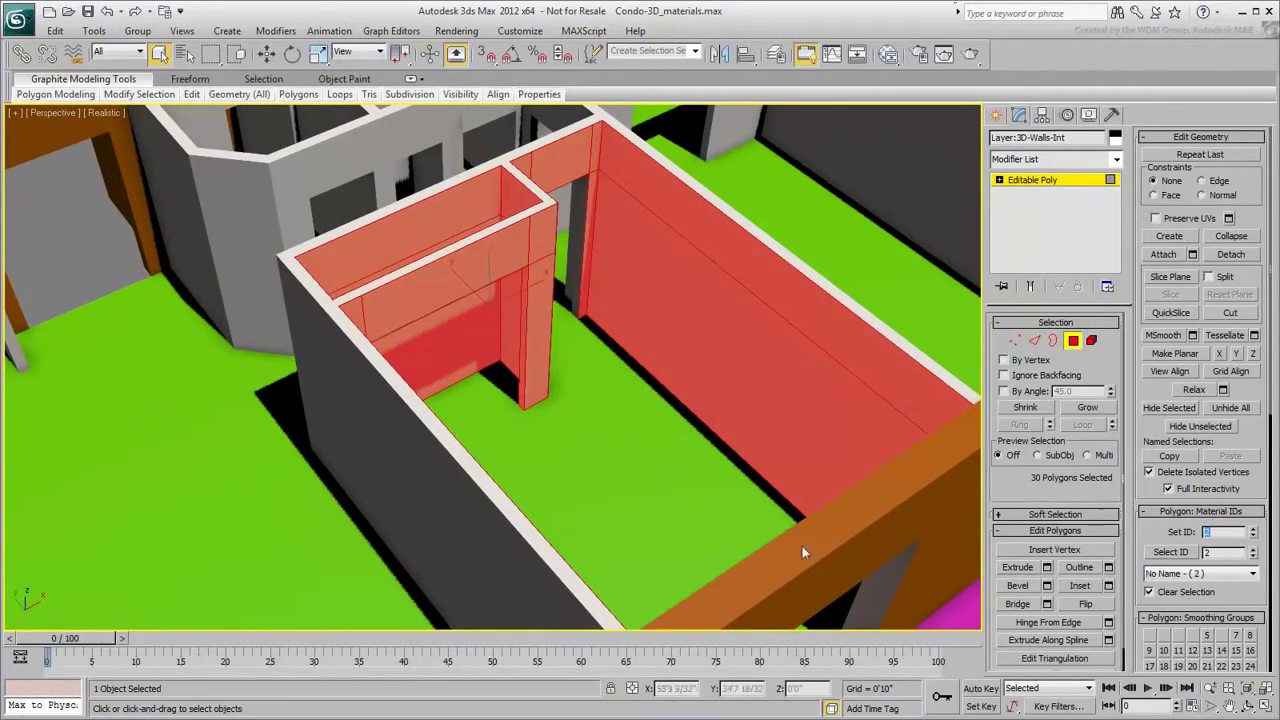
left_click(633, 489)
middle_click_drag(603, 473, 502, 484, "alt")
middle_click_drag(514, 444, 566, 432)
scroll(586, 437, "down", 2)
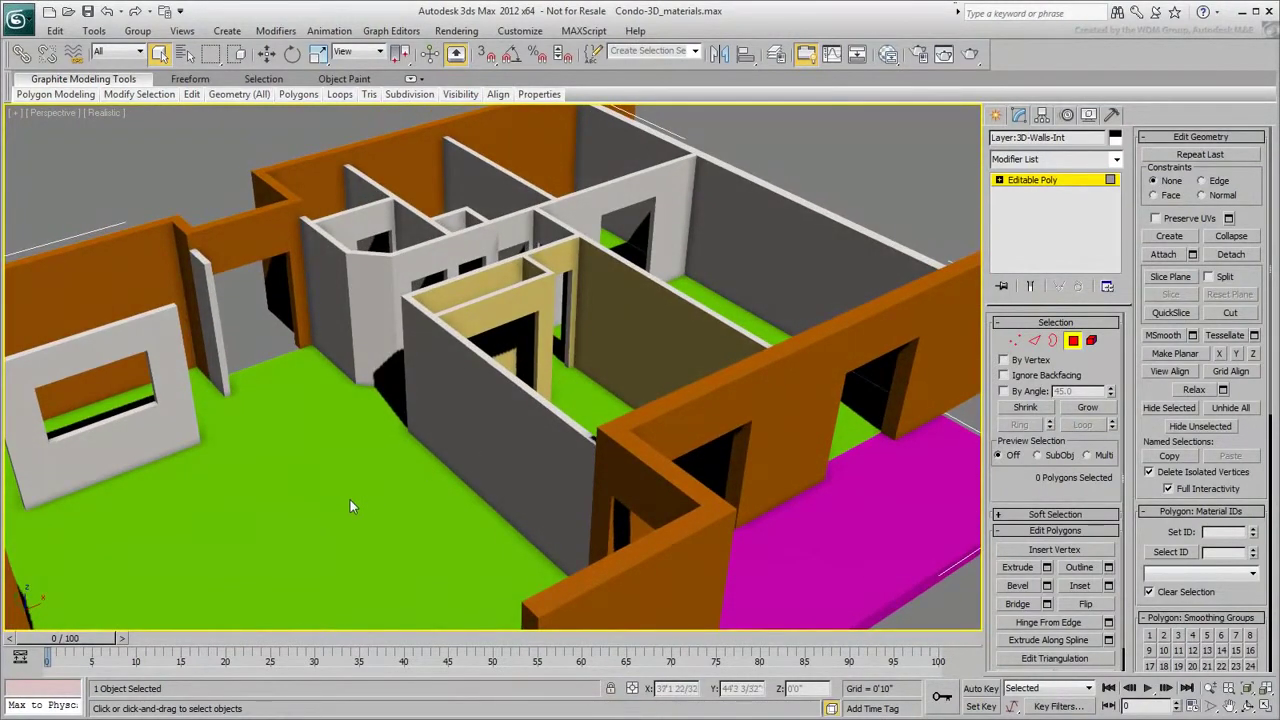
- Set the interior walls' Multi/Sub-Object material to 3 sub-materials and give the third one a blue diffuse color
left_click(888, 54)
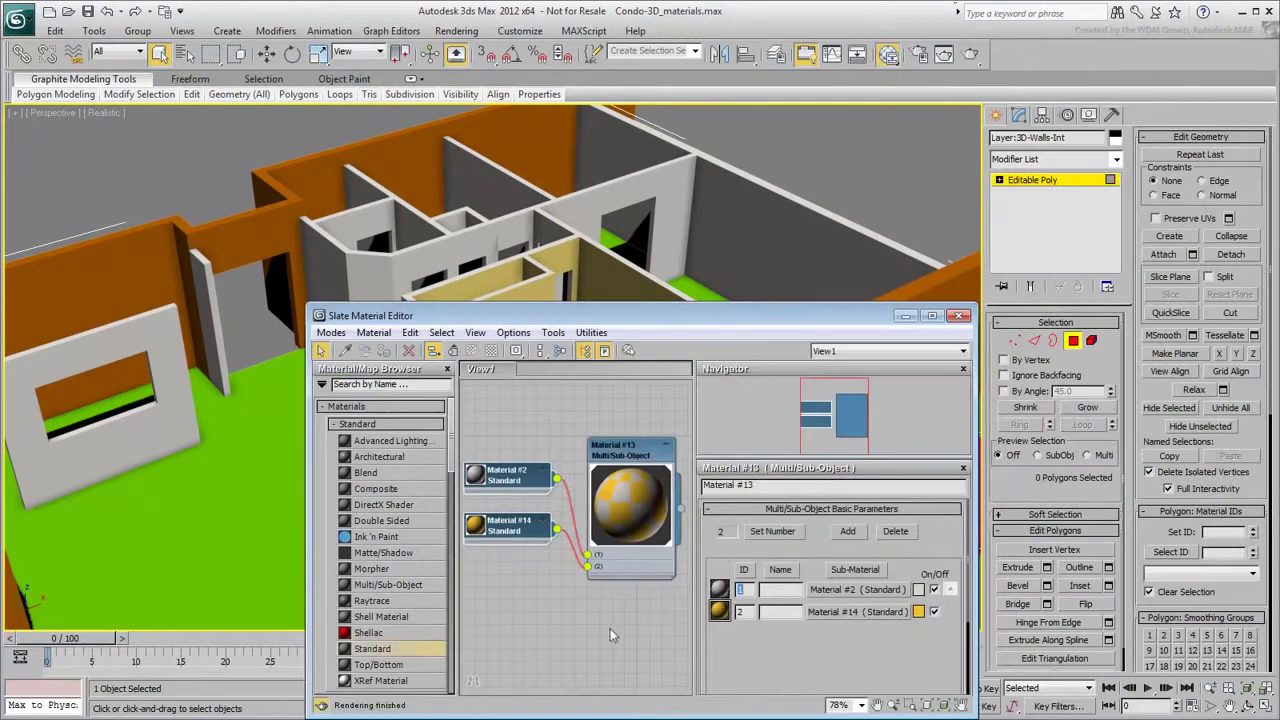
left_click(785, 538)
type("3")
left_click(710, 511)
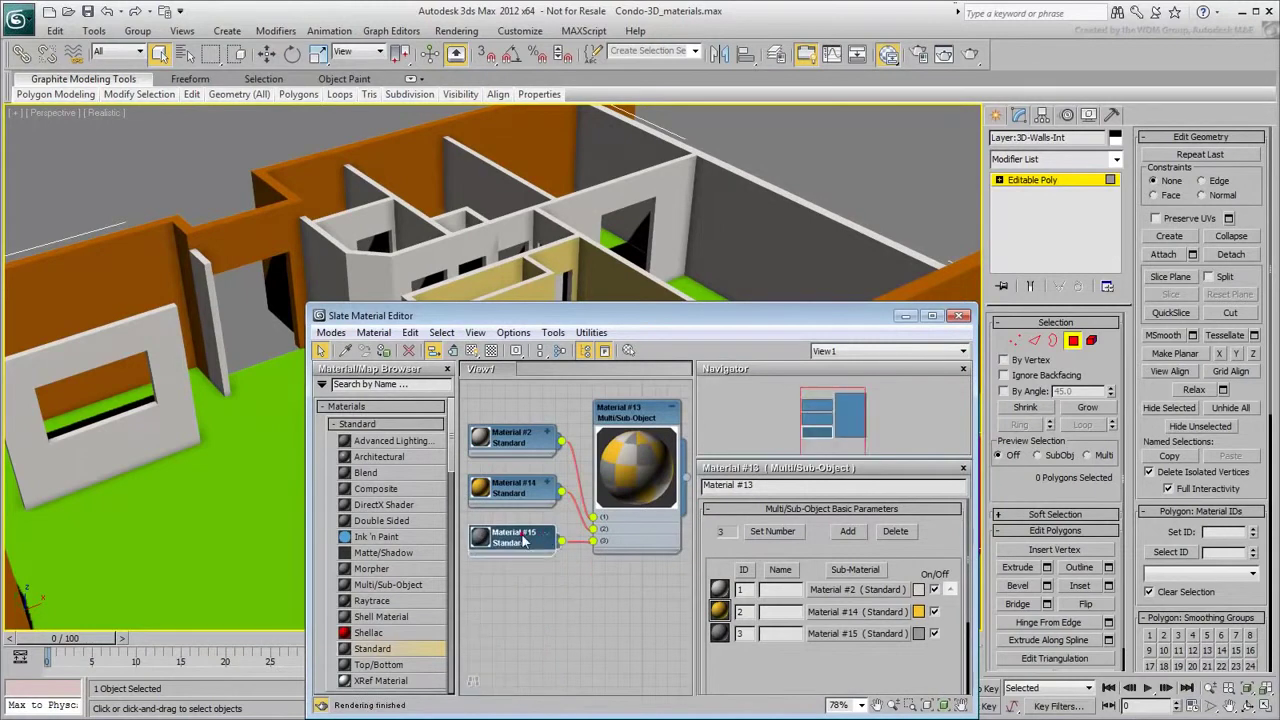
double_click(530, 537)
left_click(785, 607)
left_click_drag(401, 168, 467, 130)
left_click(587, 235)
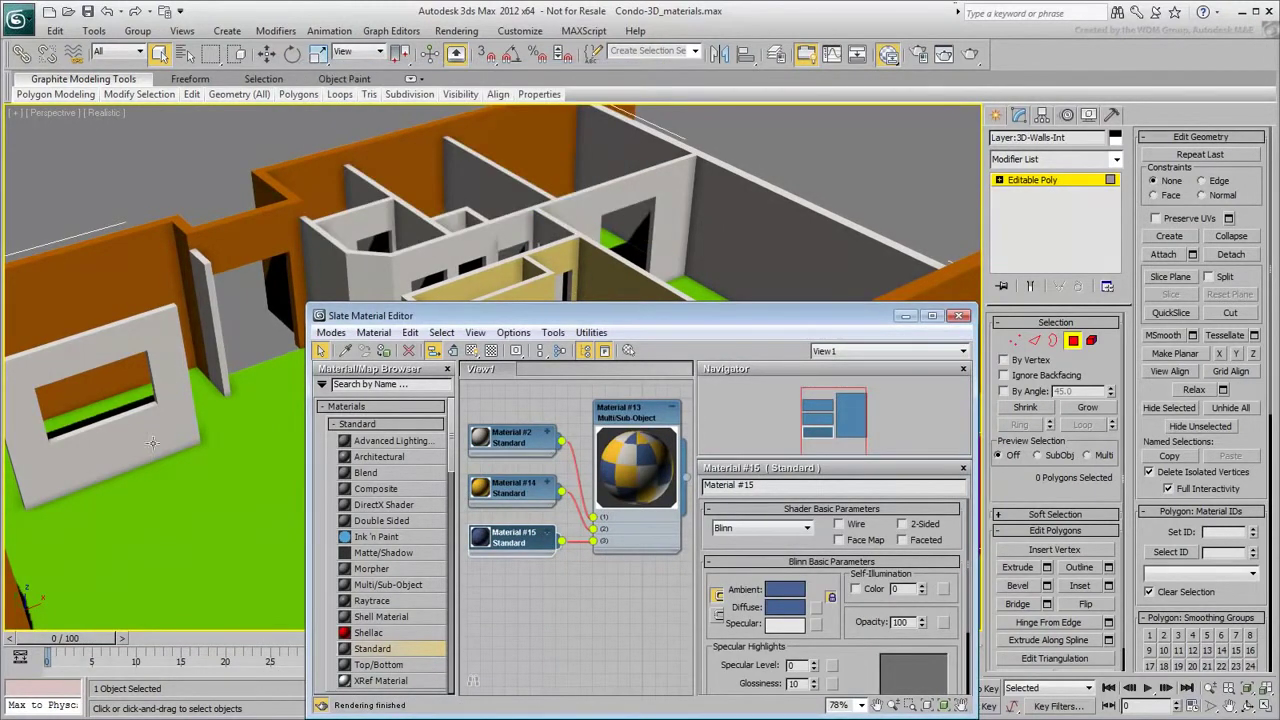
- Select all polygons of the free-standing wall with the window opening, assign them material ID 3 and deselect them
middle_click_drag(130, 474, 71, 480, "alt")
left_click_drag(223, 211, 223, 211)
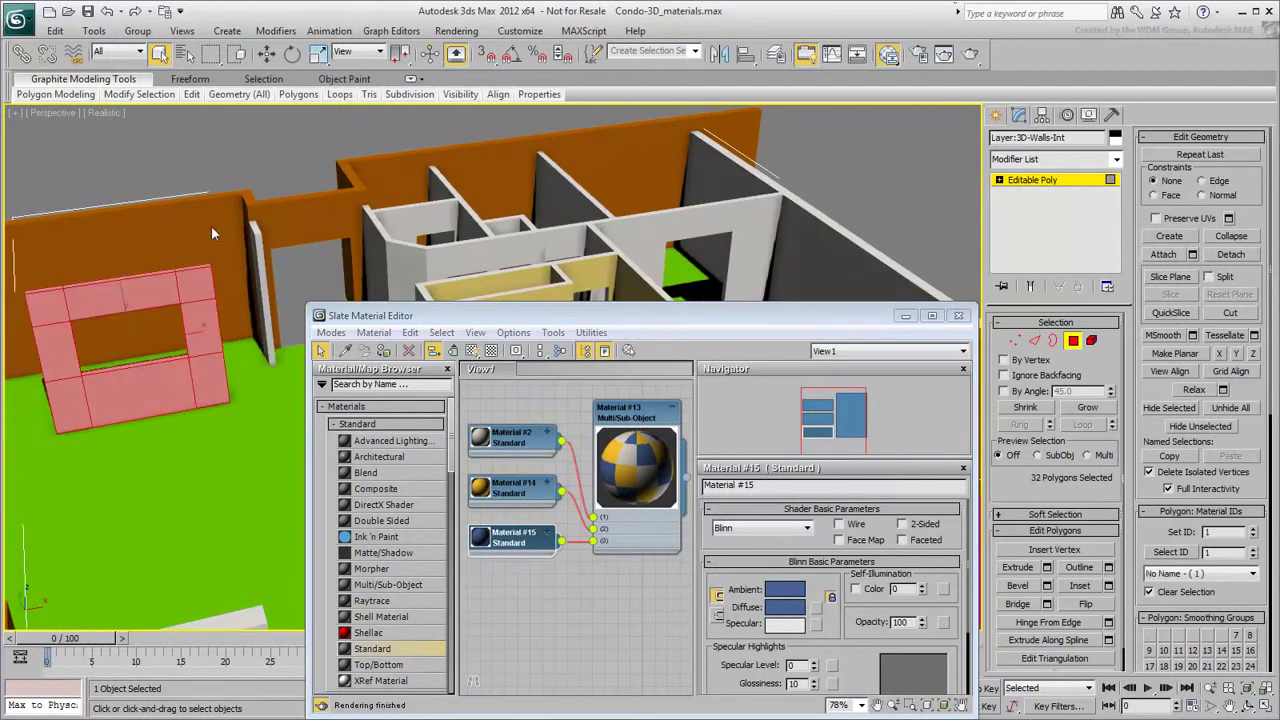
double_click(1219, 533)
type("3")
key("Return")
left_click(218, 457)
middle_click_drag(219, 457, 237, 457, "alt")
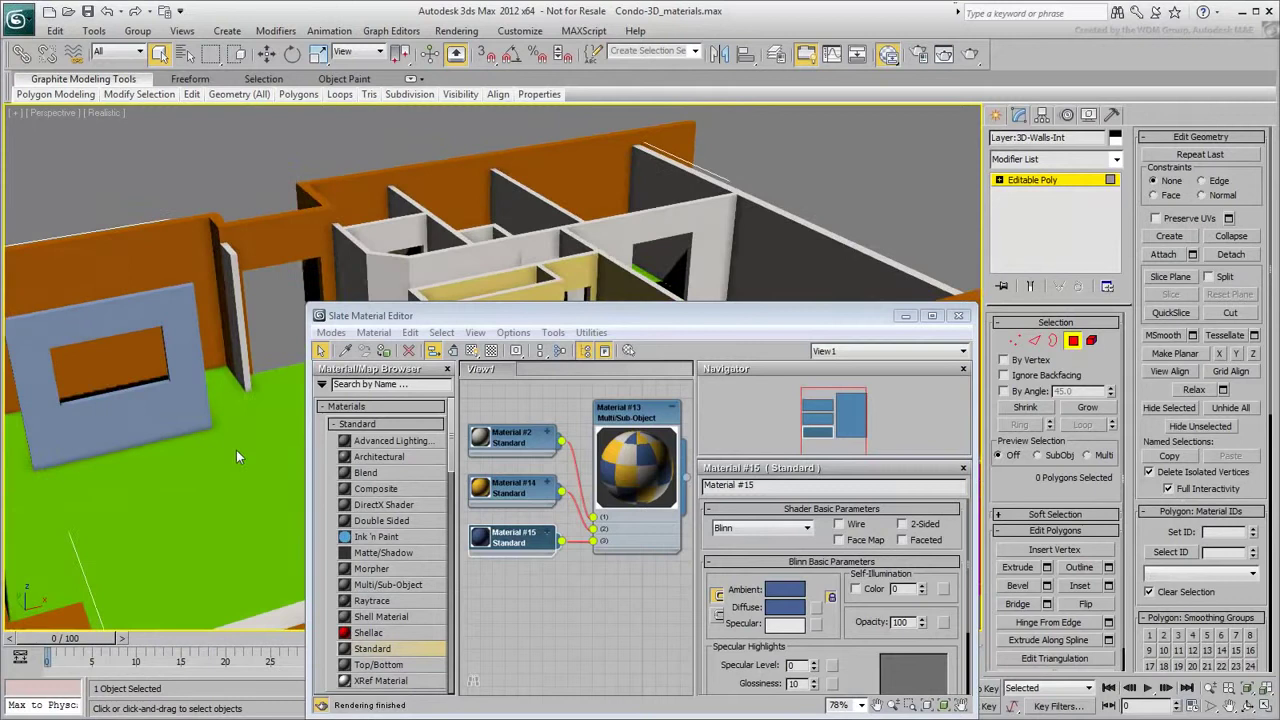
- Change the third sub-material's diffuse color to a more saturated blue and close the material editor
left_click(786, 607)
left_click(468, 124)
left_click(395, 139)
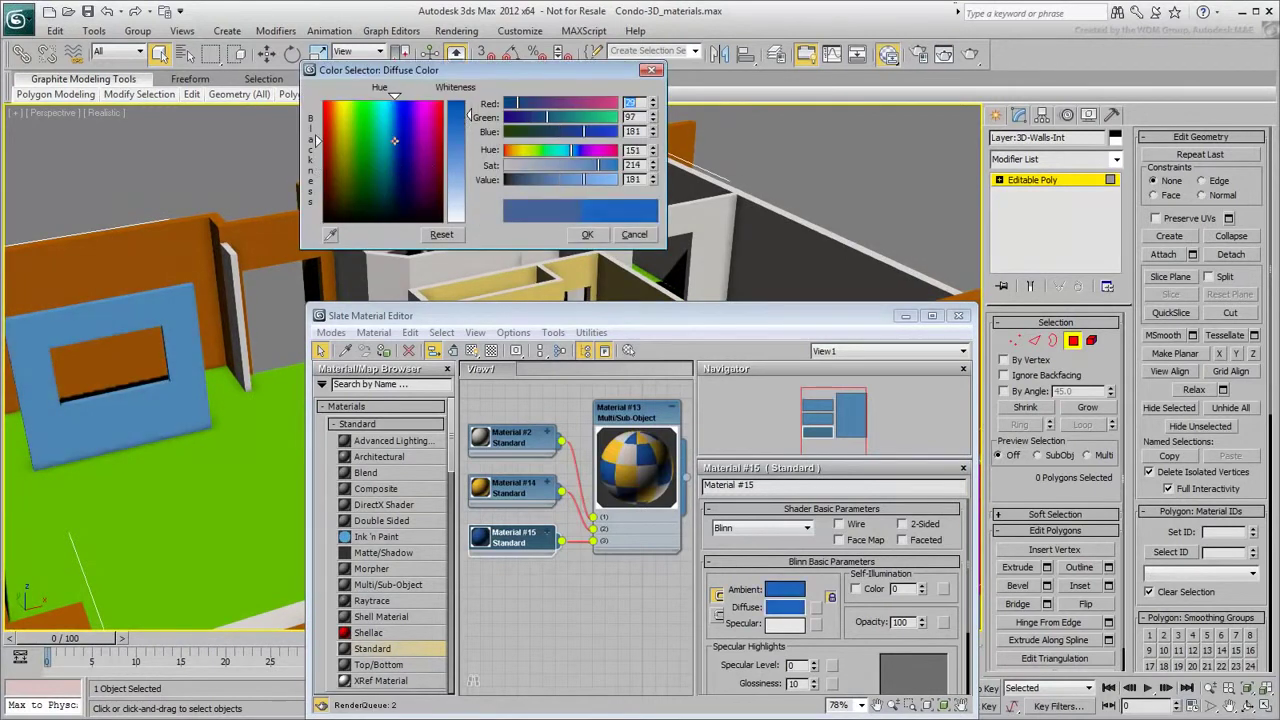
left_click(587, 234)
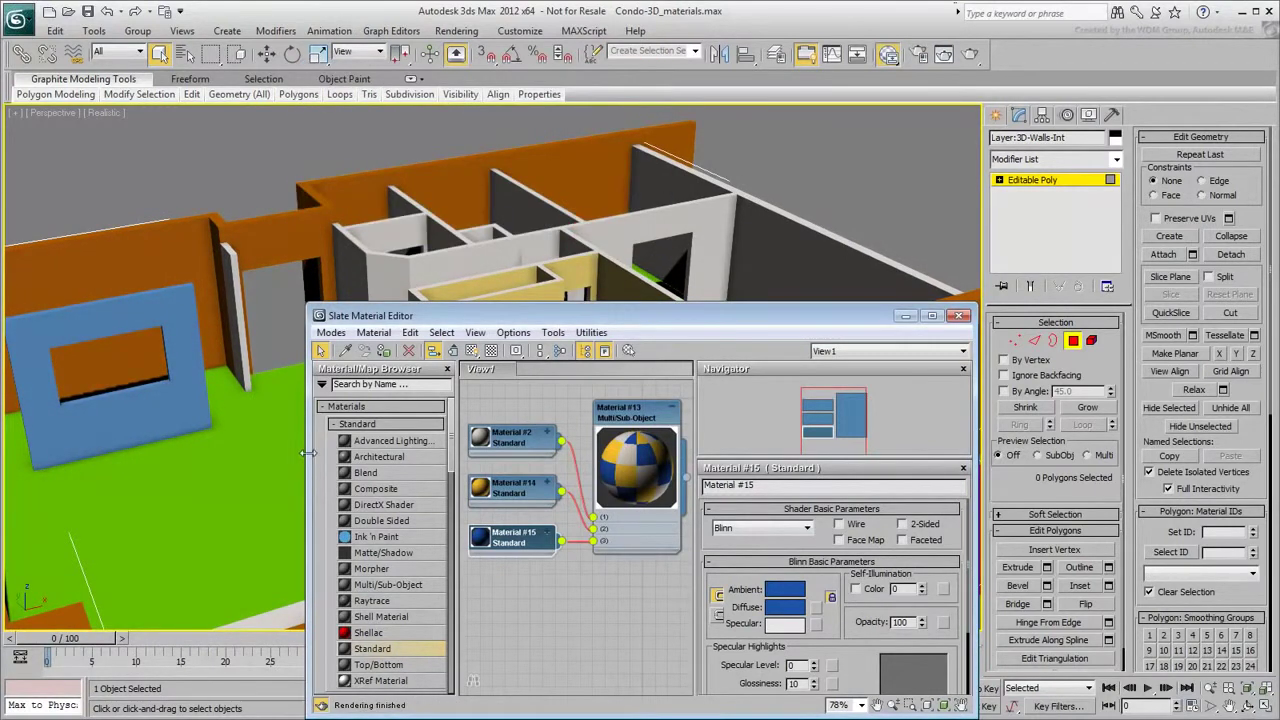
left_click(960, 316)
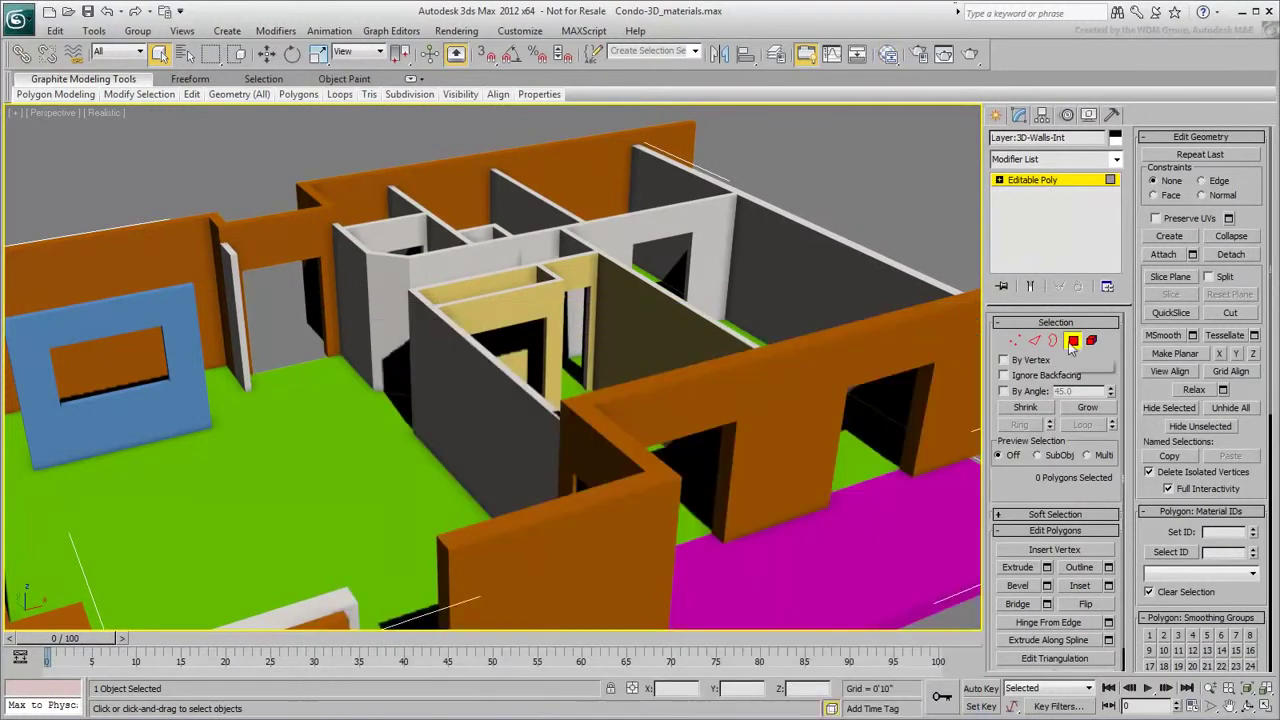
- Create a second Multi/Sub-Object material, connect Material #2 to its slot 1, and apply it to the exterior walls
key("6")
middle_click_drag(390, 430, 396, 410, "alt")
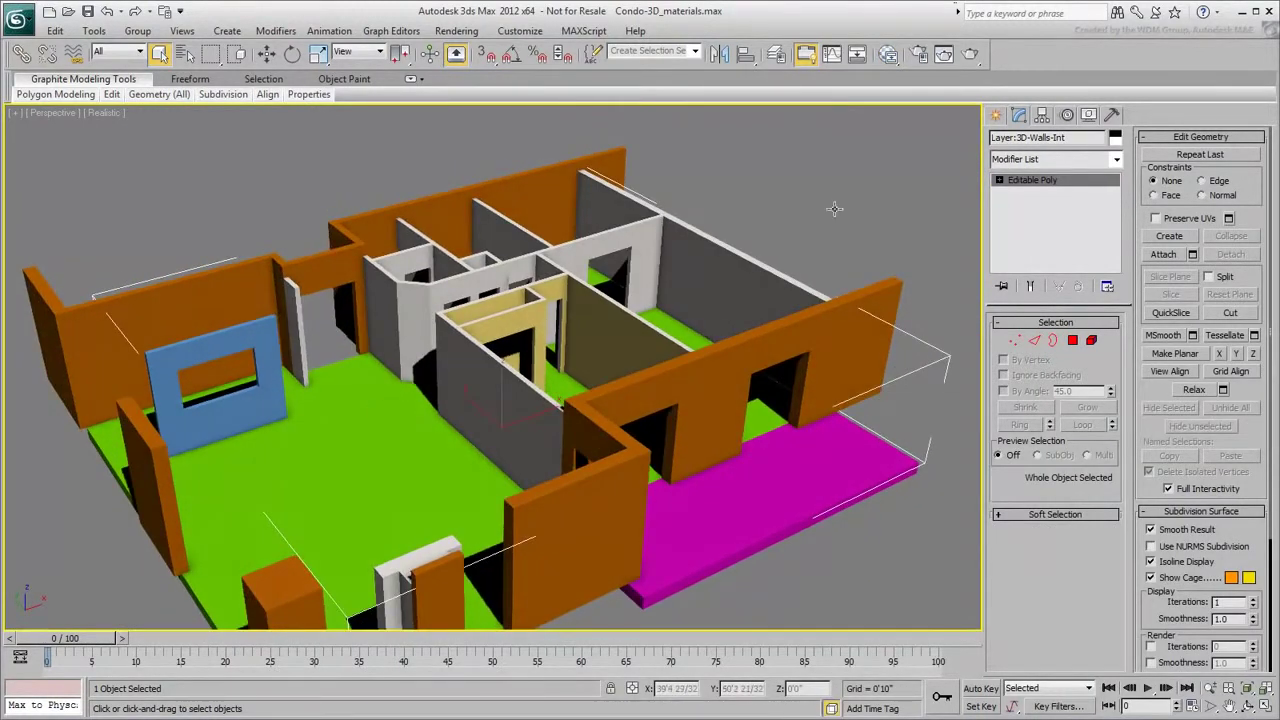
left_click(888, 54)
left_click_drag(388, 585, 635, 596)
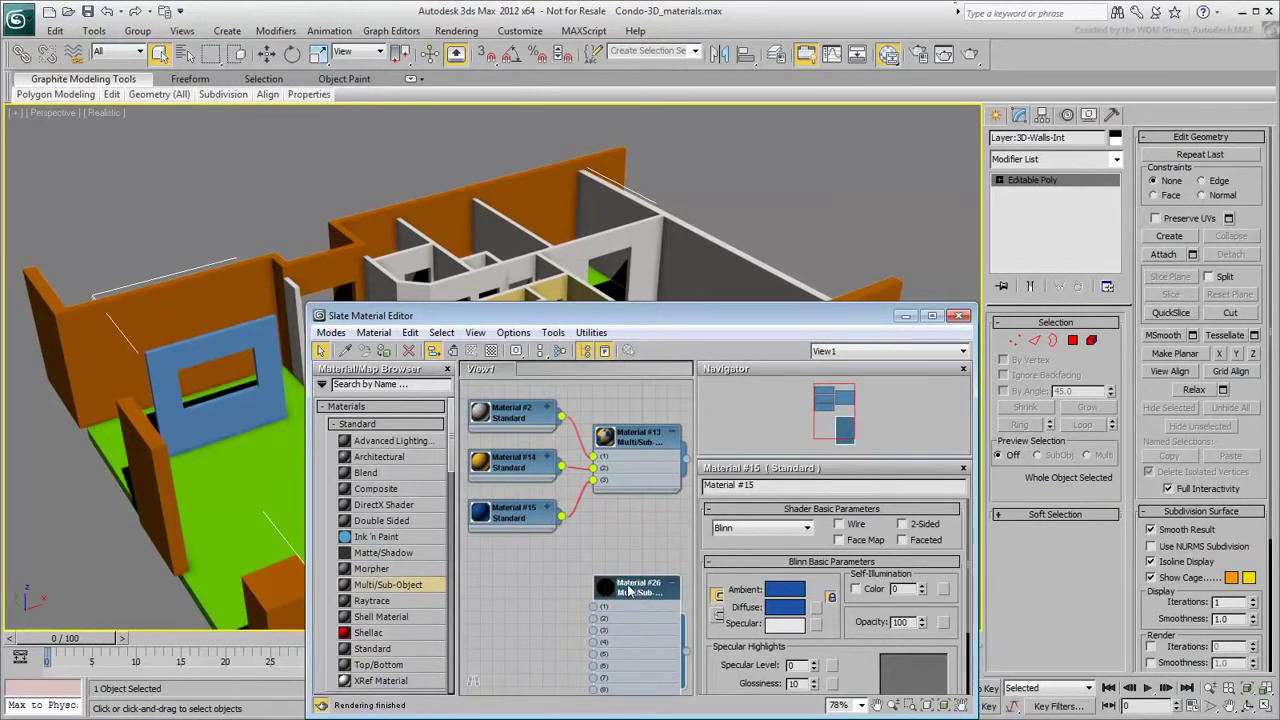
left_click_drag(562, 417, 593, 606)
left_click_drag(688, 655, 230, 299)
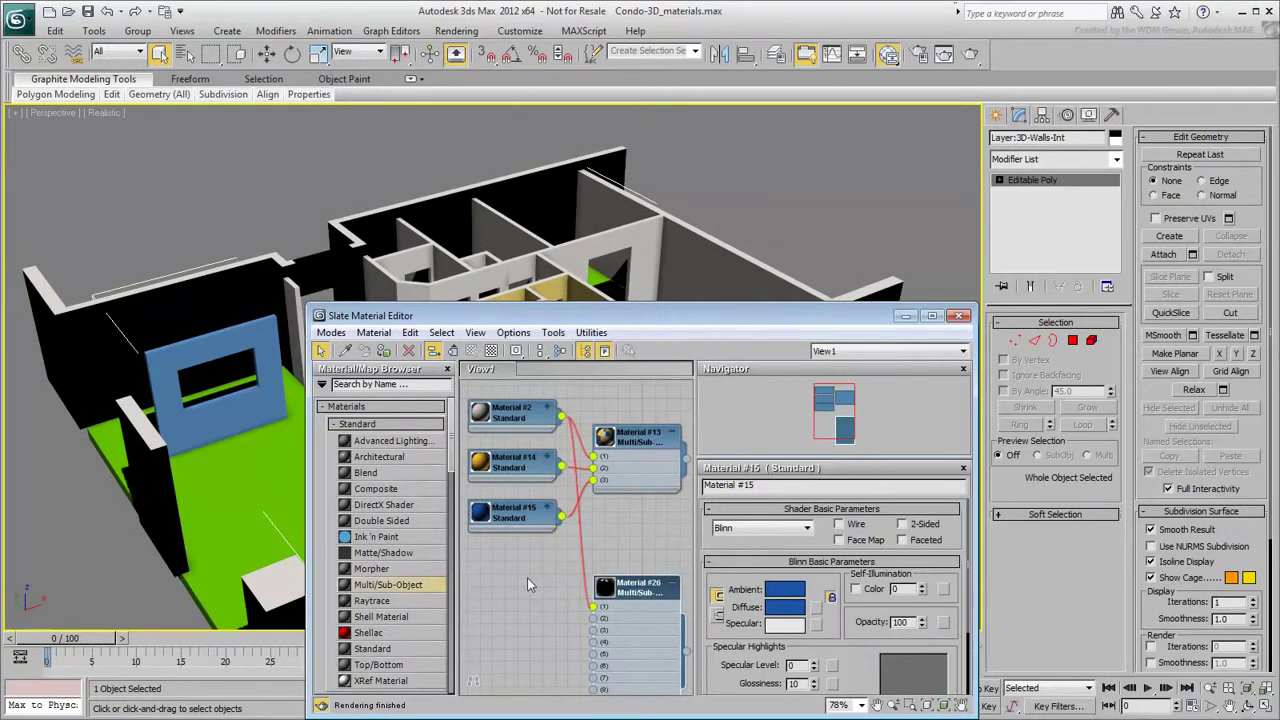
left_click(958, 316)
mouse_move(543, 402)
middle_mouse_down("alt")
mouse_move(644, 393)
mouse_move(529, 374)
mouse_move(430, 381)
mouse_move(550, 404)
middle_mouse_up("alt")
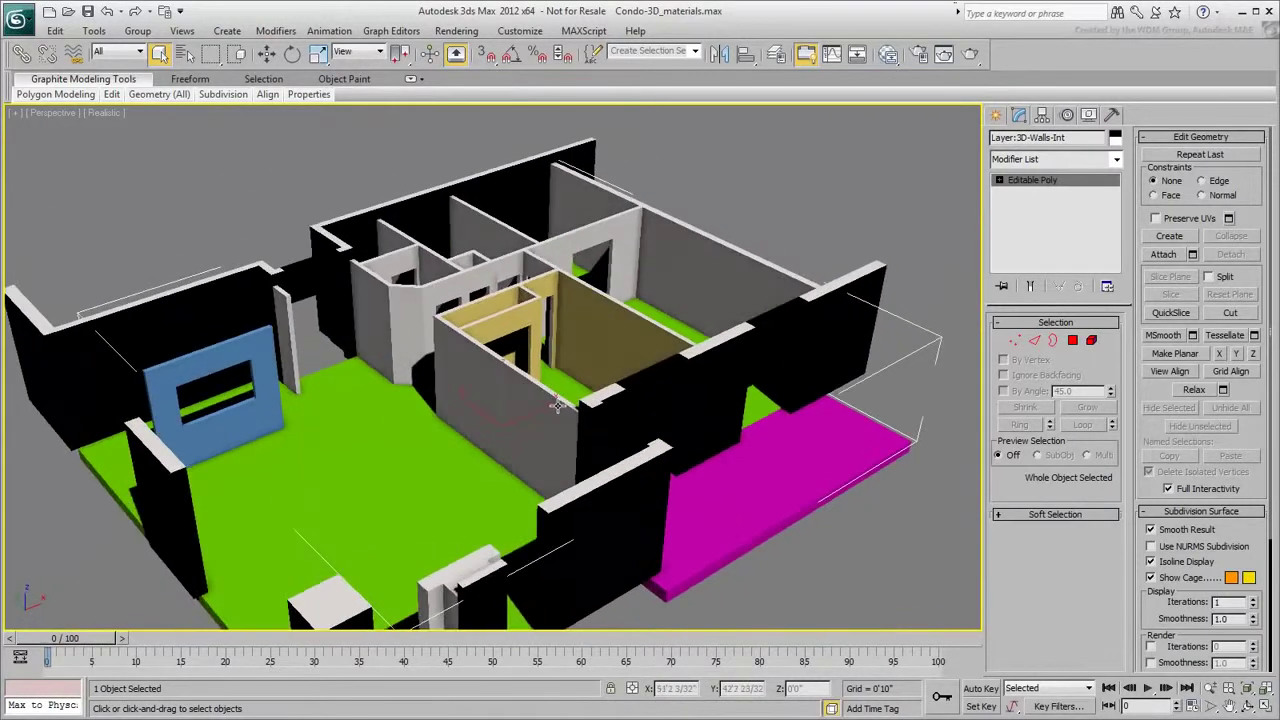
- Assign material ID 1 to all polygons of the exterior walls, leaving no polygon selected
left_click(889, 54)
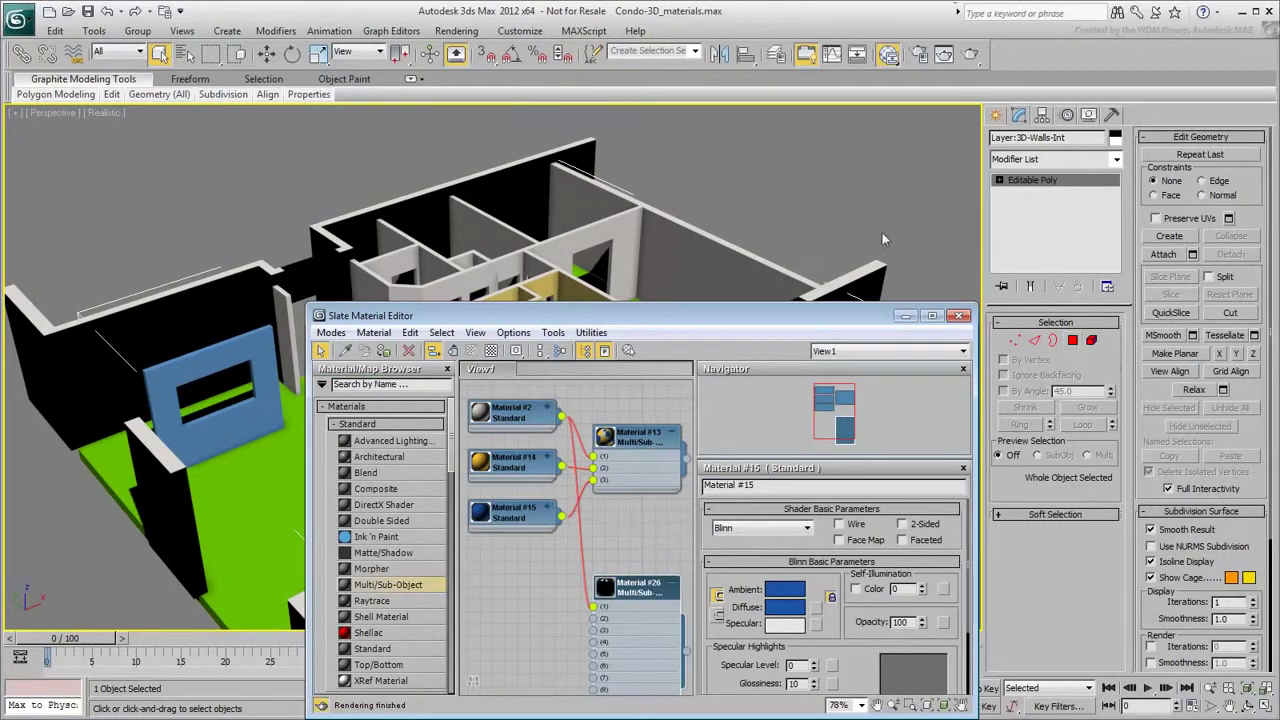
left_click(875, 269)
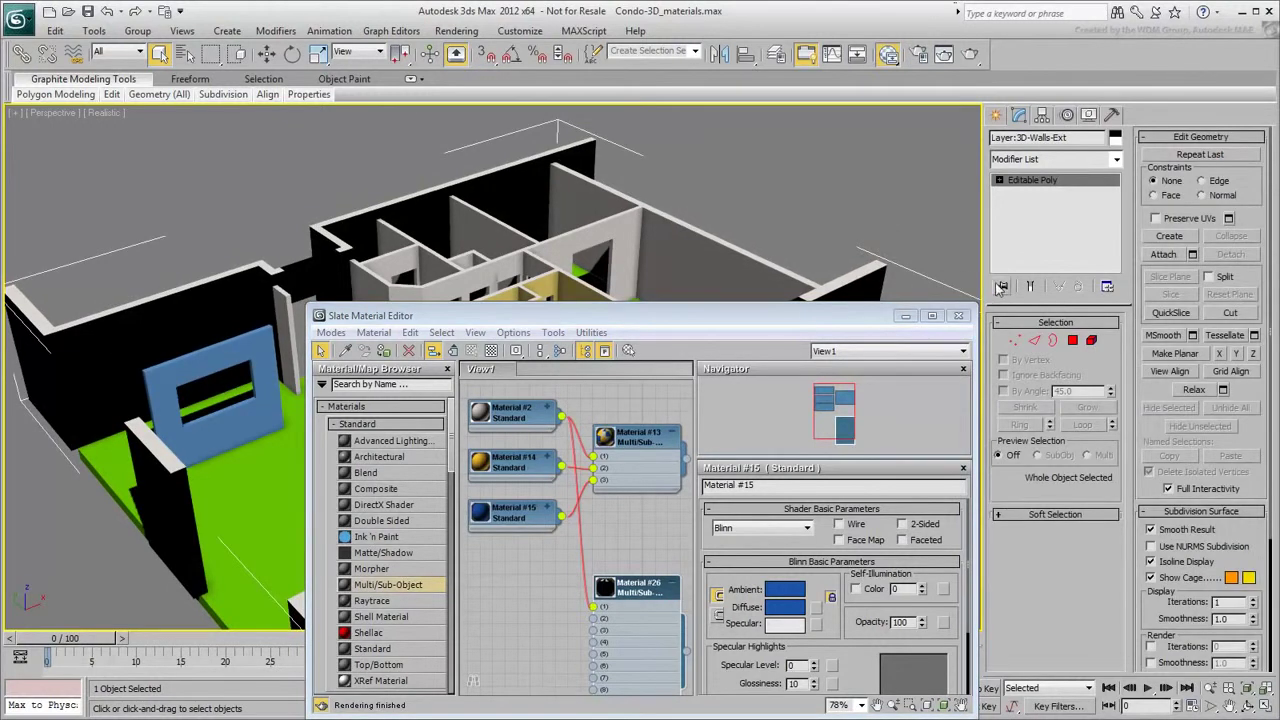
left_click(1072, 341)
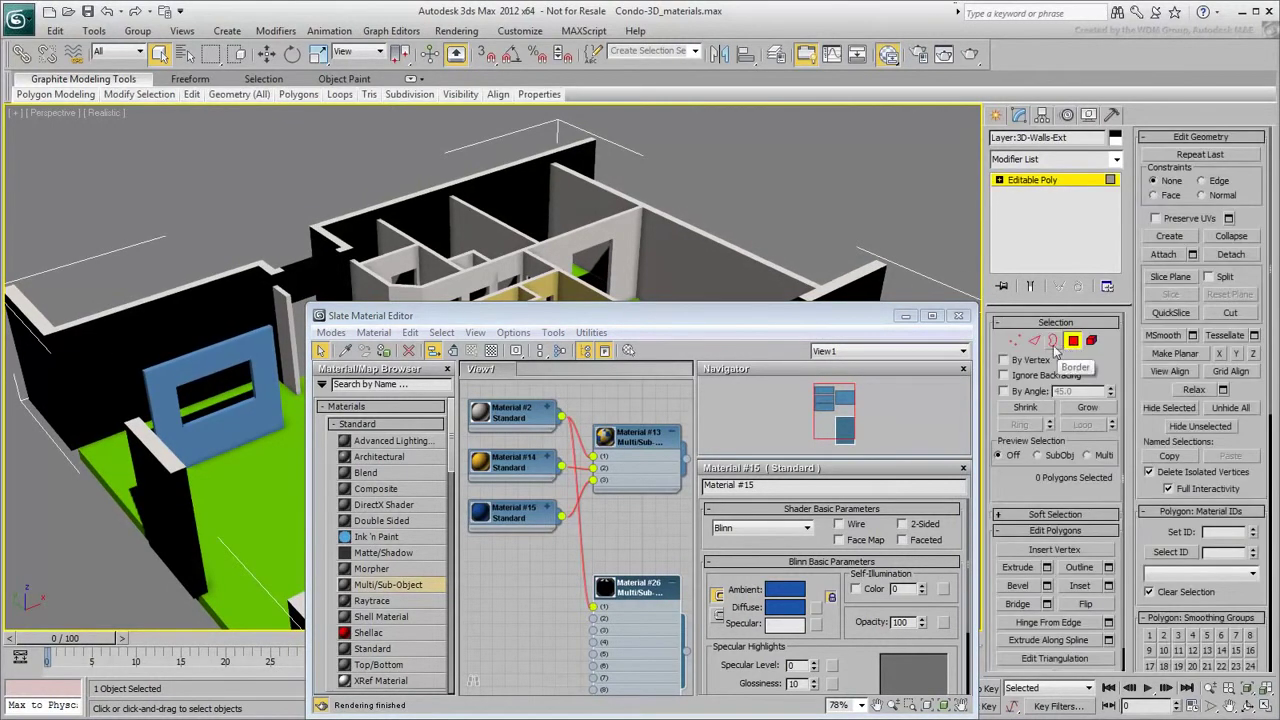
left_click(958, 315)
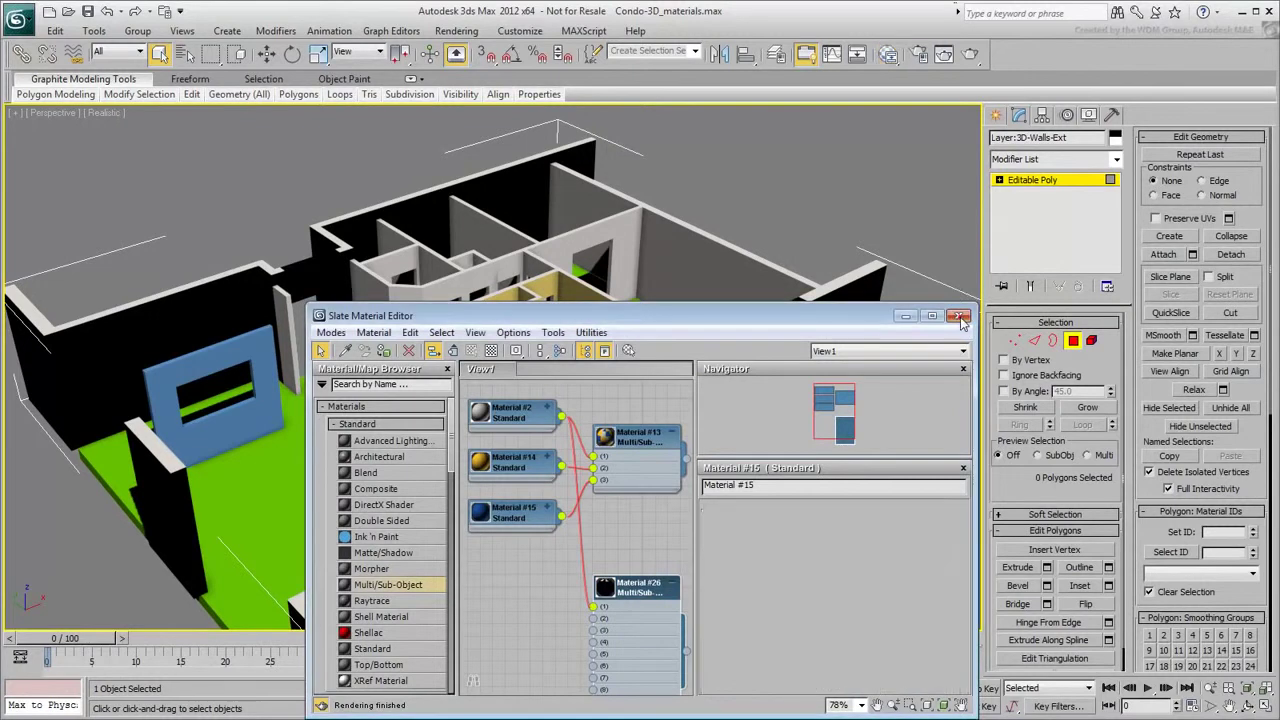
key("ctrl+a")
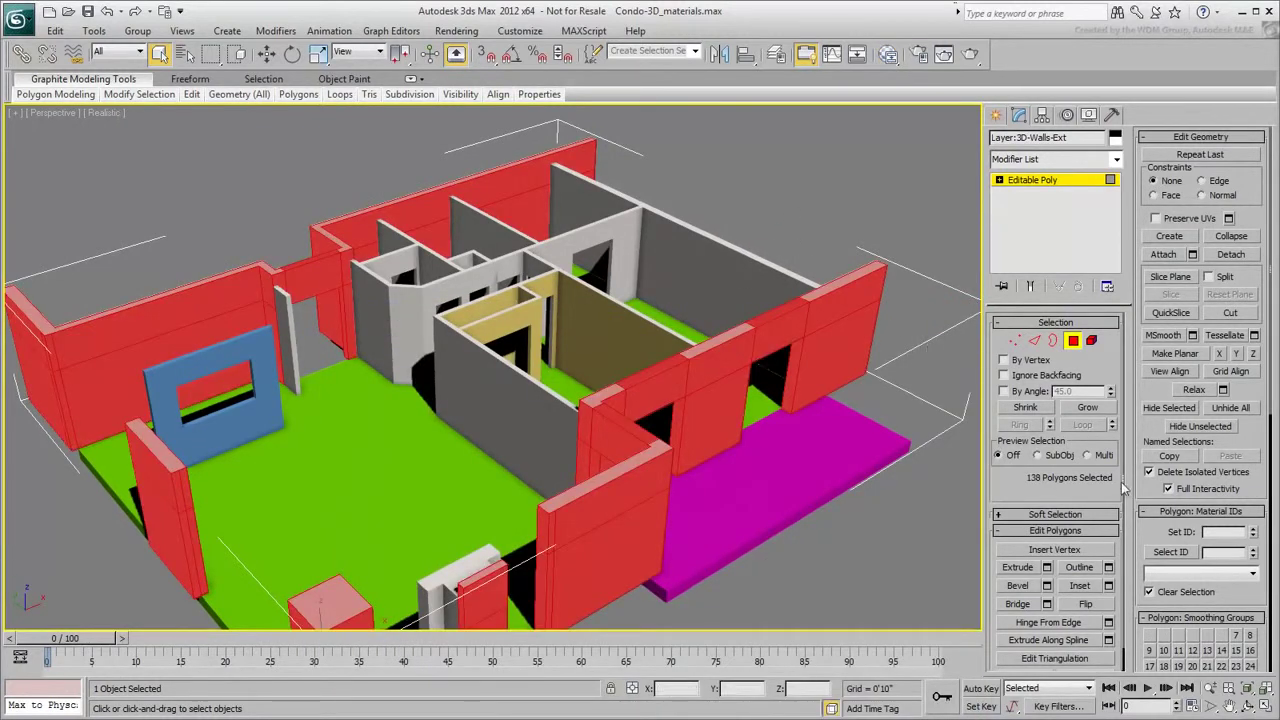
left_click(1219, 532)
type("1")
key("Return")
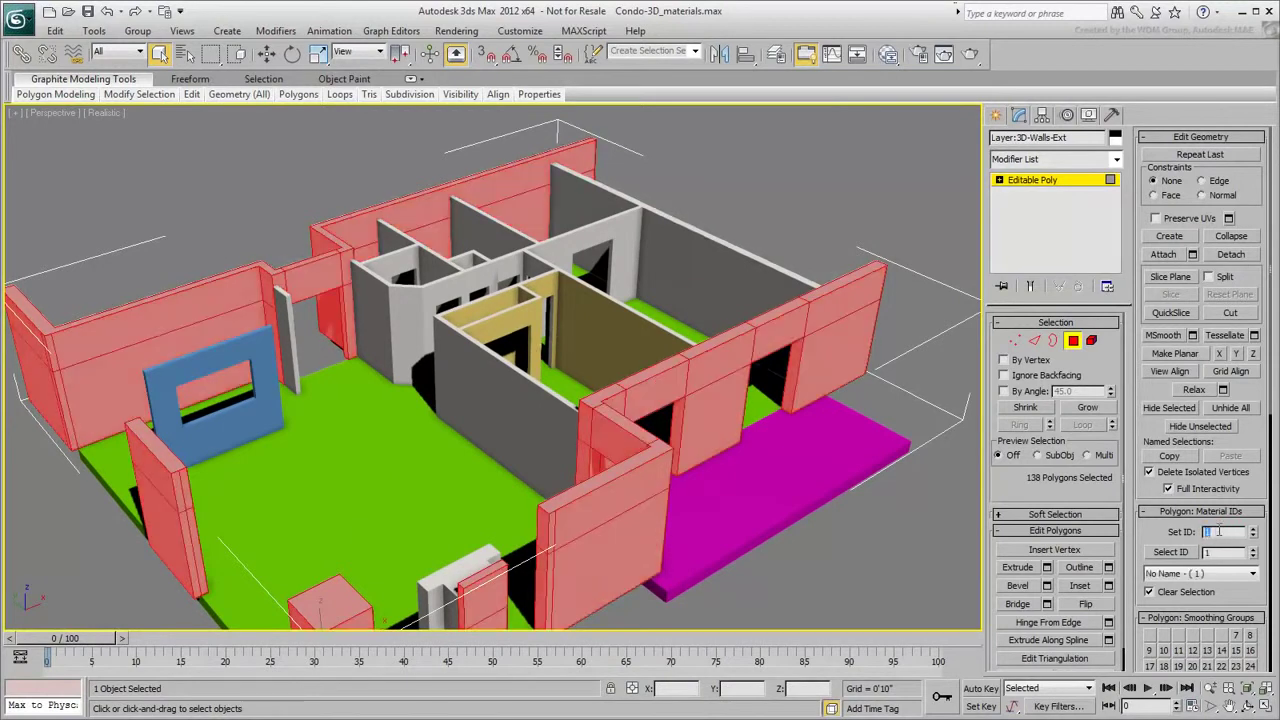
key("ctrl+d")
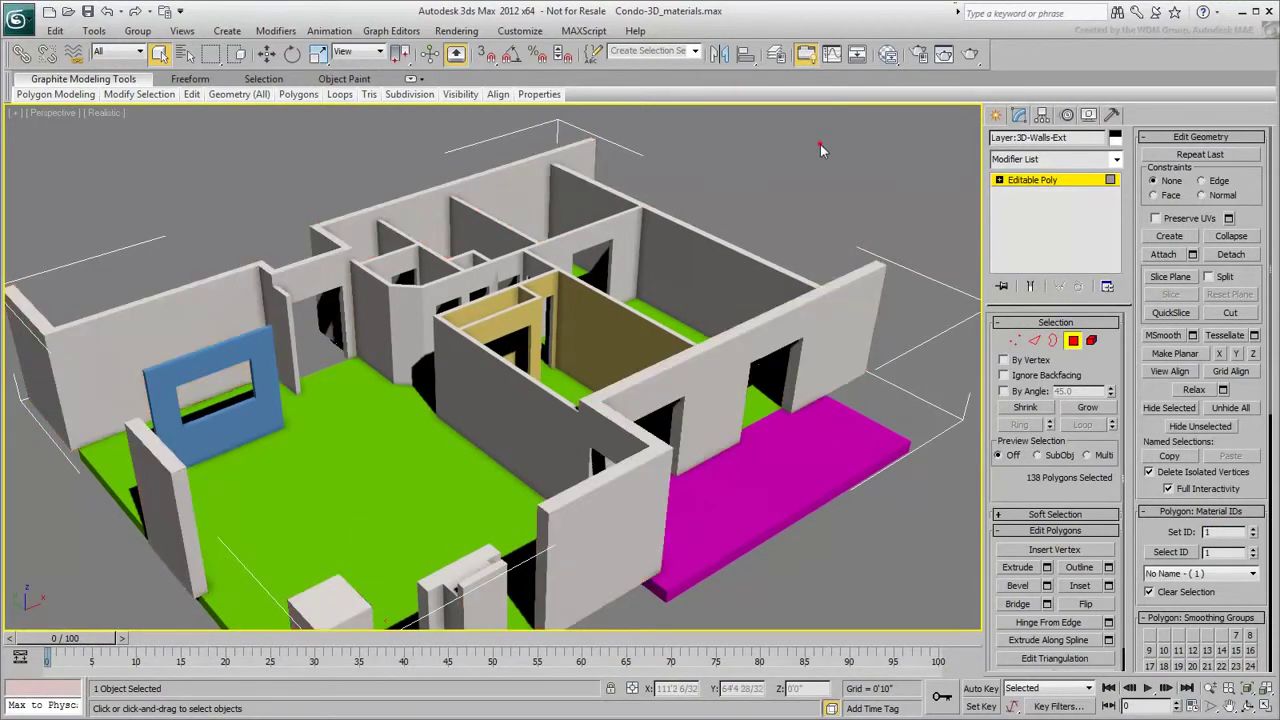
- Select the outward-facing polygons of the exterior walls along the magenta balcony, including the recess beside it and the projecting wall
left_click(864, 302)
left_click(851, 333, "ctrl")
left_click(772, 324, "ctrl")
left_click(726, 347, "ctrl")
left_click(731, 408, "ctrl")
left_click(667, 389, "ctrl")
middle_click_drag(667, 389, 598, 318, "alt")
left_click(593, 305, "ctrl")
left_click(590, 338, "ctrl")
left_click(566, 309, "ctrl")
scroll(566, 309, "up", 3)
left_click(644, 254, "ctrl")
left_click(642, 287, "ctrl")
left_click(575, 275, "ctrl")
left_click(569, 321, "ctrl")
left_click(548, 318, "ctrl")
left_click(529, 284, "ctrl")
middle_click_drag(483, 287, 591, 311, "alt")
left_click(422, 412, "ctrl")
left_click(425, 459, "ctrl")
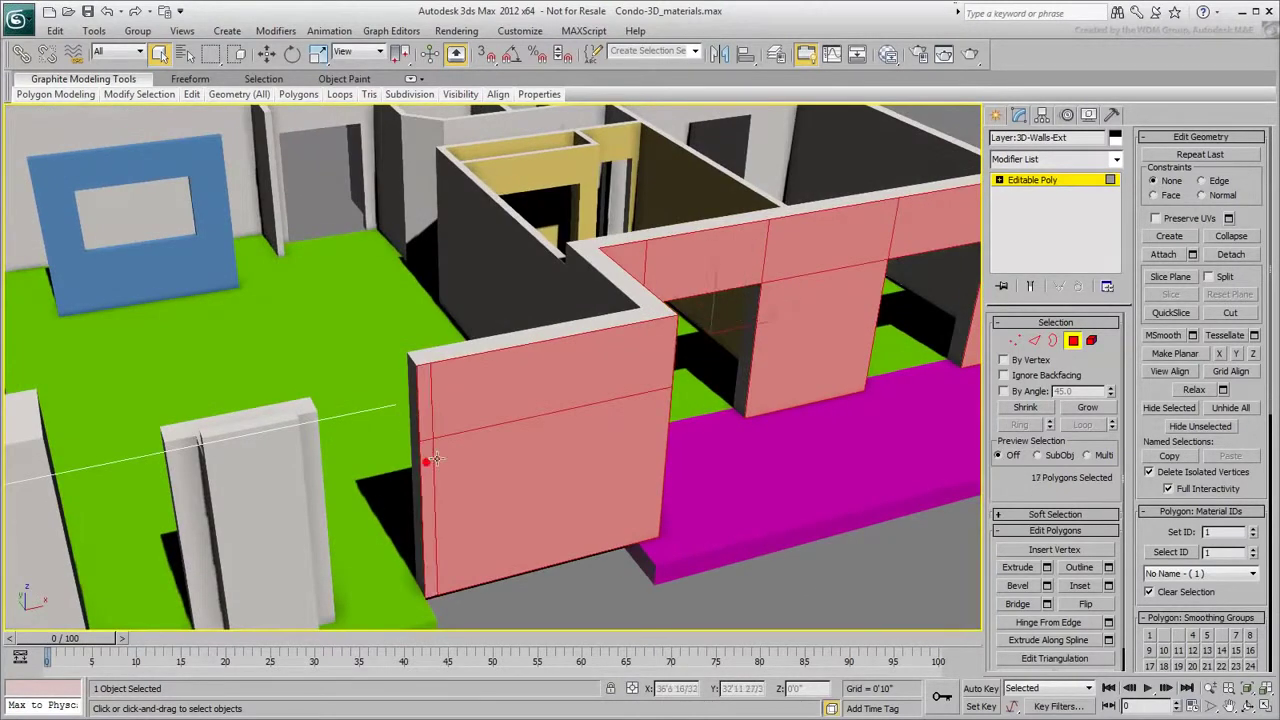
- Add the outer faces of the remaining exterior wall segments, the corner column and the far end wall to the selection
middle_click_drag(385, 455, 490, 337)
left_click(368, 333, "ctrl")
left_click(378, 413, "ctrl")
left_click(123, 346, "ctrl")
left_click(124, 423, "ctrl")
middle_click_drag(124, 424, 587, 408, "alt")
scroll(334, 406, "down", 4)
left_click(597, 387, "ctrl")
left_click(588, 440, "ctrl")
left_click(369, 384, "ctrl")
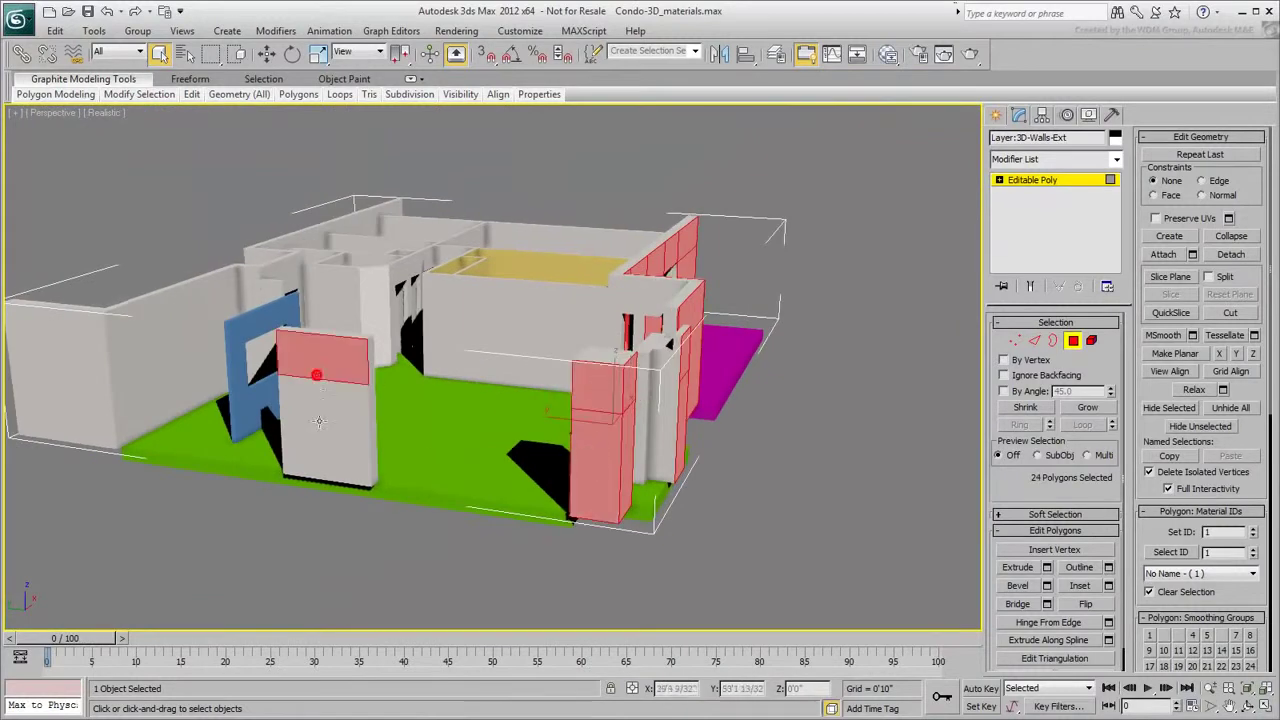
left_click(319, 421, "ctrl")
left_click(90, 340, "ctrl")
left_click(75, 395, "ctrl")
left_click(103, 347, "ctrl")
left_click(105, 373, "ctrl")
middle_click_drag(105, 375, 329, 418)
- Assign material ID 2 to the selected outer faces of the exterior walls and clear the selection
left_click(1221, 532)
type("2")
key("Return")
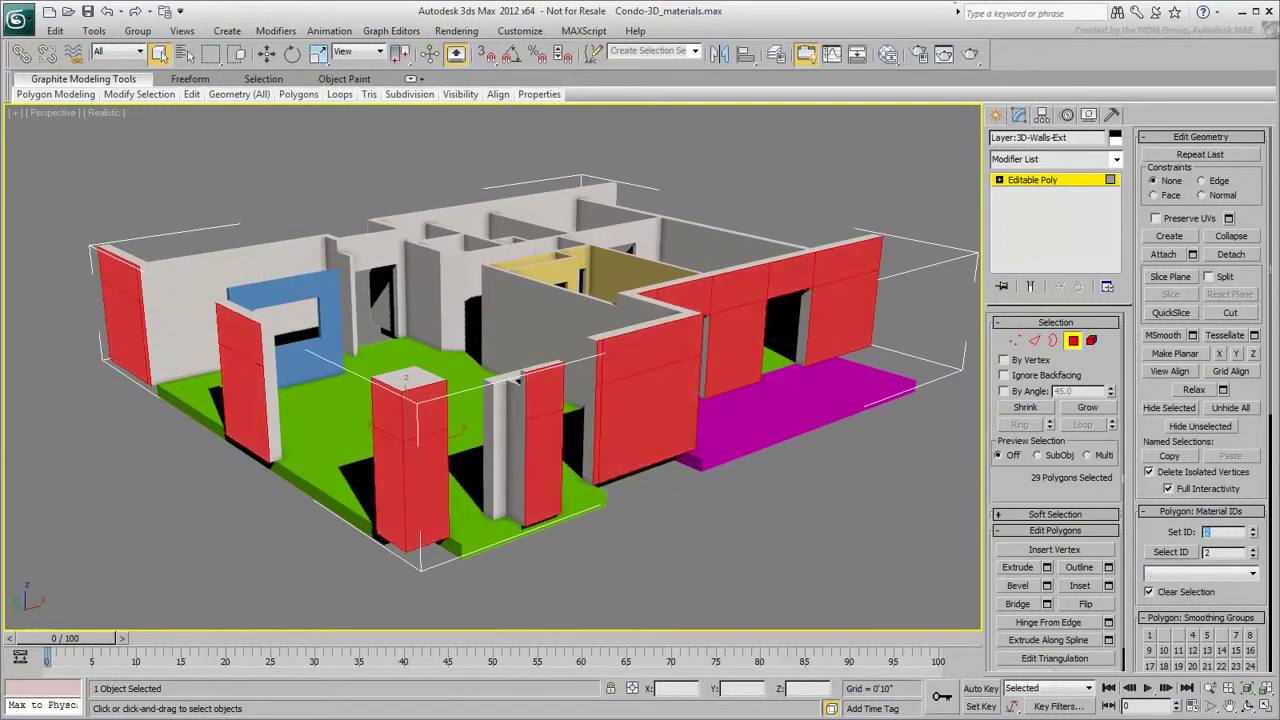
left_click(846, 555)
middle_click_drag(845, 557, 729, 478)
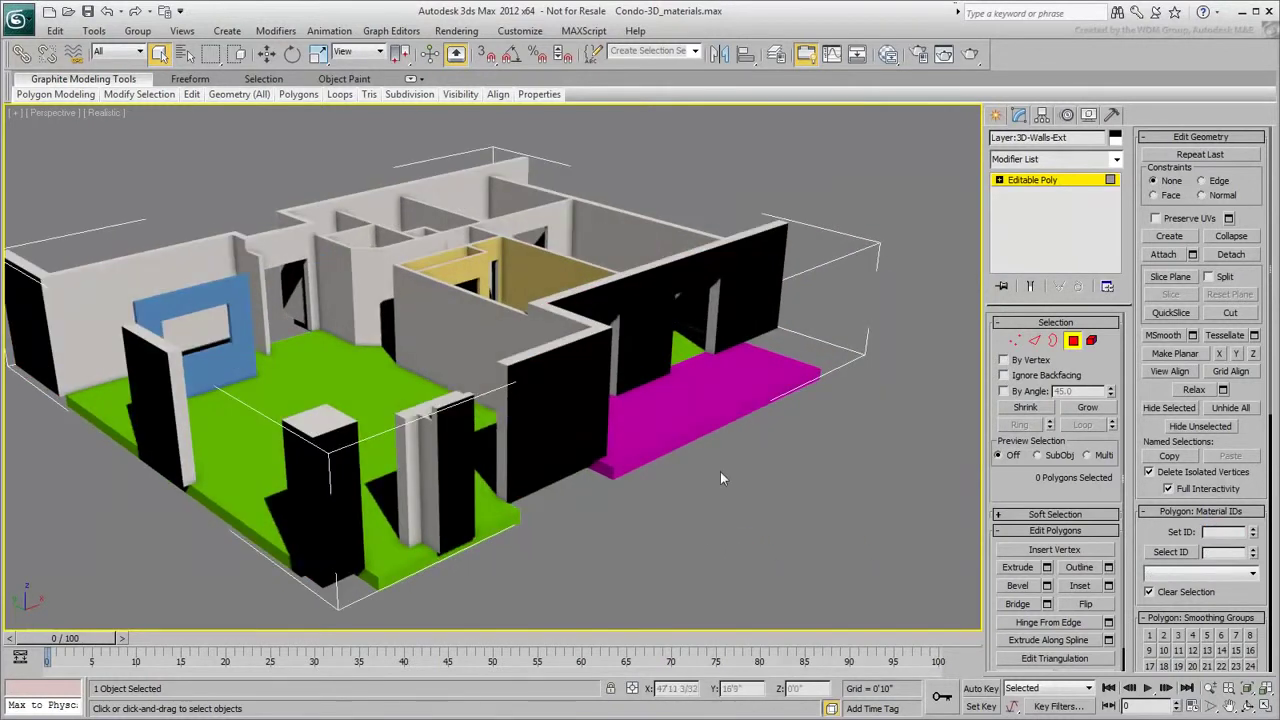
- Create a Standard material and load Brick_diff.jpg as the bitmap for its Diffuse Color
left_click(888, 54)
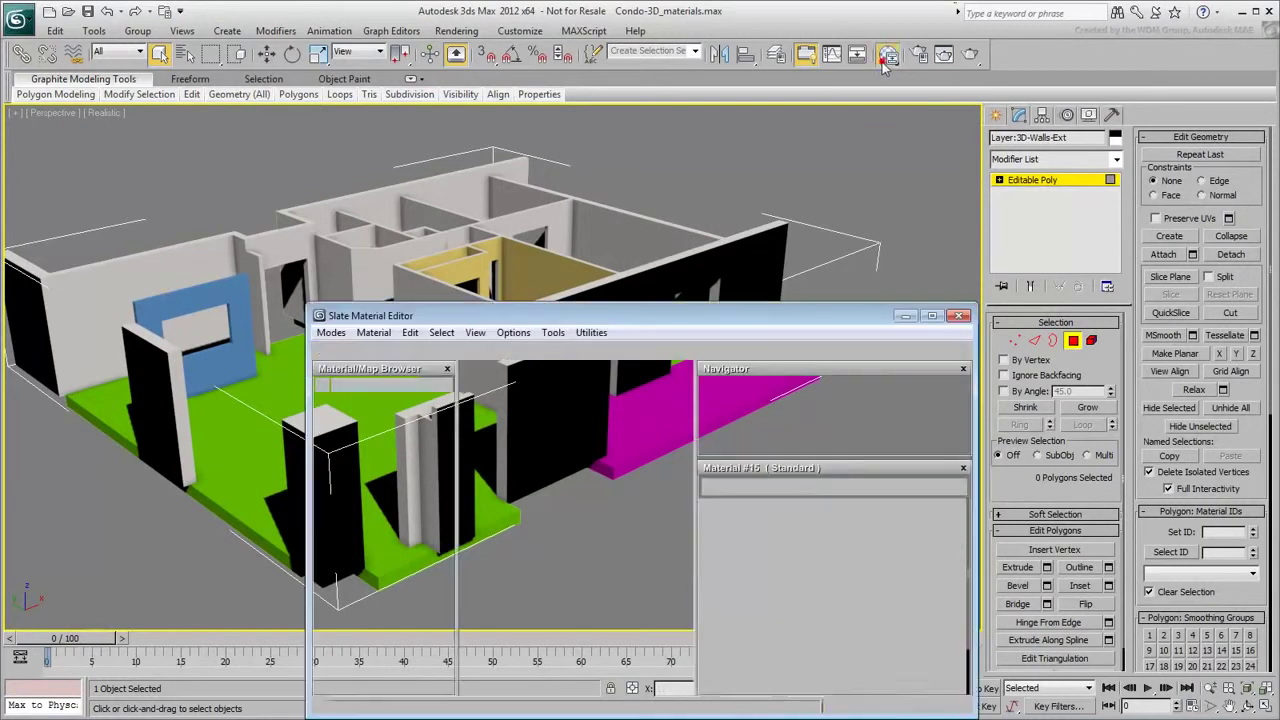
middle_click_drag(538, 677, 584, 623)
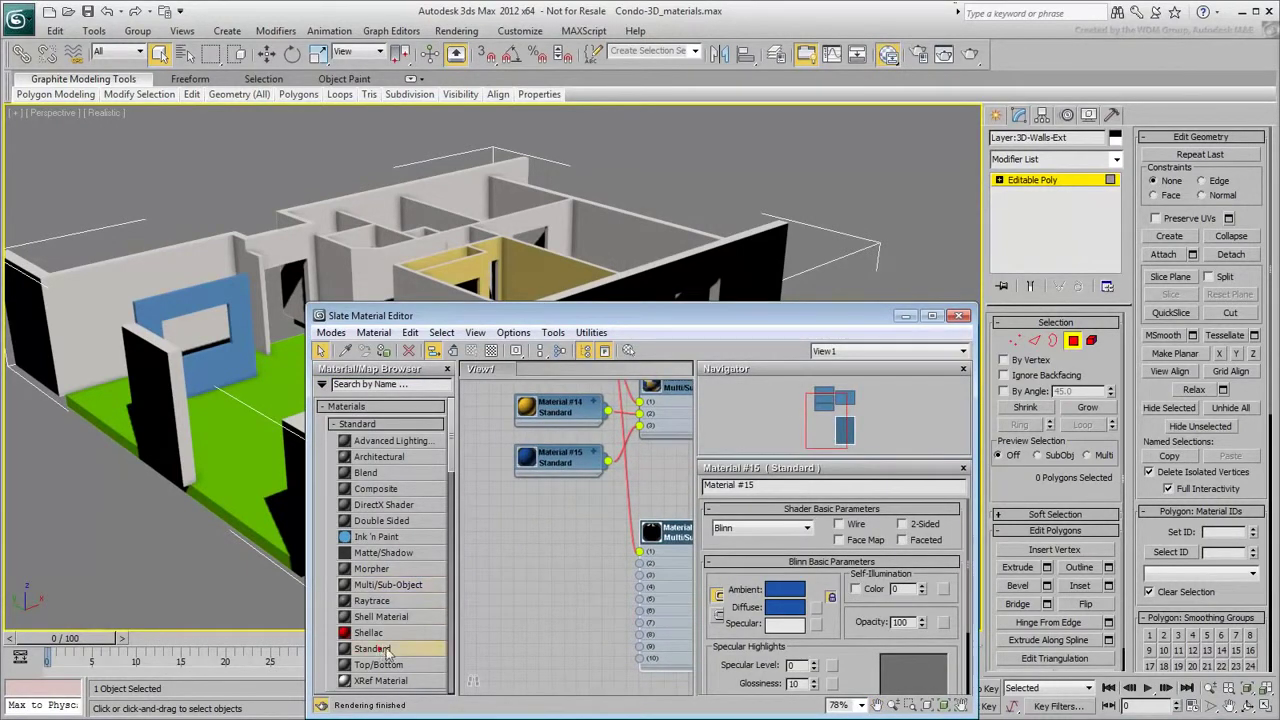
left_click_drag(565, 577, 498, 562)
left_click(528, 334)
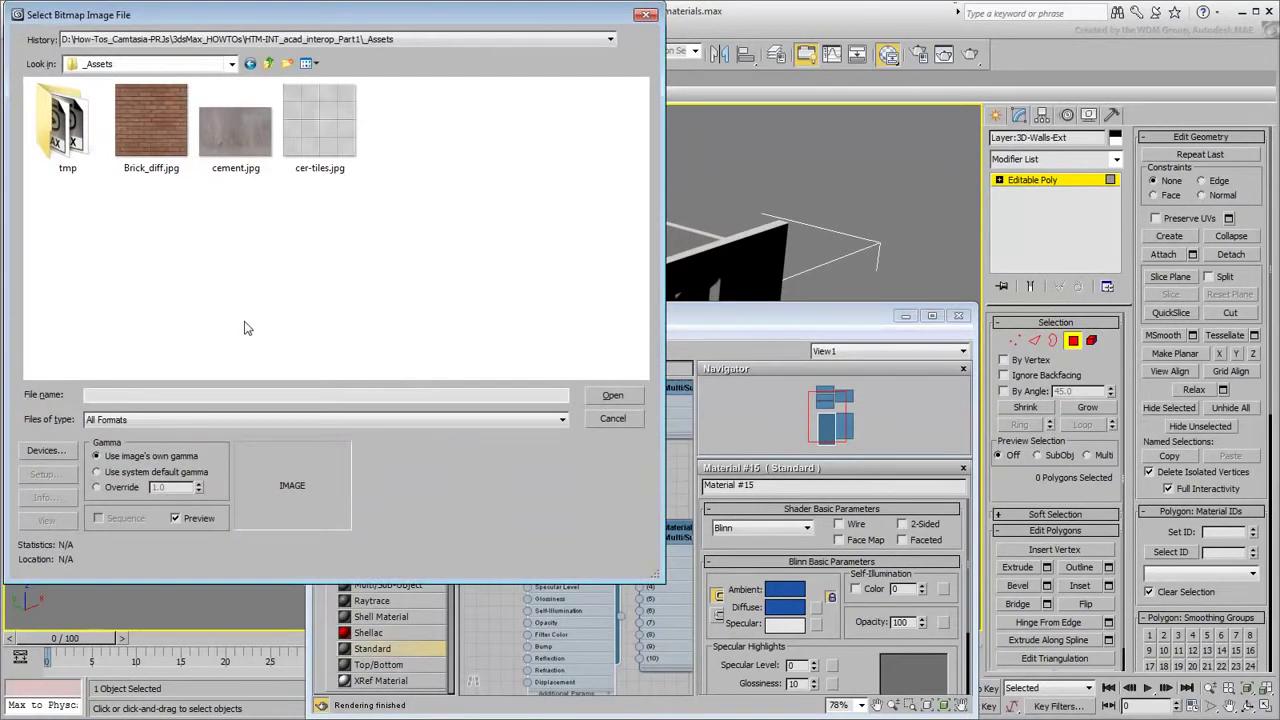
left_click(168, 176)
left_click(612, 396)
- Show the brick material's map in the viewport and connect the material to slot 2 of the exterior walls' Multi/Sub-Object material
left_click_drag(481, 560, 457, 552)
left_click_drag(576, 533, 548, 537)
left_click(472, 352)
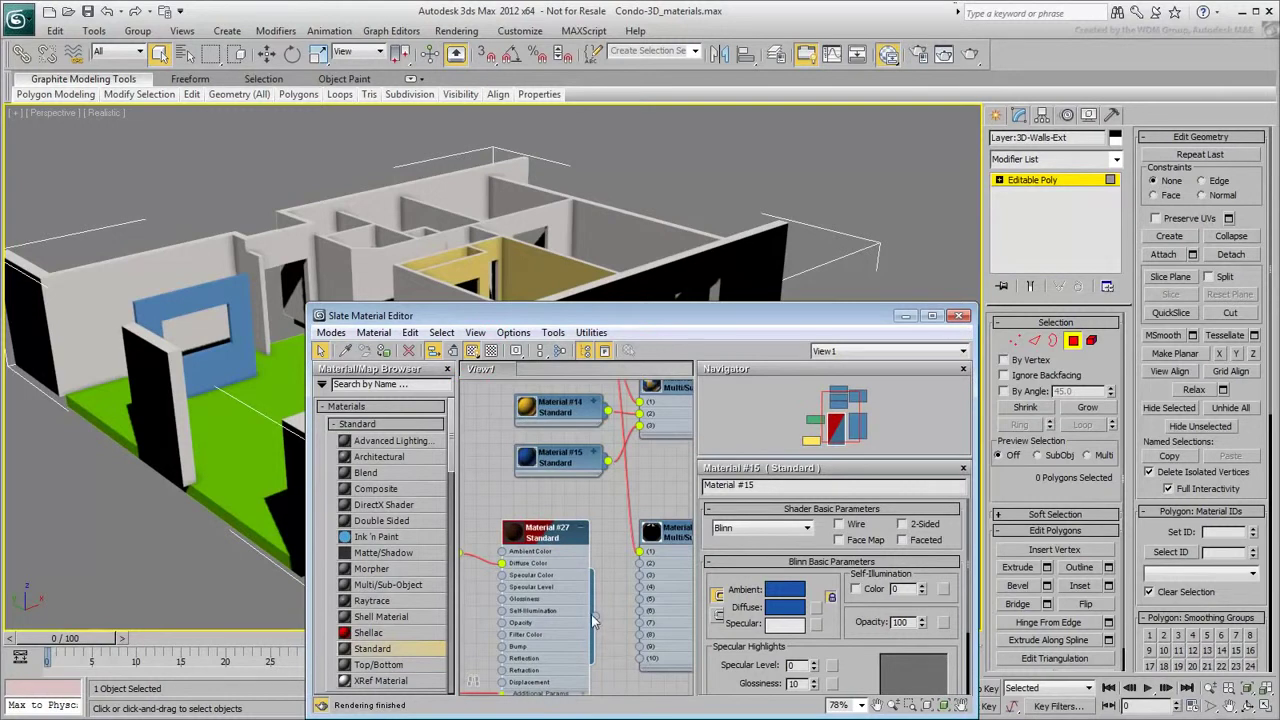
left_click_drag(607, 620, 640, 577)
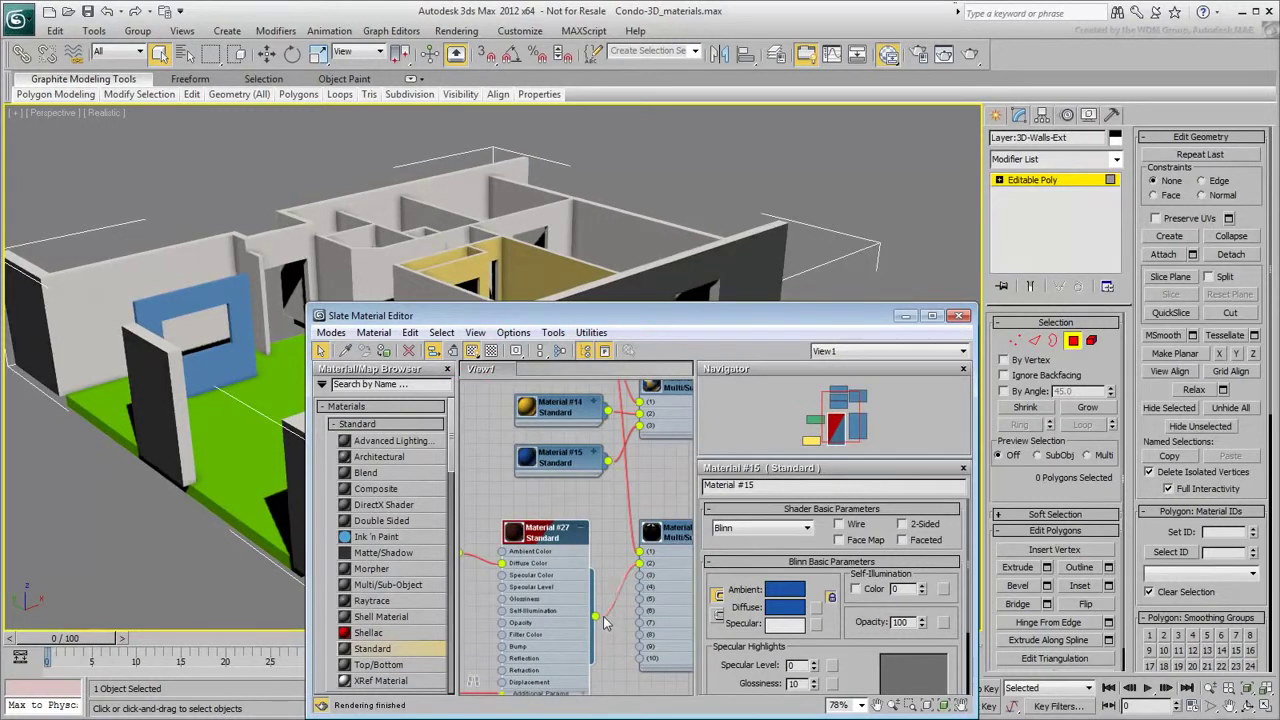
left_click(958, 316)
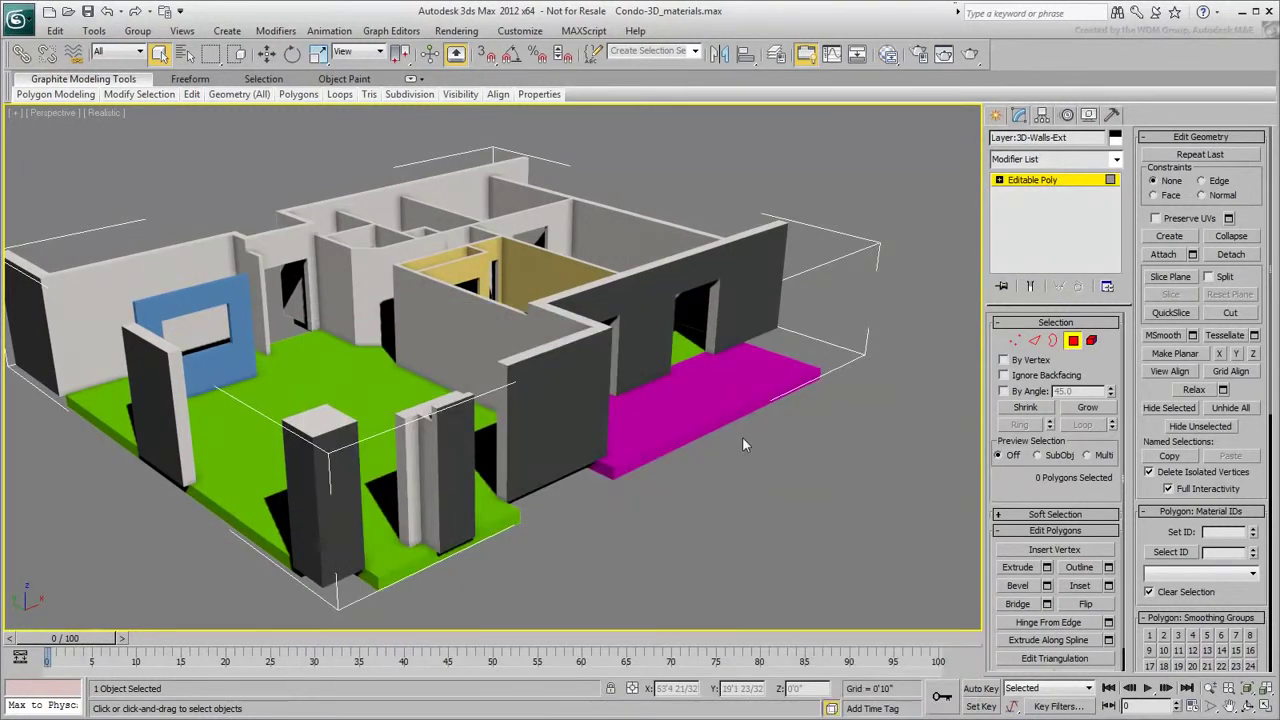
- Leave polygon editing and add a UVW Map modifier to the exterior walls
left_click(1075, 343)
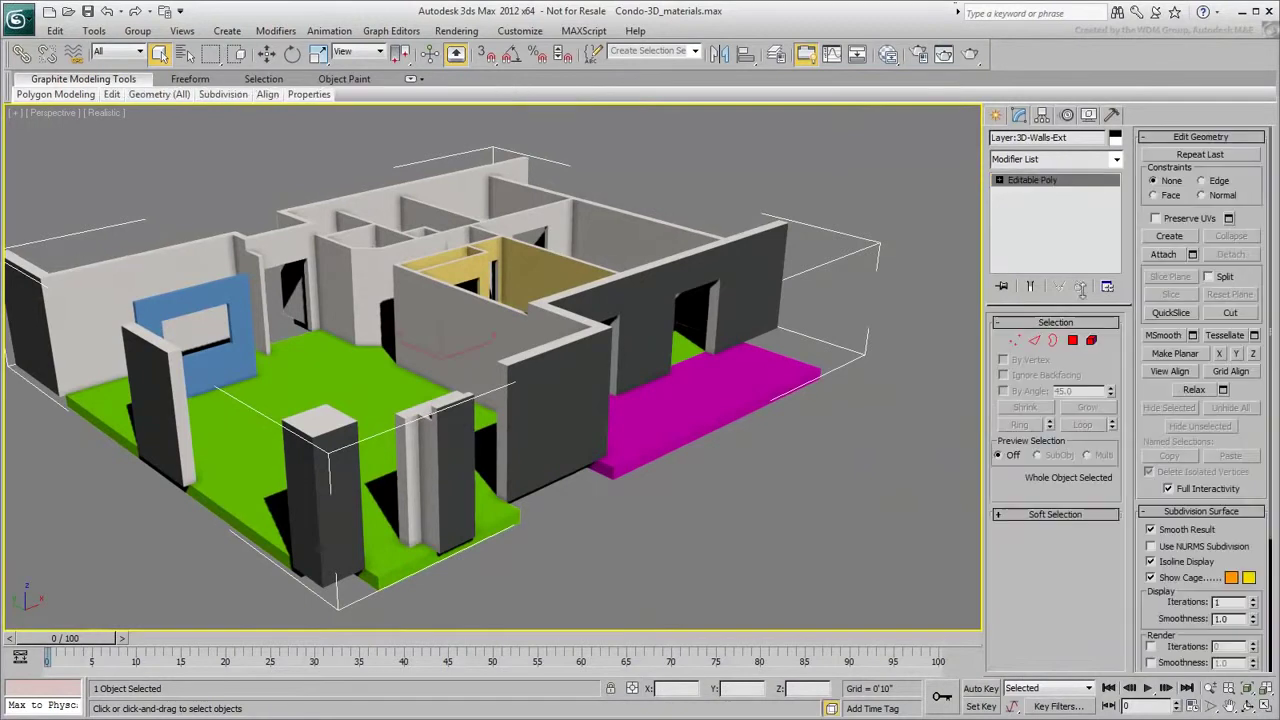
left_click(1074, 162)
left_click_drag(1122, 245, 1120, 645)
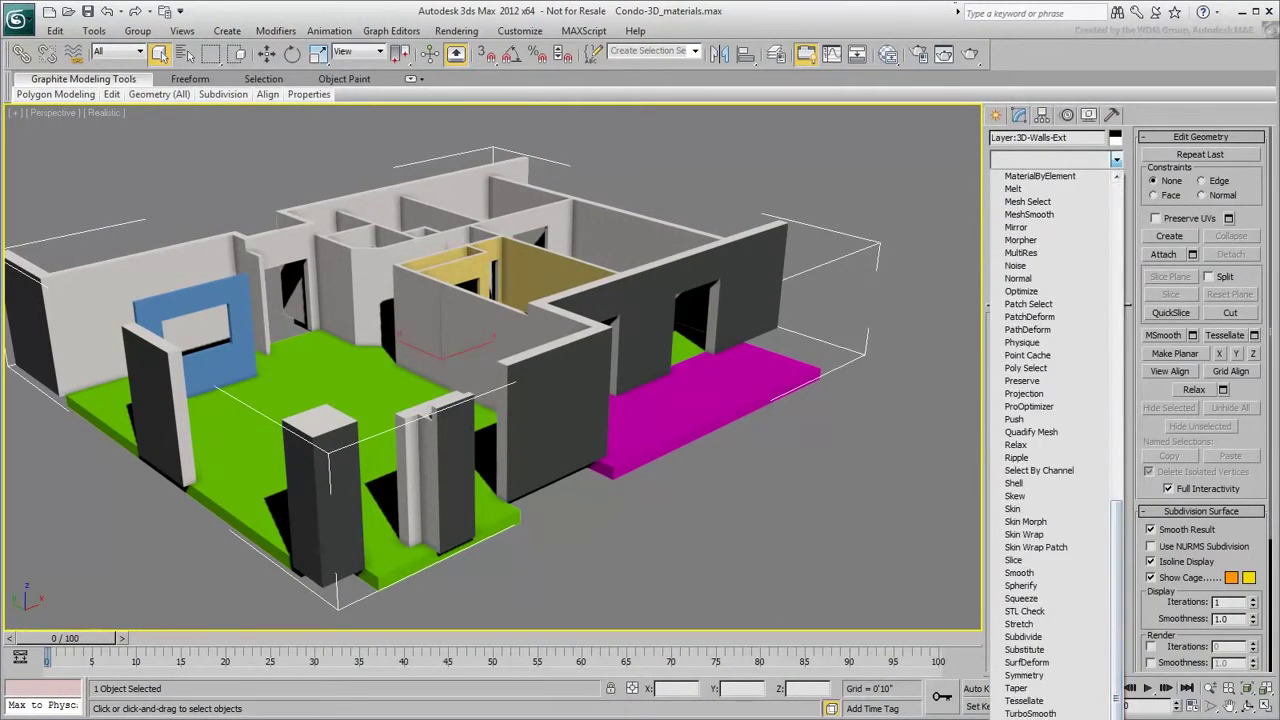
left_click(1029, 718)
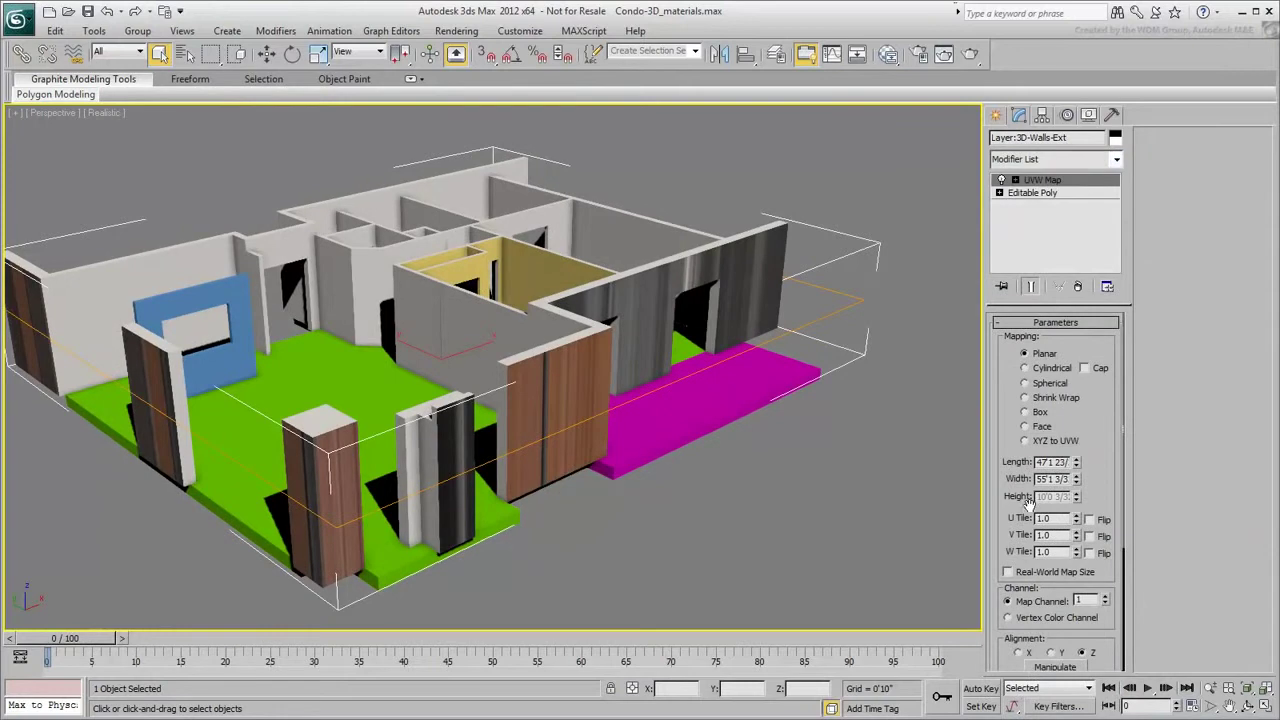
- Switch the exterior walls' UVW Map to Box mapping with length, width and height each set to 4'
left_click(1025, 412)
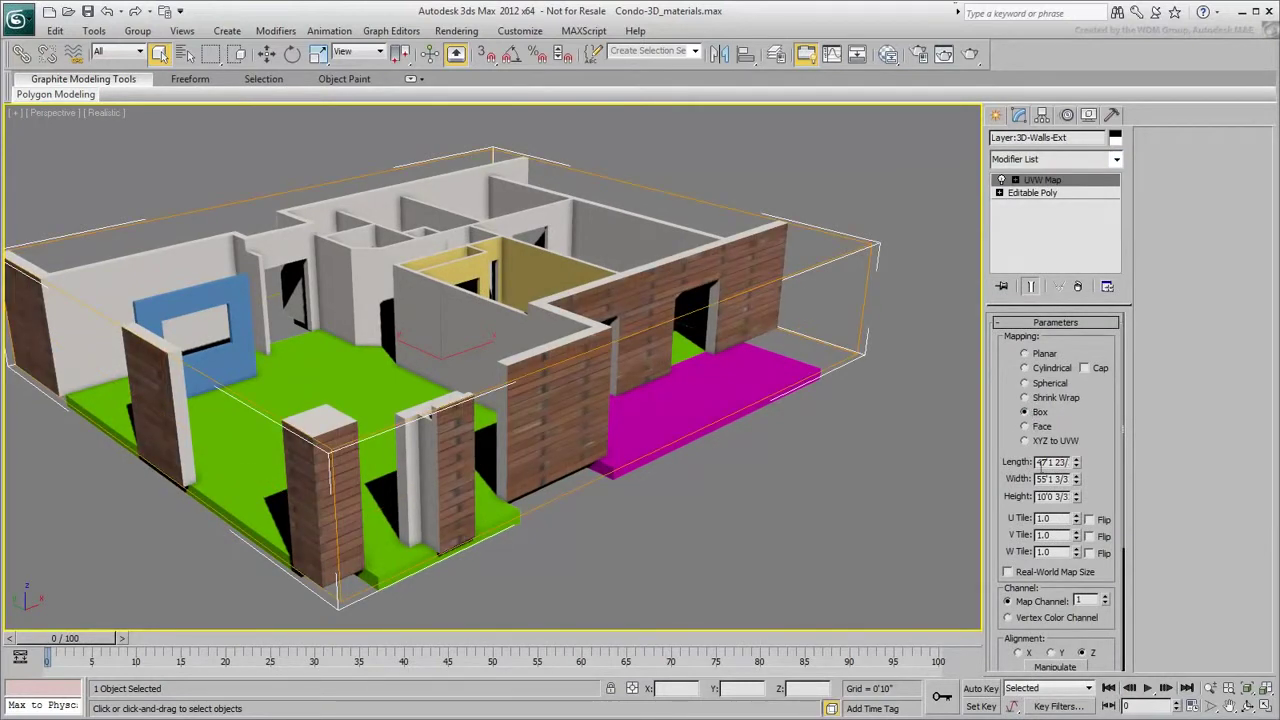
double_click(1038, 462)
type("4'")
key("Tab")
type("4'")
key("Tab")
type("4'")
key("Return")
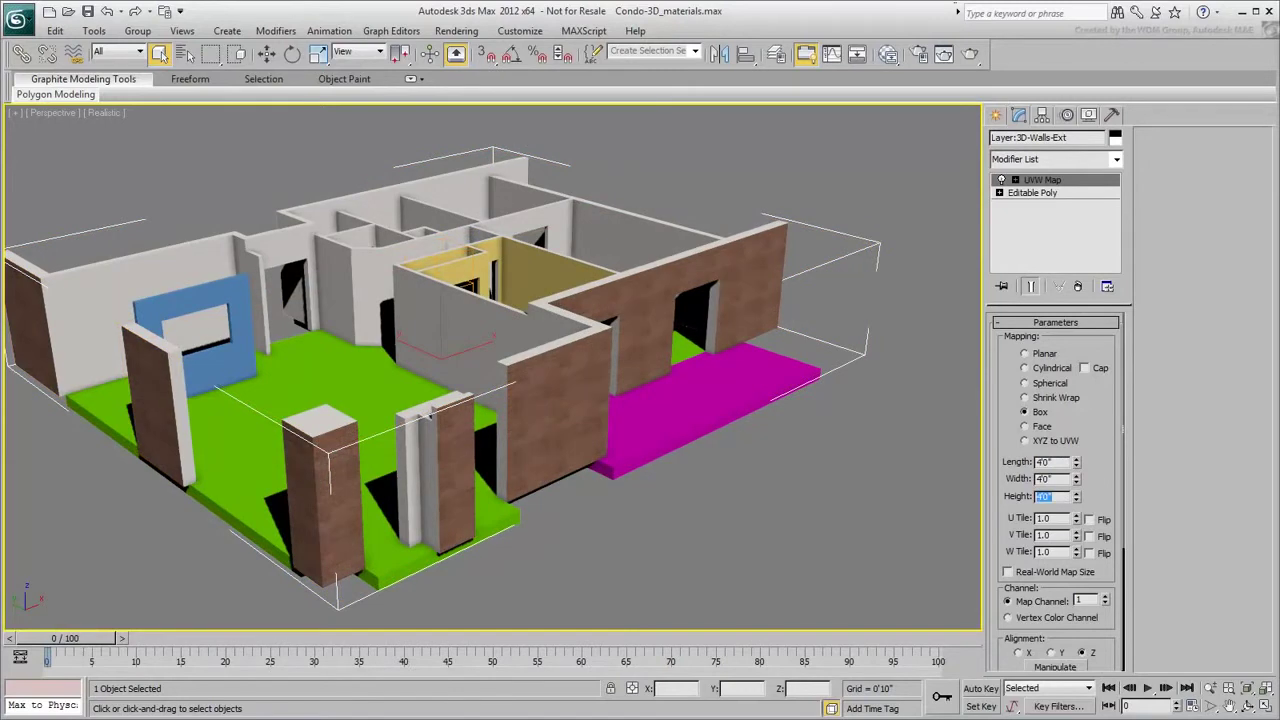
- Select the exterior walls' inner polygon between the two room windows and inspect in wireframe how it spans the partition
mouse_move(597, 358)
middle_mouse_down("alt")
mouse_move(608, 380)
mouse_move(600, 343)
middle_mouse_up("alt")
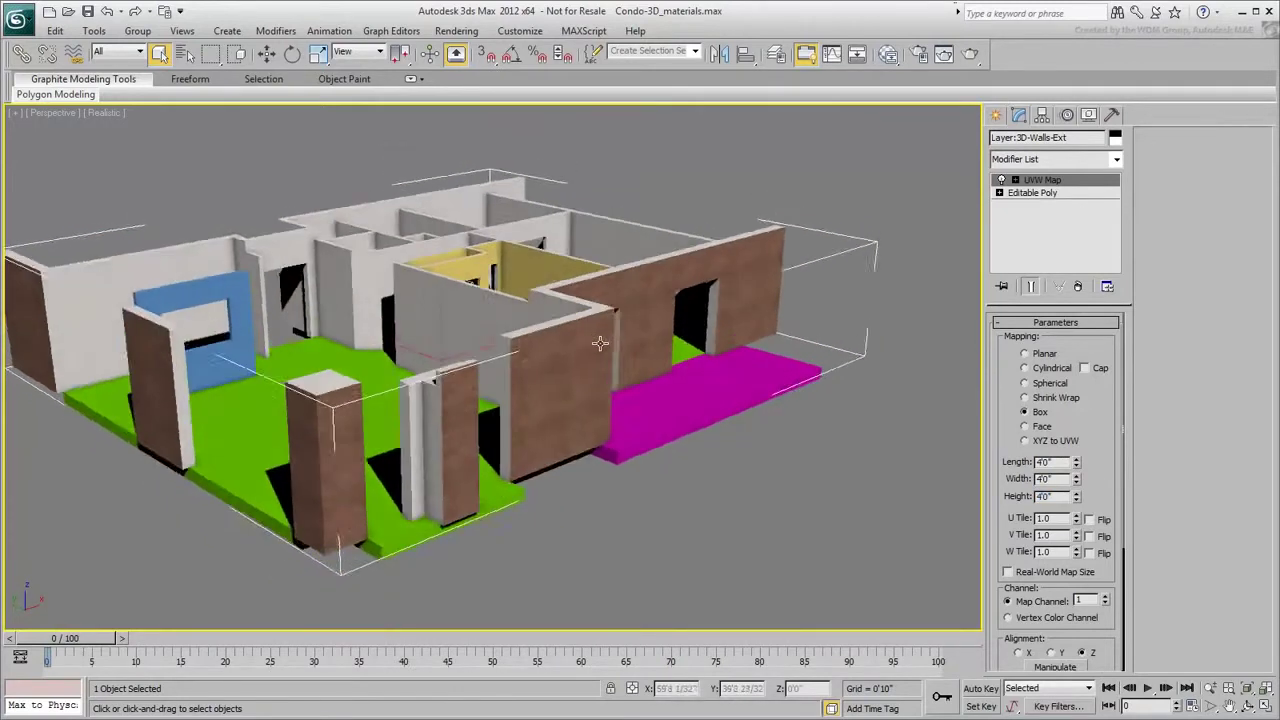
scroll(600, 343, "up", 6)
middle_click_drag(575, 443, 546, 443, "alt")
middle_click_drag(434, 430, 706, 409)
scroll(706, 409, "down", 4)
mouse_move(682, 455)
middle_mouse_down("alt")
mouse_move(694, 457)
mouse_move(580, 446)
mouse_move(521, 253)
mouse_move(626, 474)
mouse_move(690, 440)
middle_mouse_up("alt")
scroll(634, 462, "up", 4)
left_click(999, 192)
left_click(1031, 244)
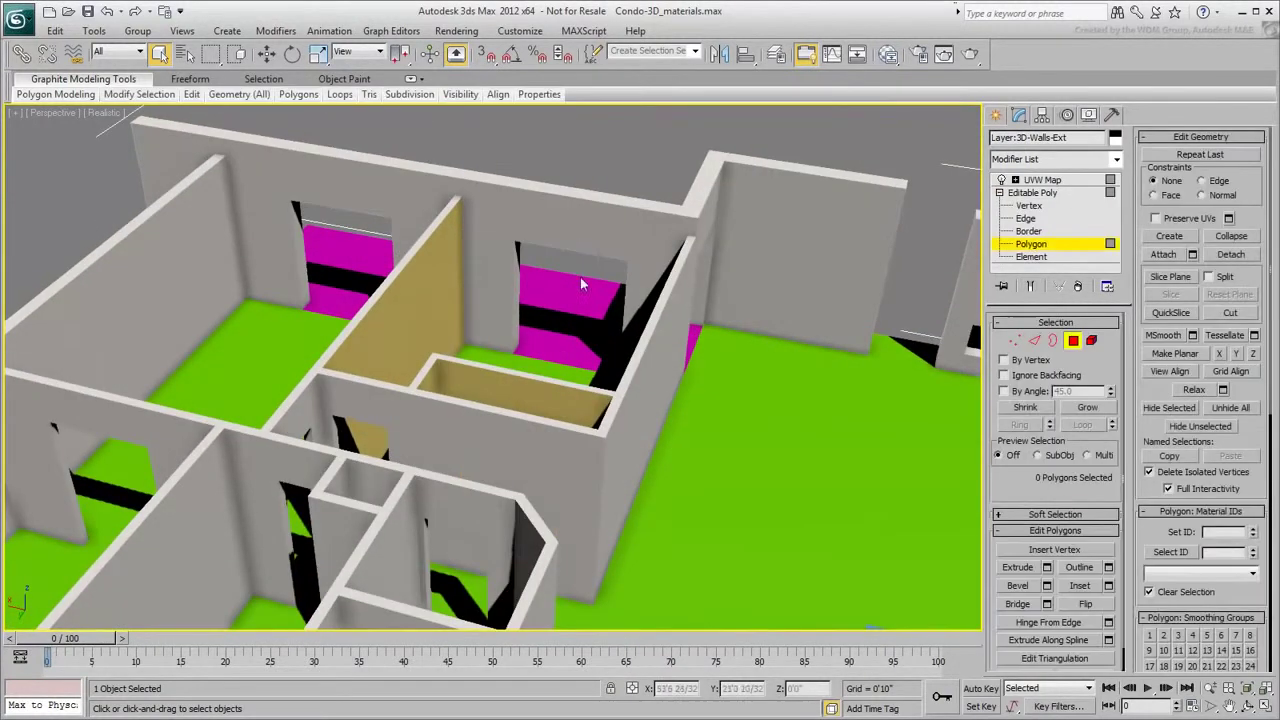
left_click(490, 246)
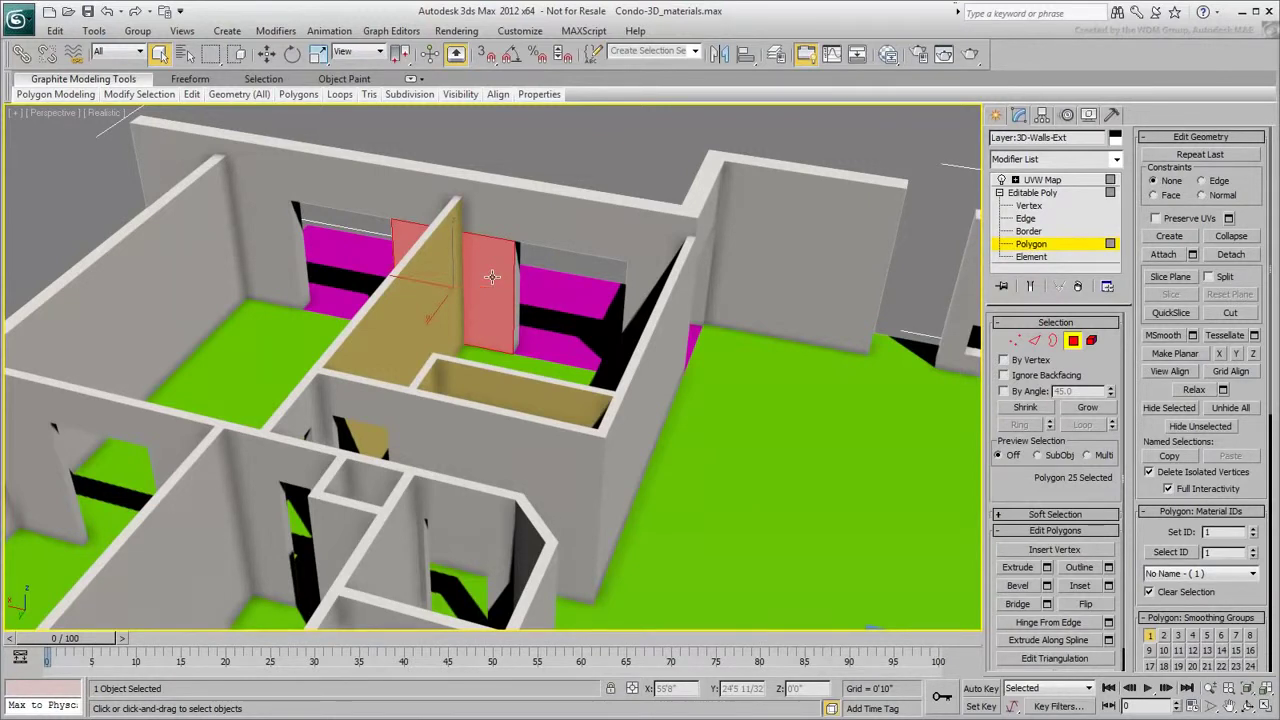
key("F3")
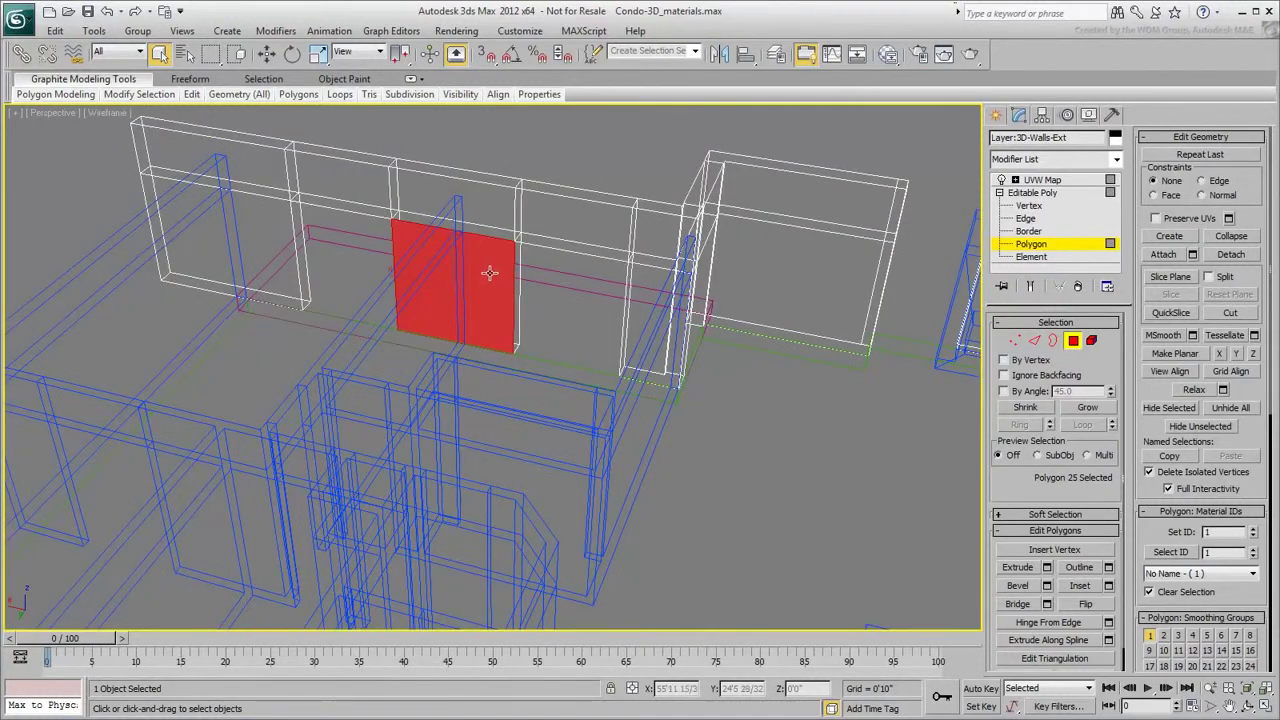
middle_click_drag(491, 275, 565, 319)
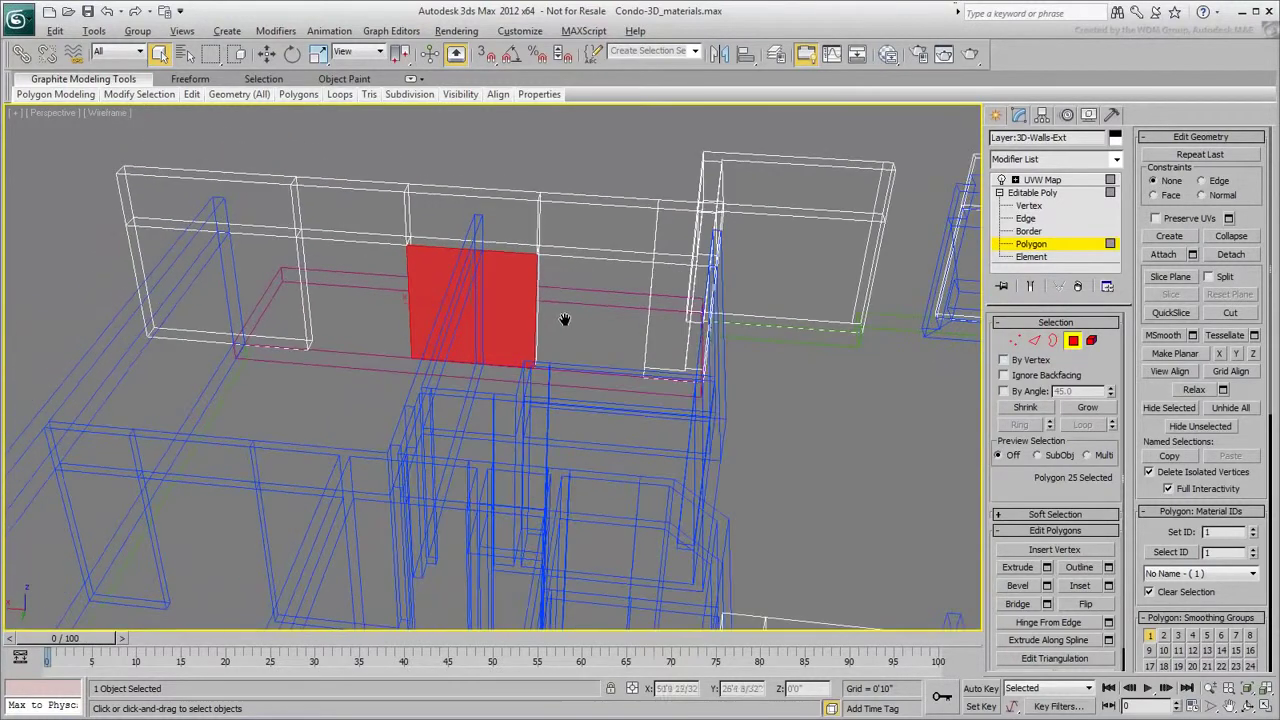
- Connect the horizontal edges between the two windows with one segment, sliding it by 13 to line up with the partition
left_click(1034, 340)
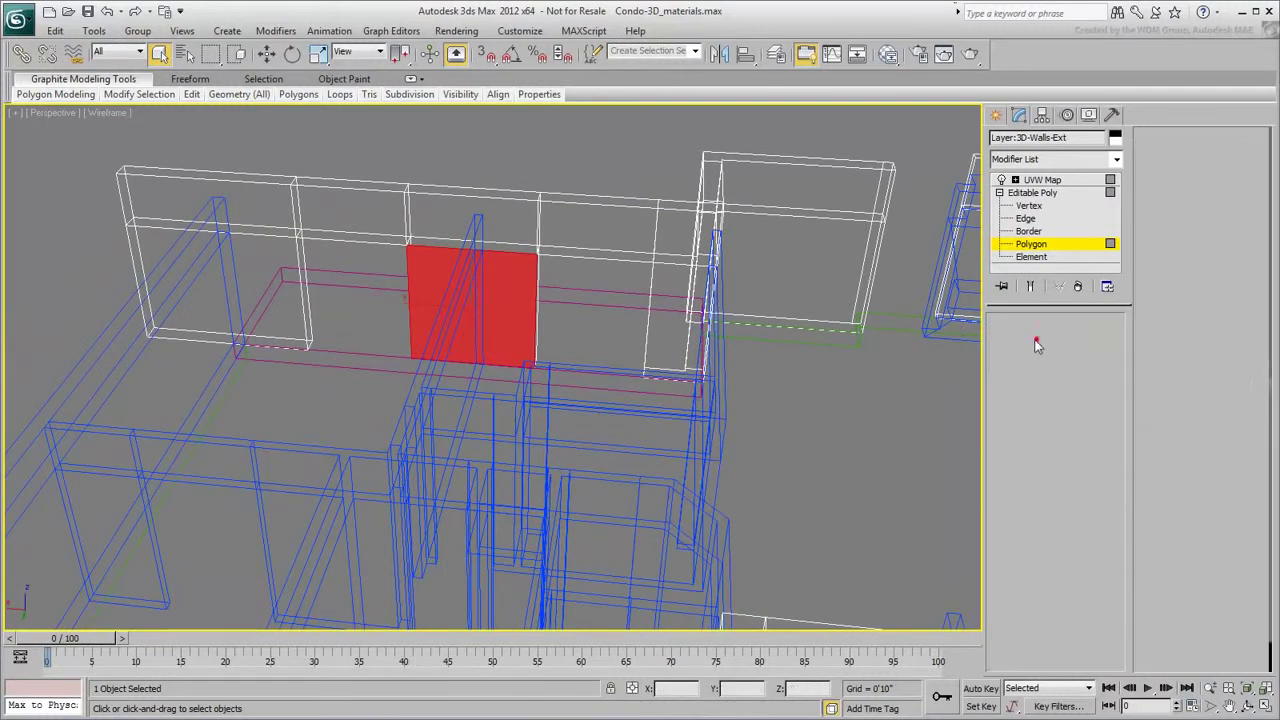
left_click_drag(500, 158, 461, 407)
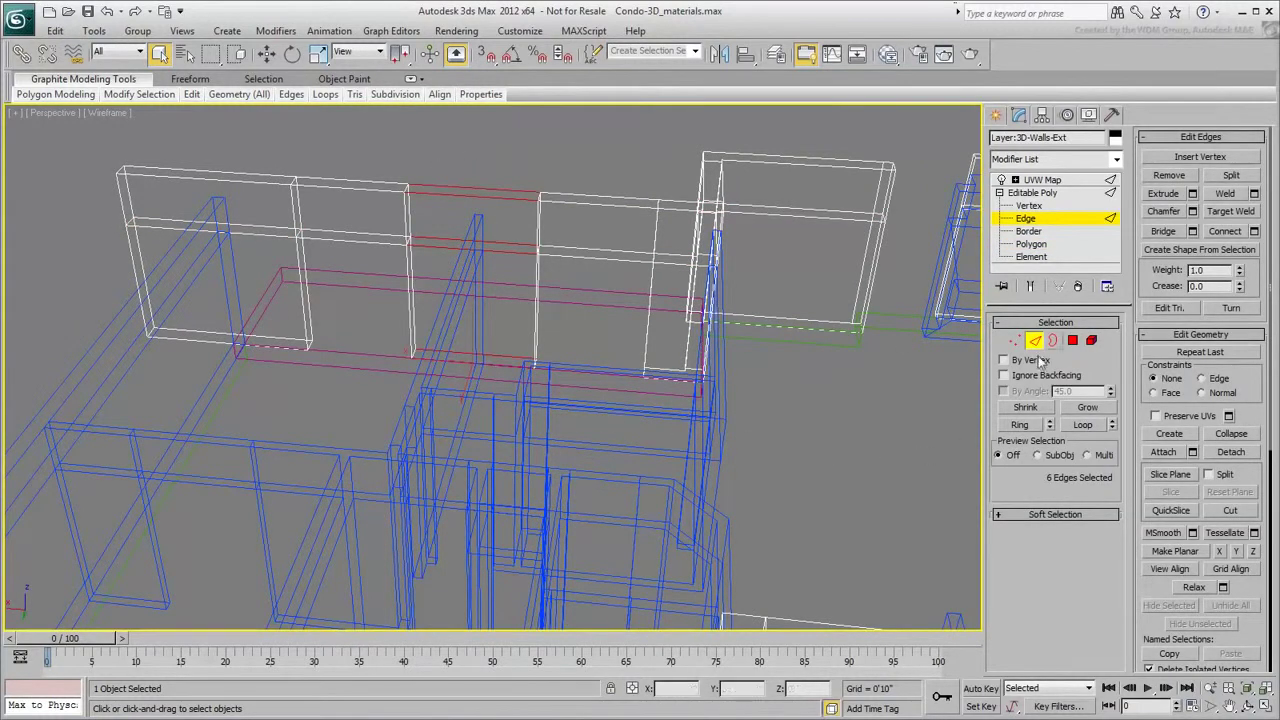
left_click(1254, 232)
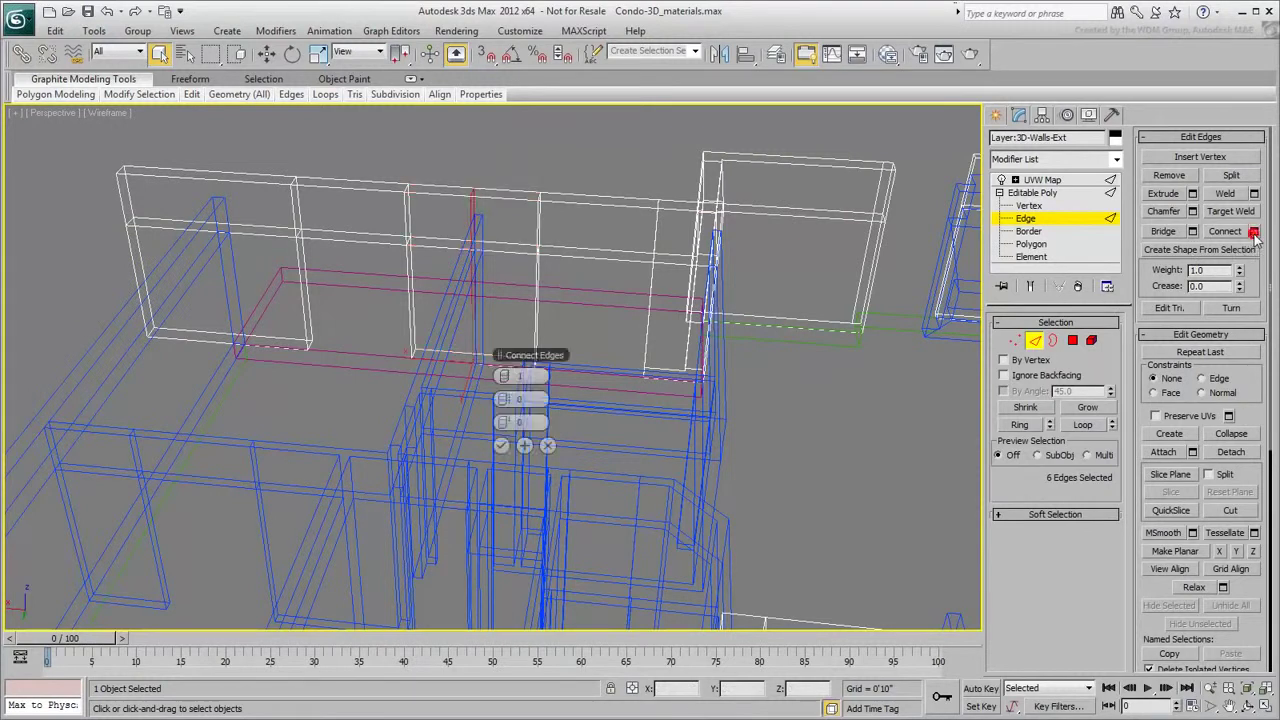
mouse_move(713, 368)
middle_mouse_down("alt")
mouse_move(743, 363)
mouse_move(733, 368)
middle_mouse_up("alt")
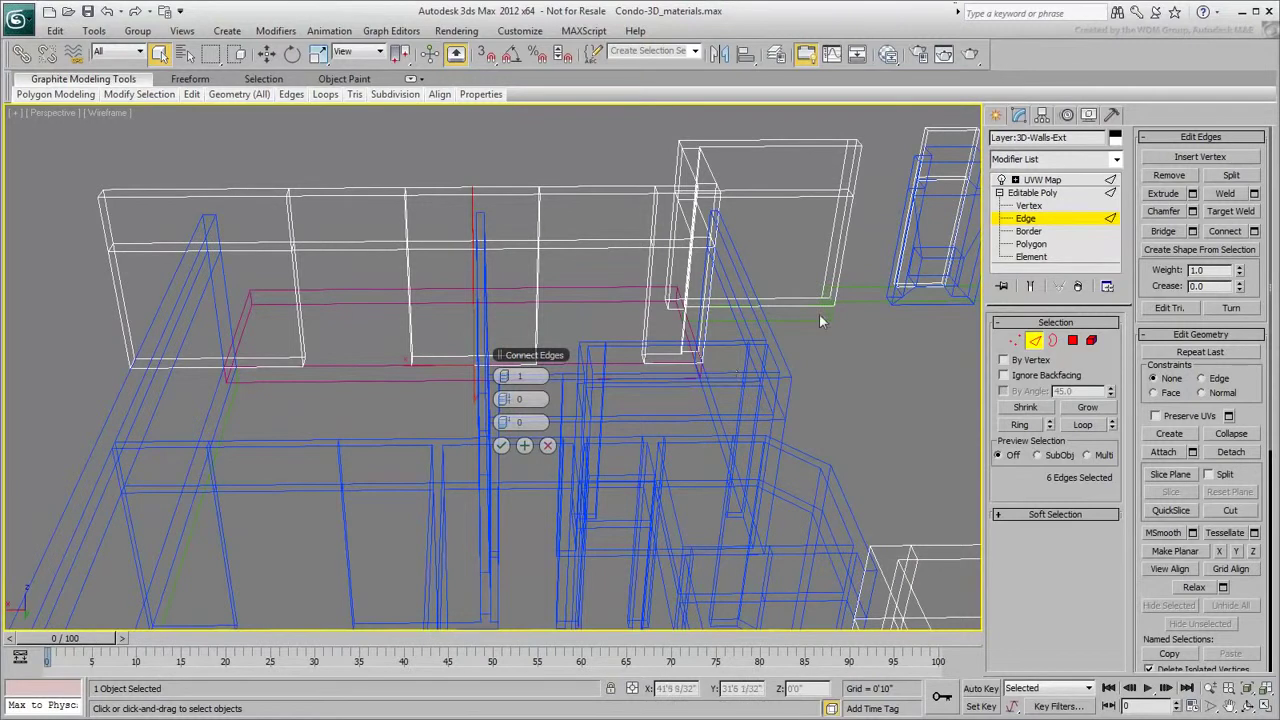
mouse_move(520, 422)
left_mouse_down()
mouse_move(557, 422)
mouse_move(542, 422)
left_mouse_up()
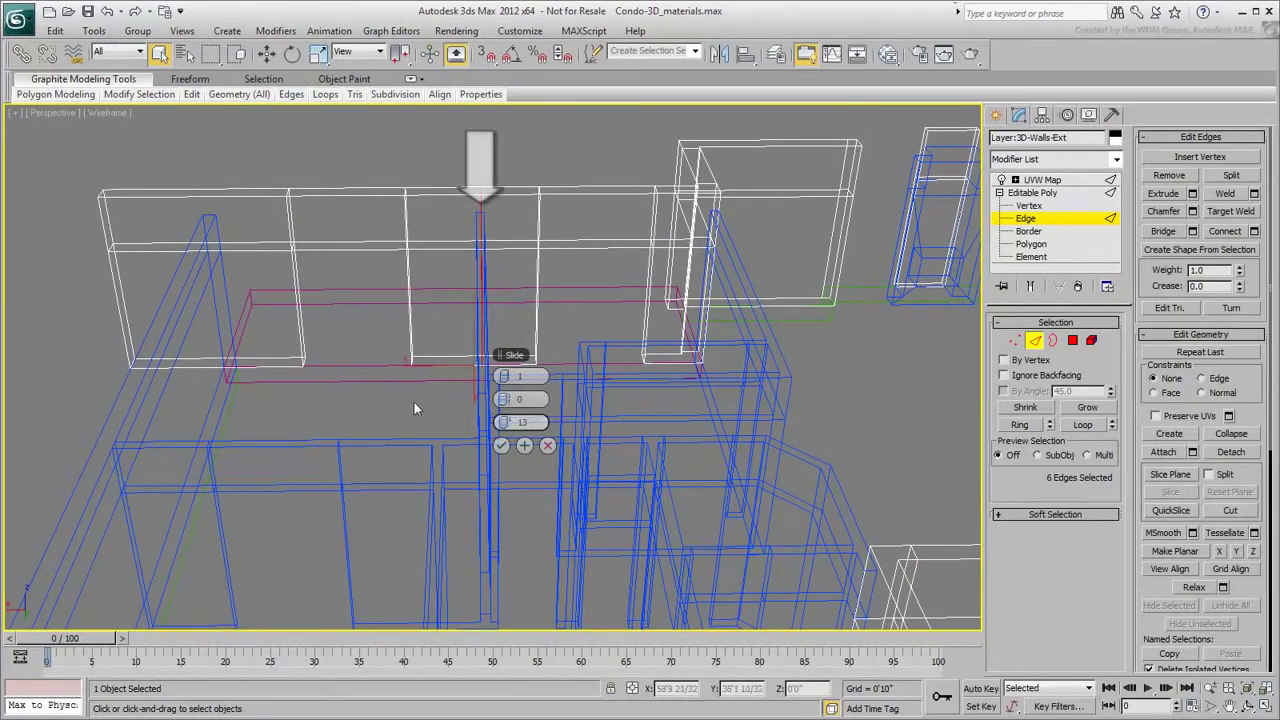
middle_click_drag(409, 412, 430, 409, "alt")
key("F3")
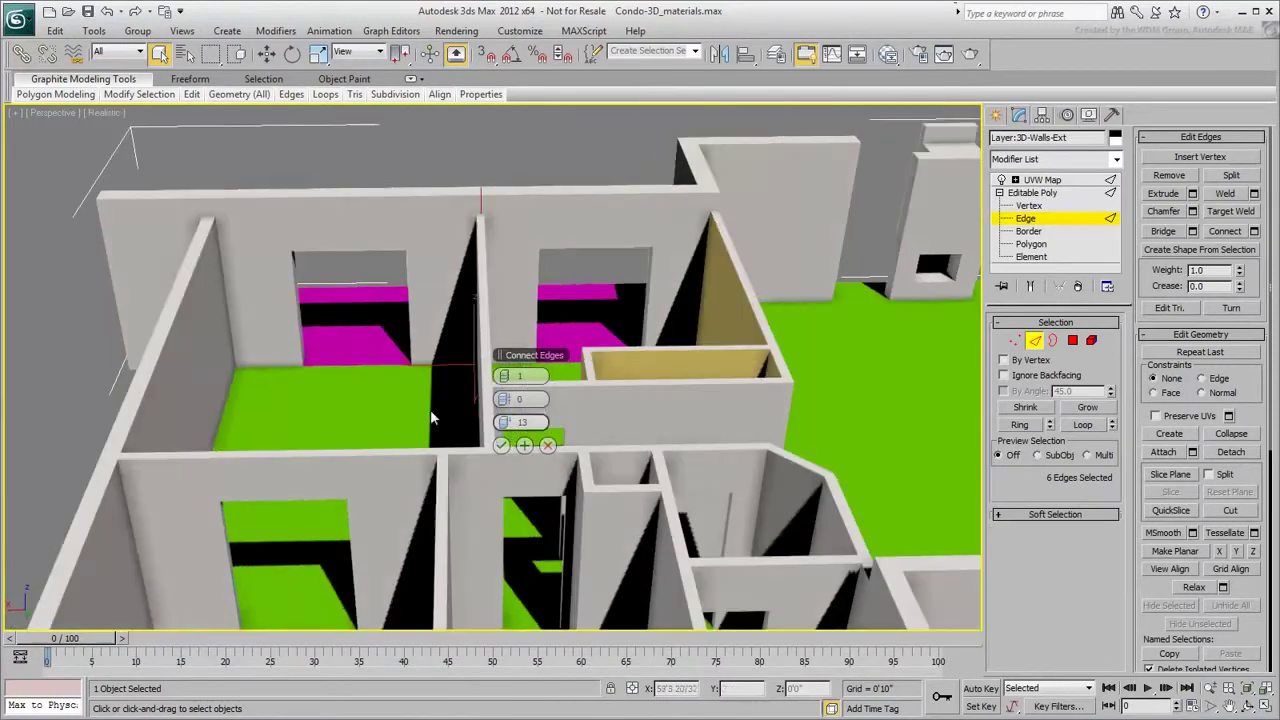
left_click(500, 446)
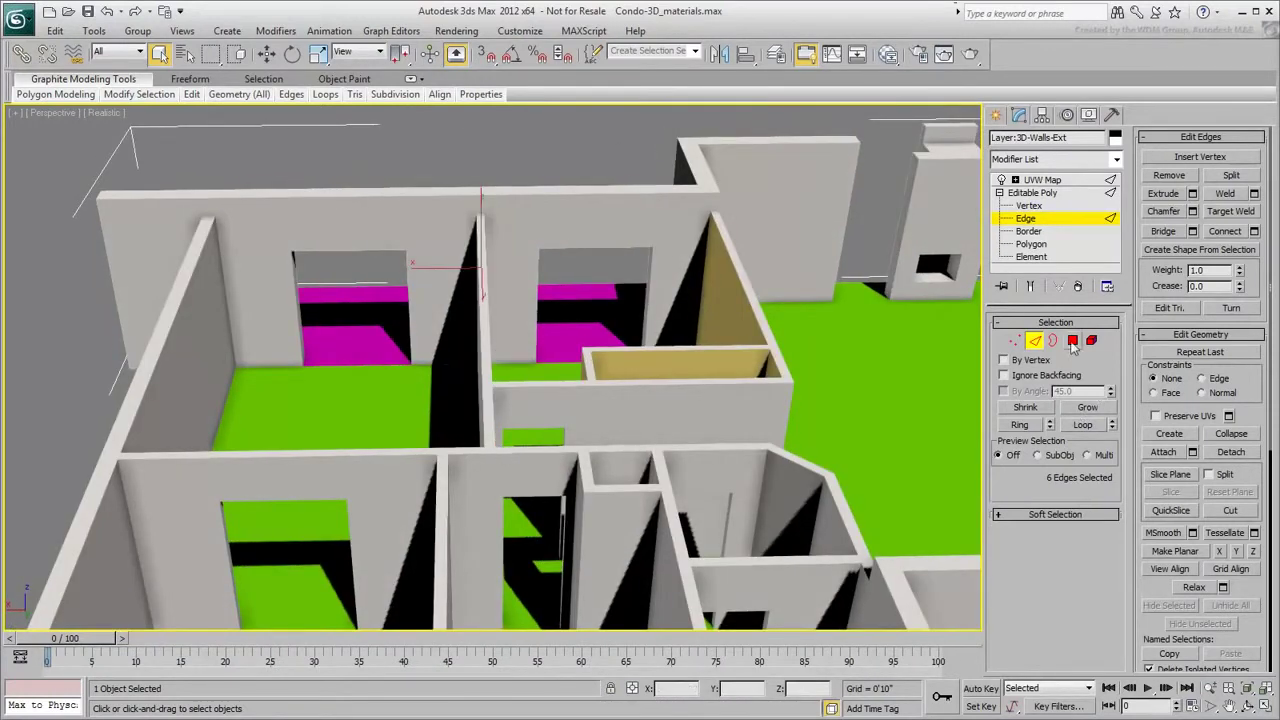
- Assign material ID 3 to the five inner polygons around the yellow room's window and clear the selection
left_click(1073, 341)
left_click(455, 280)
middle_click_drag(655, 396, 513, 245, "alt")
left_click(512, 277, "ctrl")
left_click(561, 249, "ctrl")
left_click(666, 264, "ctrl")
left_click(660, 306, "ctrl")
mouse_move(630, 340)
middle_mouse_down("alt")
mouse_move(588, 340)
mouse_move(645, 352)
middle_mouse_up("alt")
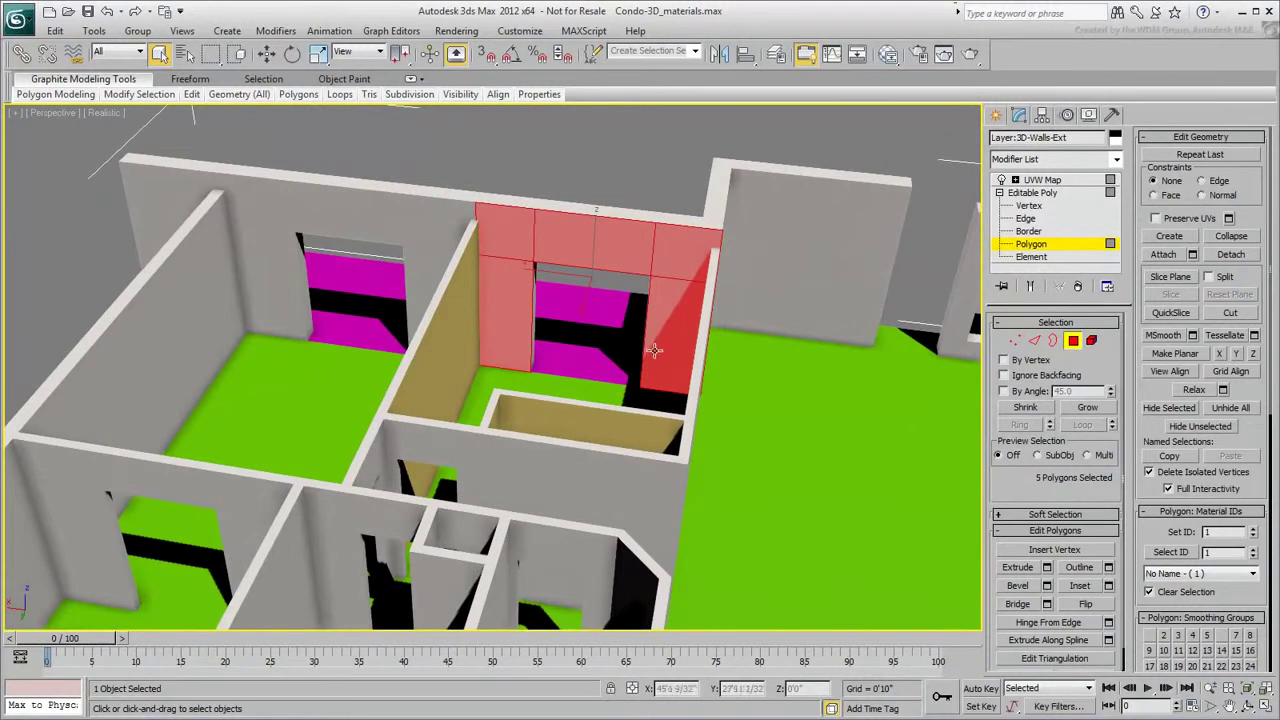
double_click(1227, 532)
type("3")
key("Return")
left_click(843, 455)
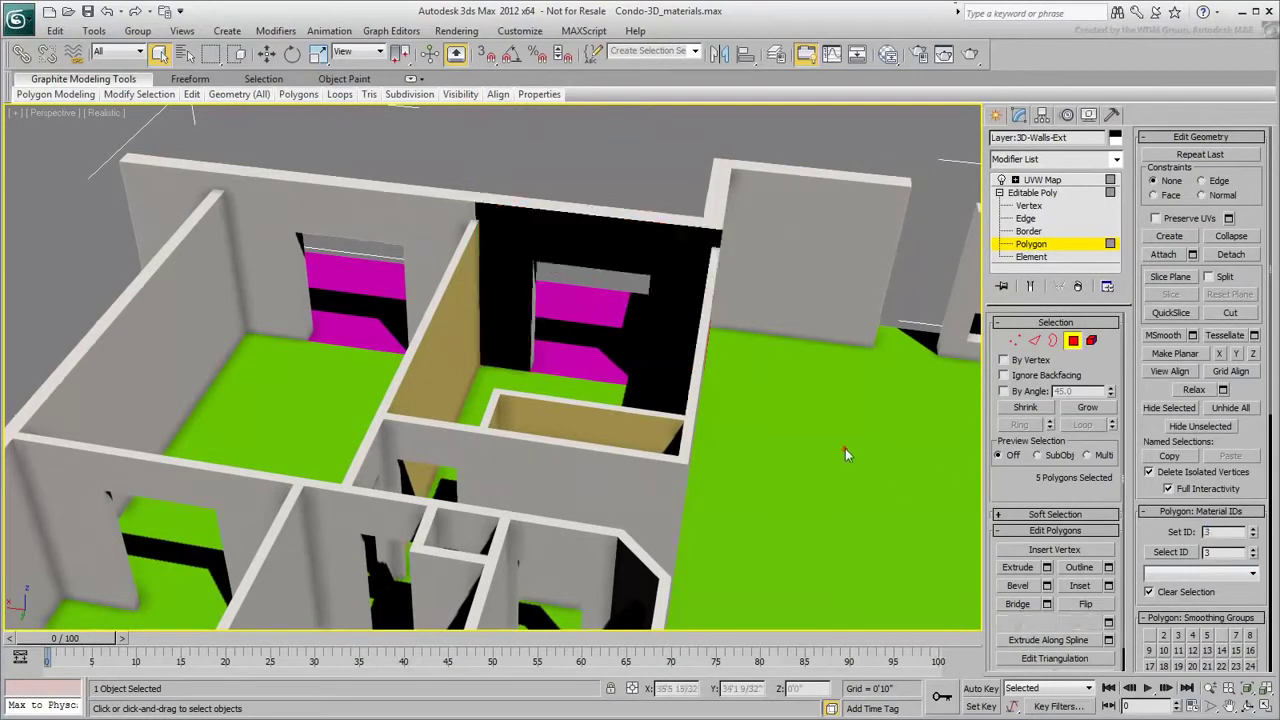
- Leave polygon editing and return to the exterior walls' UVW Map modifier
middle_click_drag(865, 437, 818, 446, "alt")
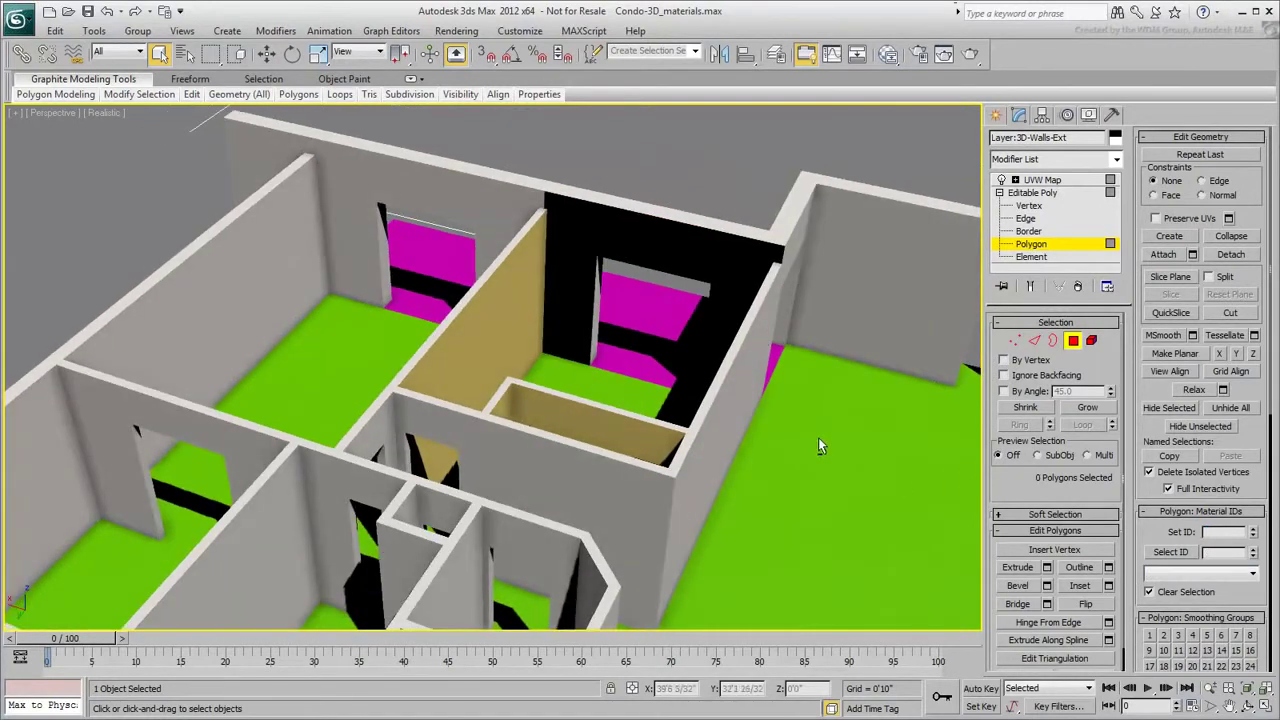
left_click(1073, 341)
left_click(1042, 180)
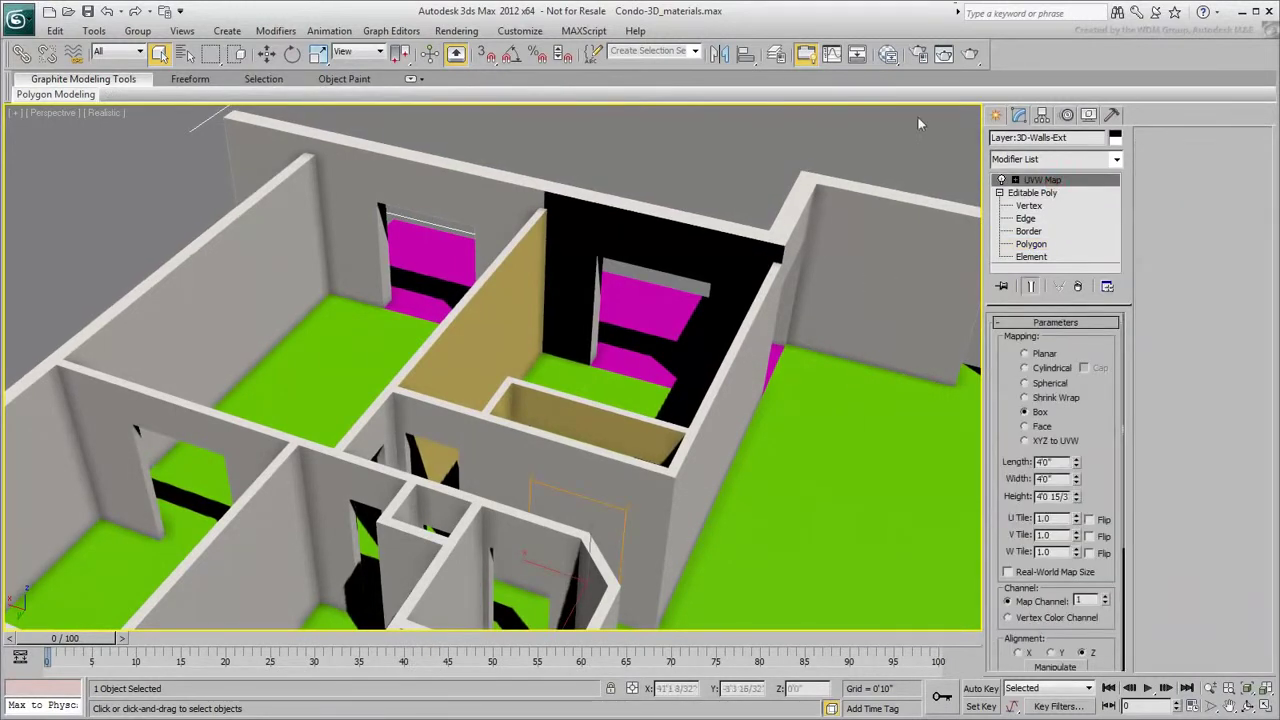
- Connect the yellow material to slot 3 of the exterior walls' Multi/Sub-Object material and collapse the brick material node
left_click(896, 62)
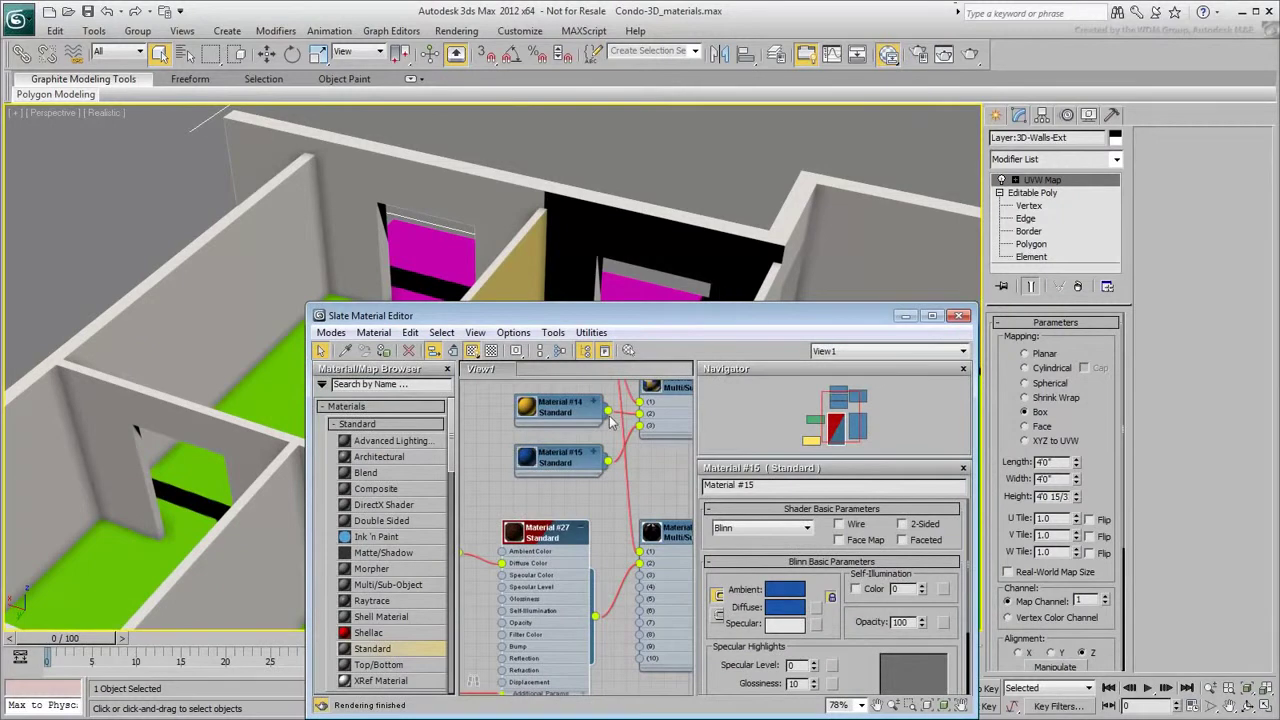
left_click_drag(605, 435, 645, 585)
left_click(579, 531)
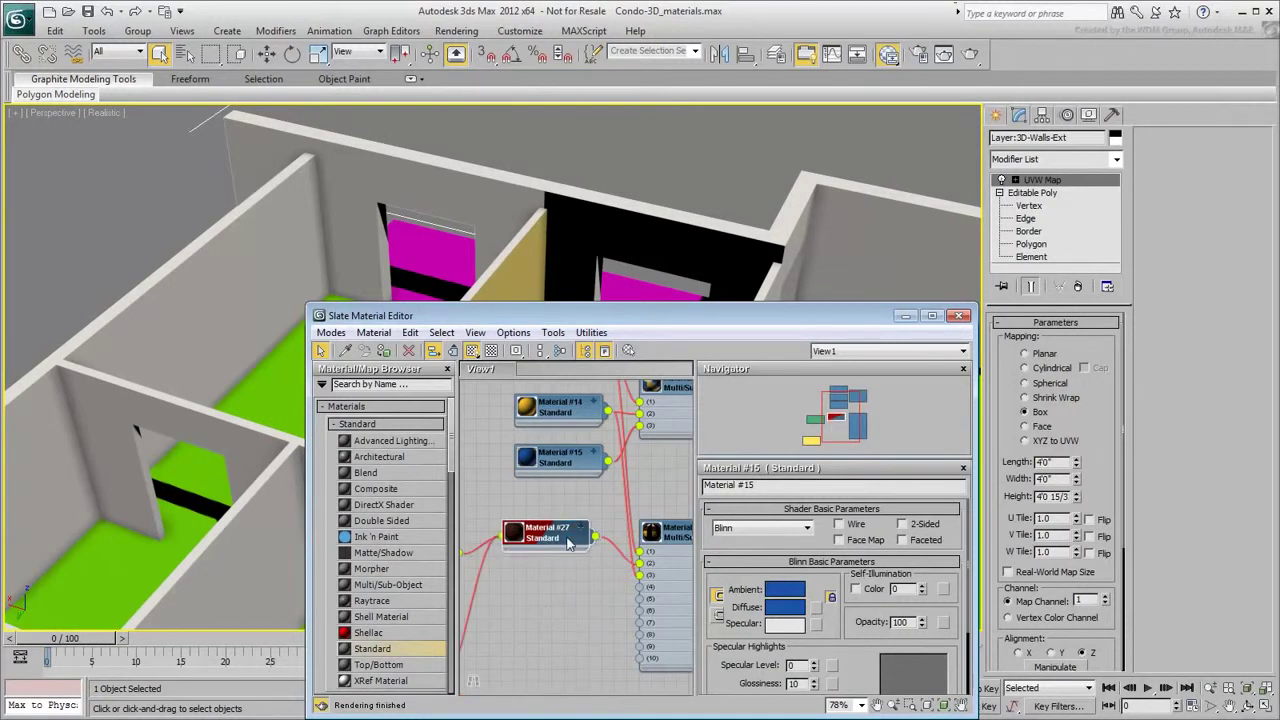
mouse_move(731, 204)
middle_mouse_down()
mouse_move(718, 190)
mouse_move(731, 203)
middle_mouse_up()
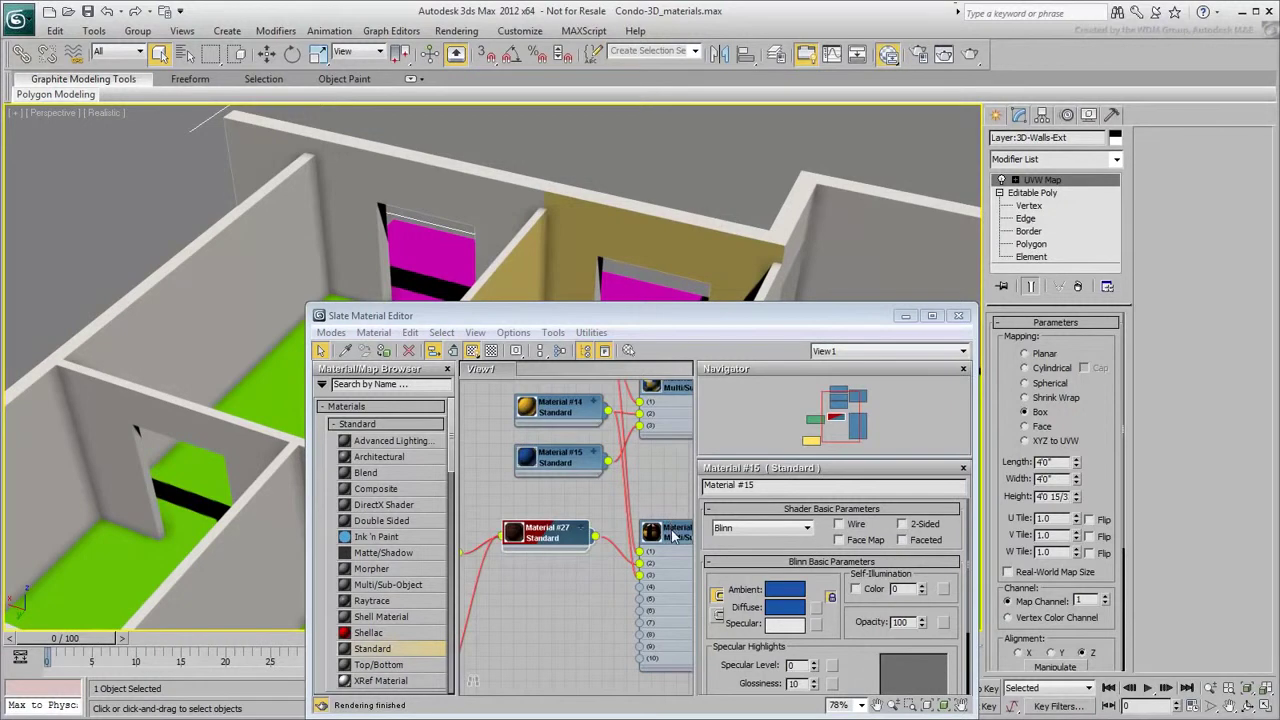
- Reduce the exterior walls' Multi/Sub-Object material to 3 sub-materials
double_click(674, 537)
left_click(780, 531)
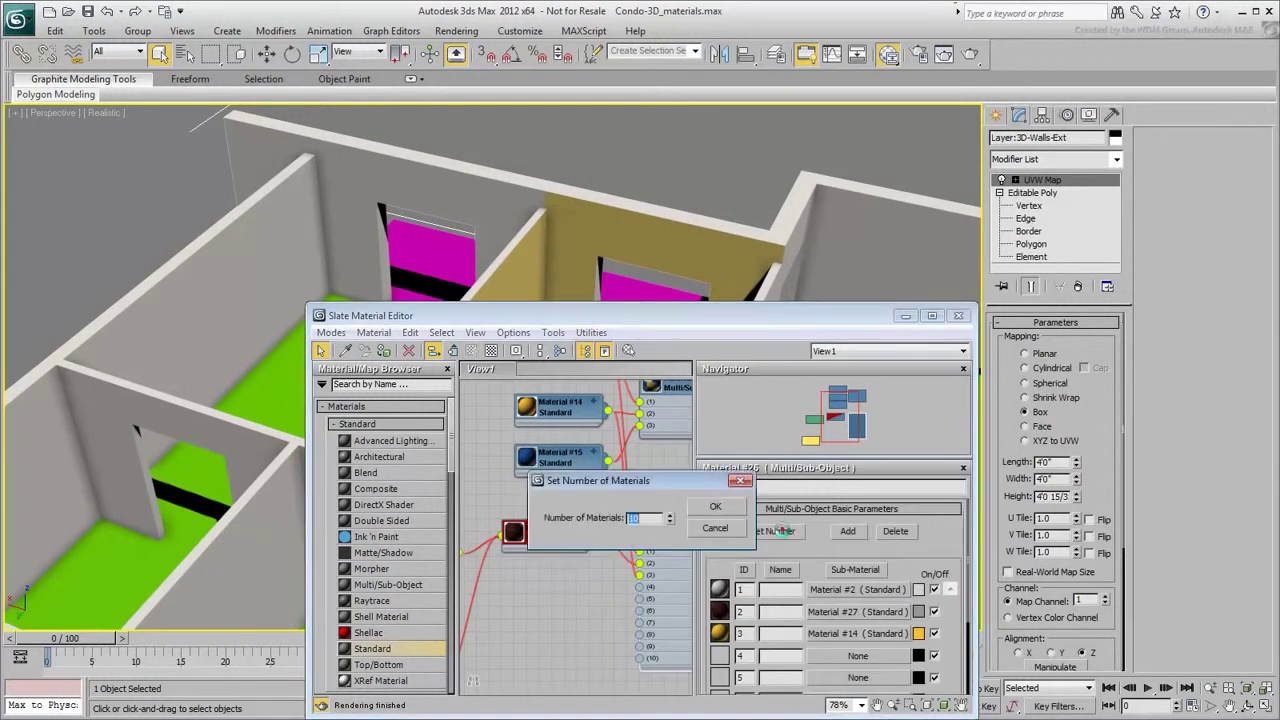
left_click(716, 507)
- Move the brick bitmap and its controller node closer to the brick material to tidy the node layout
scroll(550, 598, "down", 2)
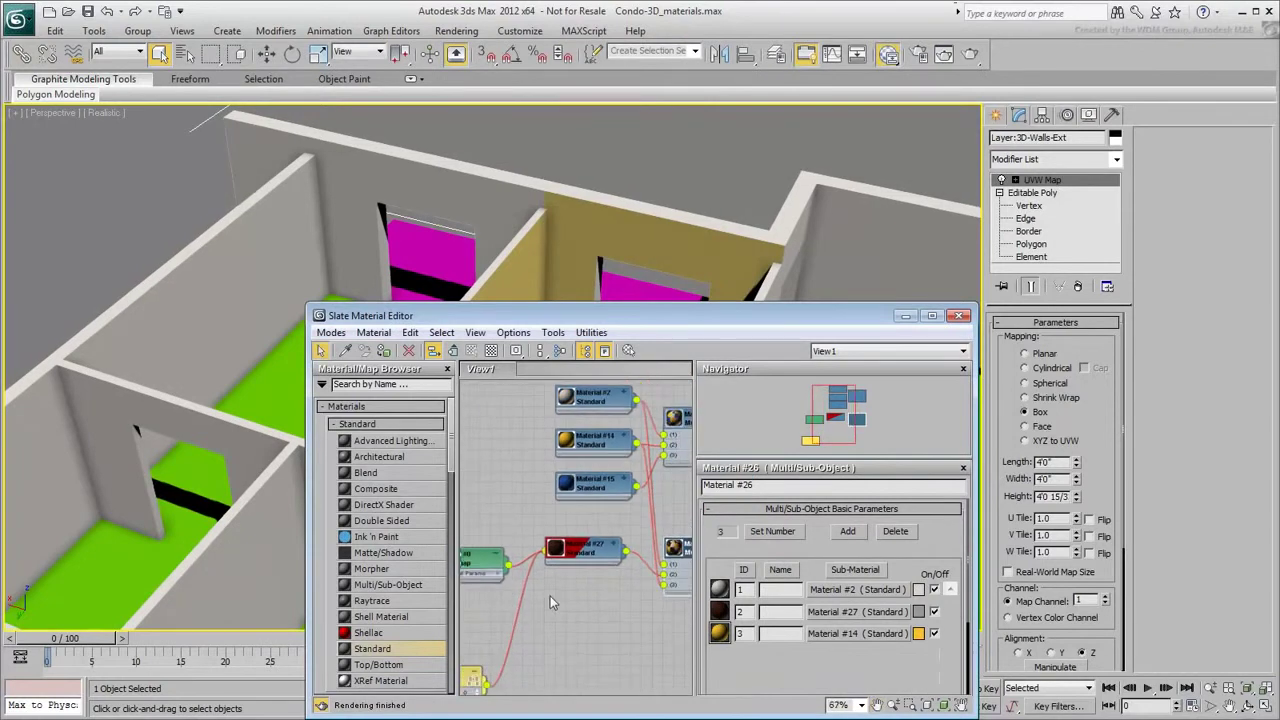
middle_click_drag(528, 623, 610, 586)
left_click_drag(529, 640, 550, 574)
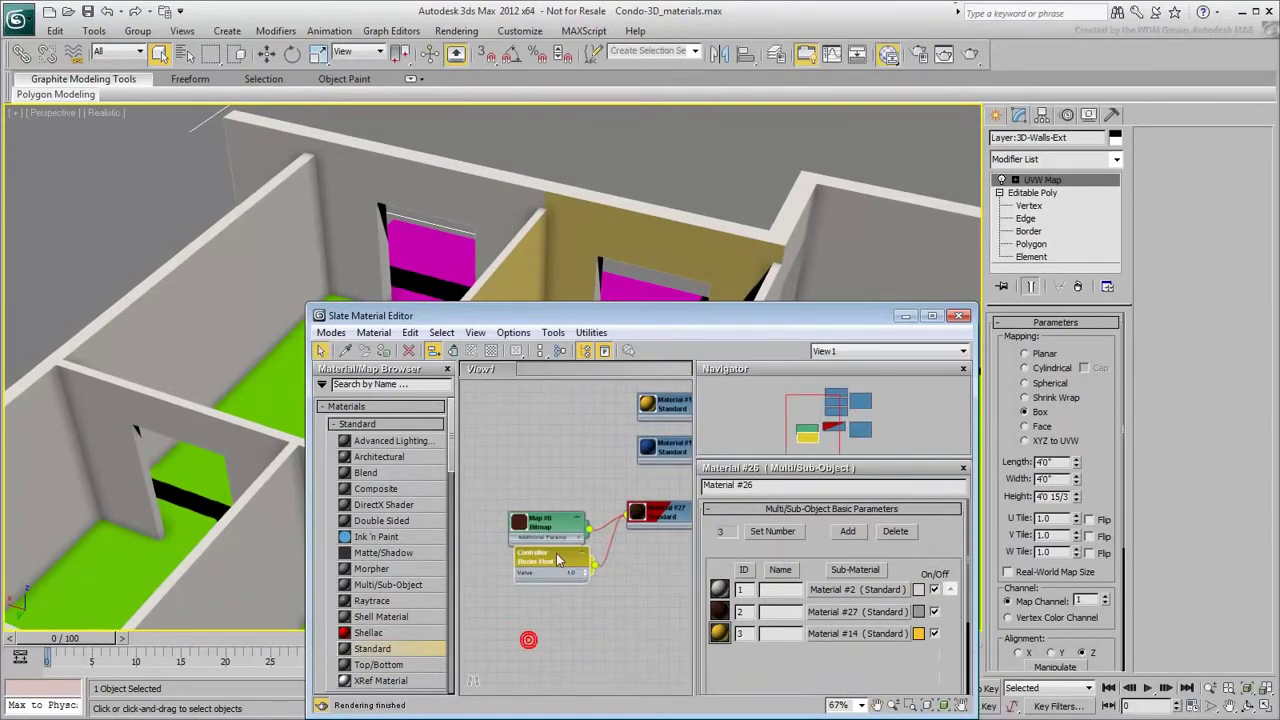
left_click_drag(545, 479, 541, 558)
- Rename the exterior walls' Multi/Sub-Object material as Walls-Exterior
middle_click_drag(649, 526, 503, 612)
left_click(636, 606)
left_click(780, 490)
type("Walls-Exterior")
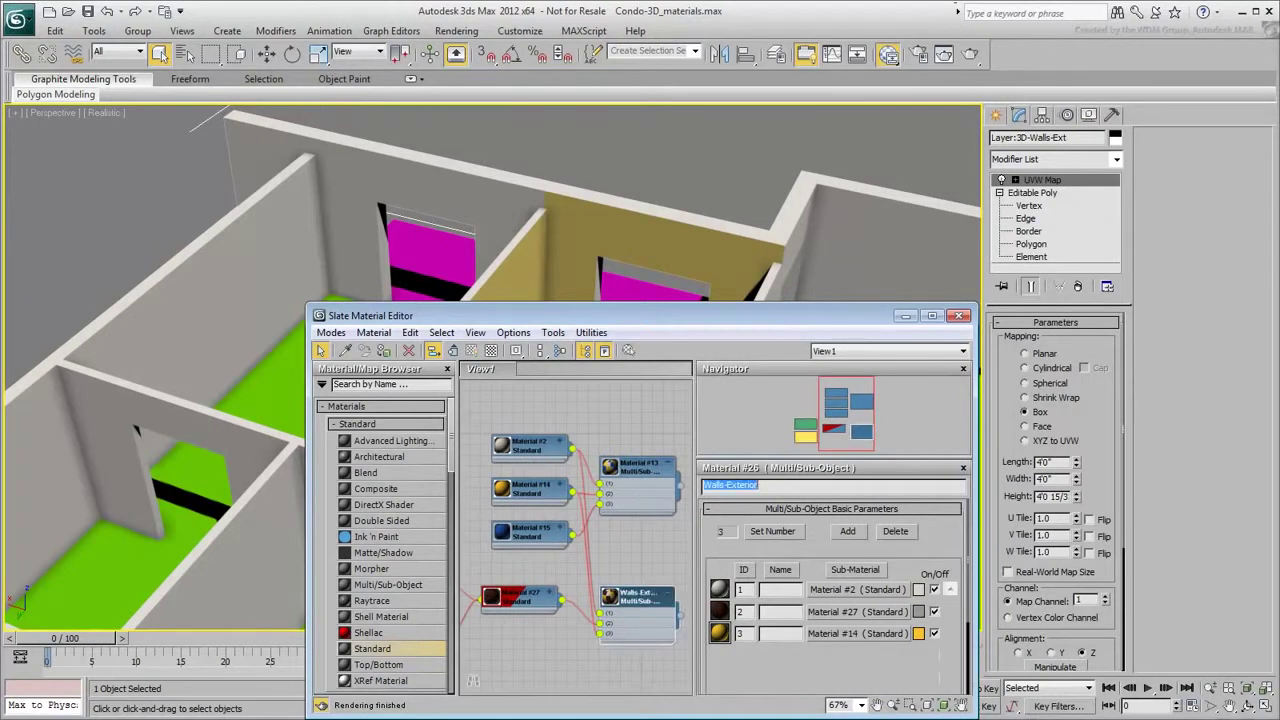
- Rename the interior walls' Multi/Sub-Object material as Walls-Interior and close the material editor
left_click(640, 470)
left_click(780, 486)
type("W")
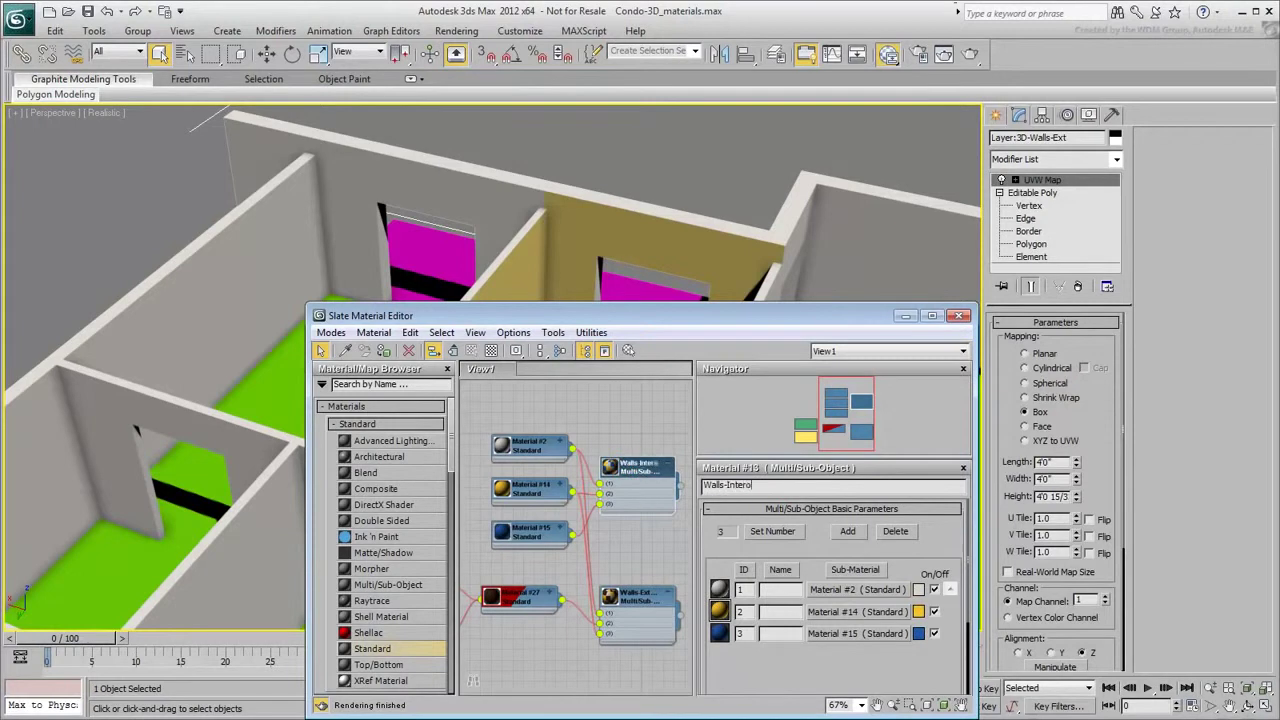
left_click(645, 596)
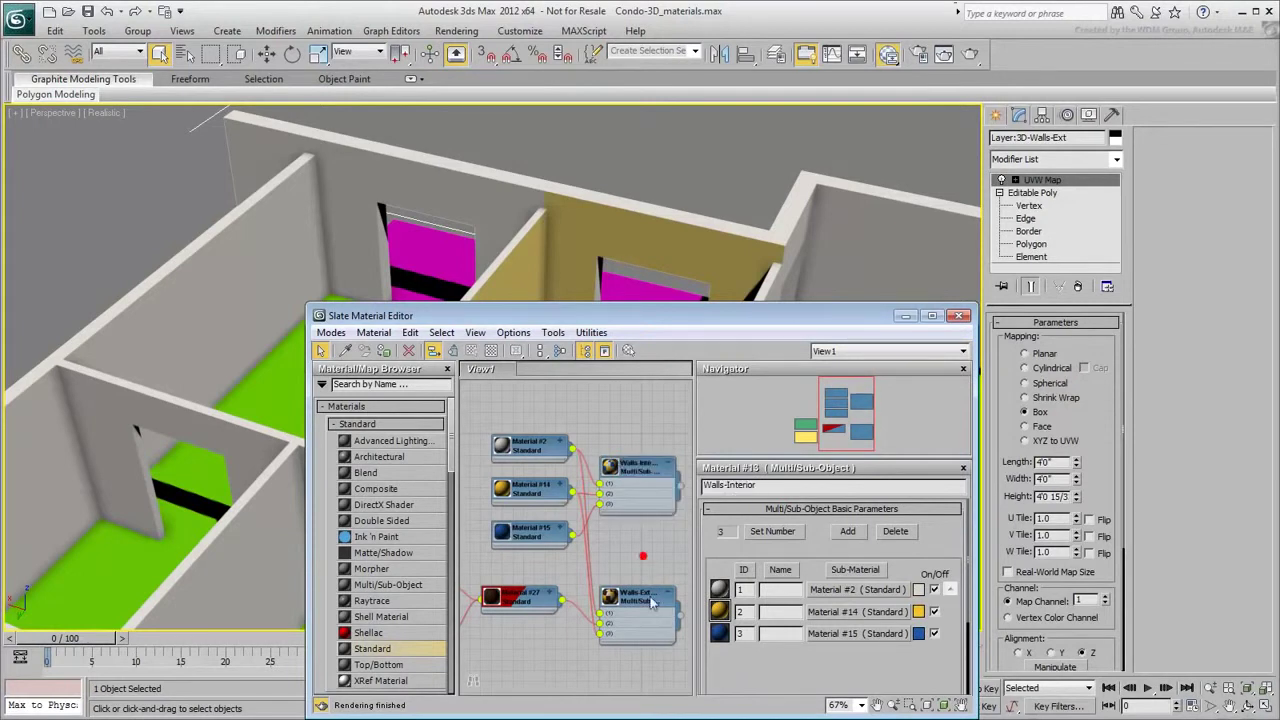
left_click(958, 317)
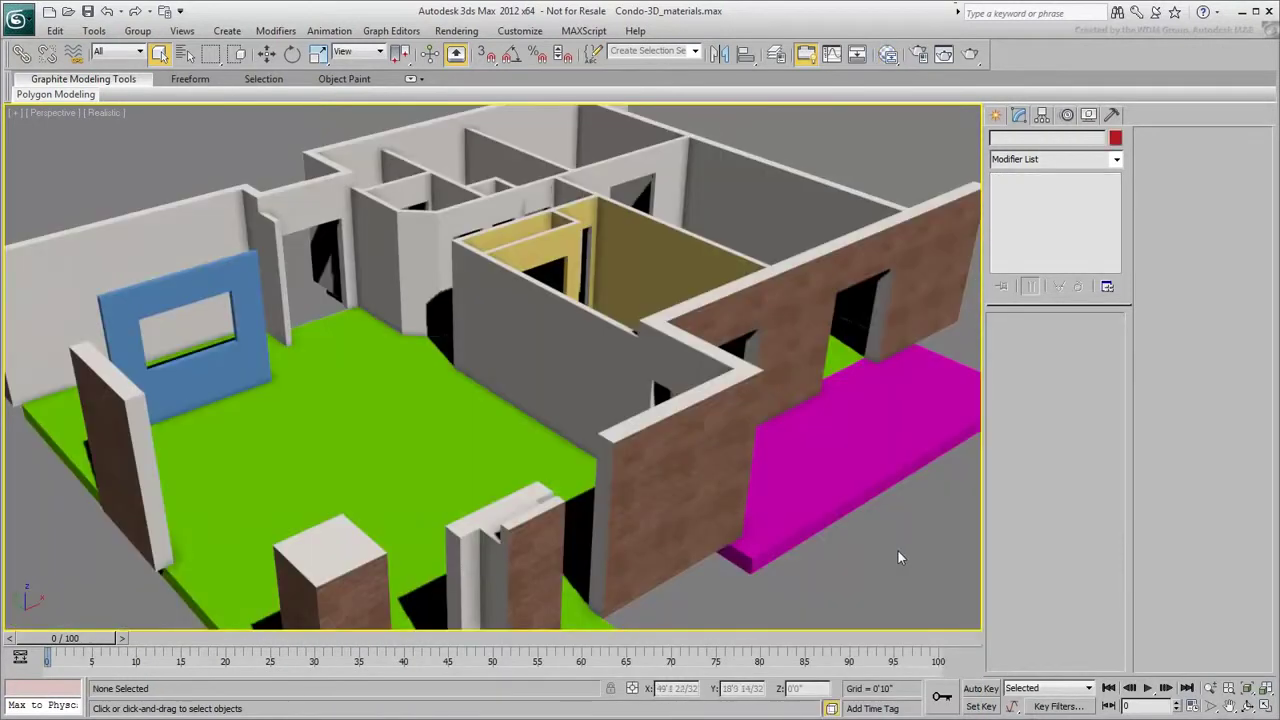
- Convert the green floor slab to an Editable Poly
left_click(421, 451)
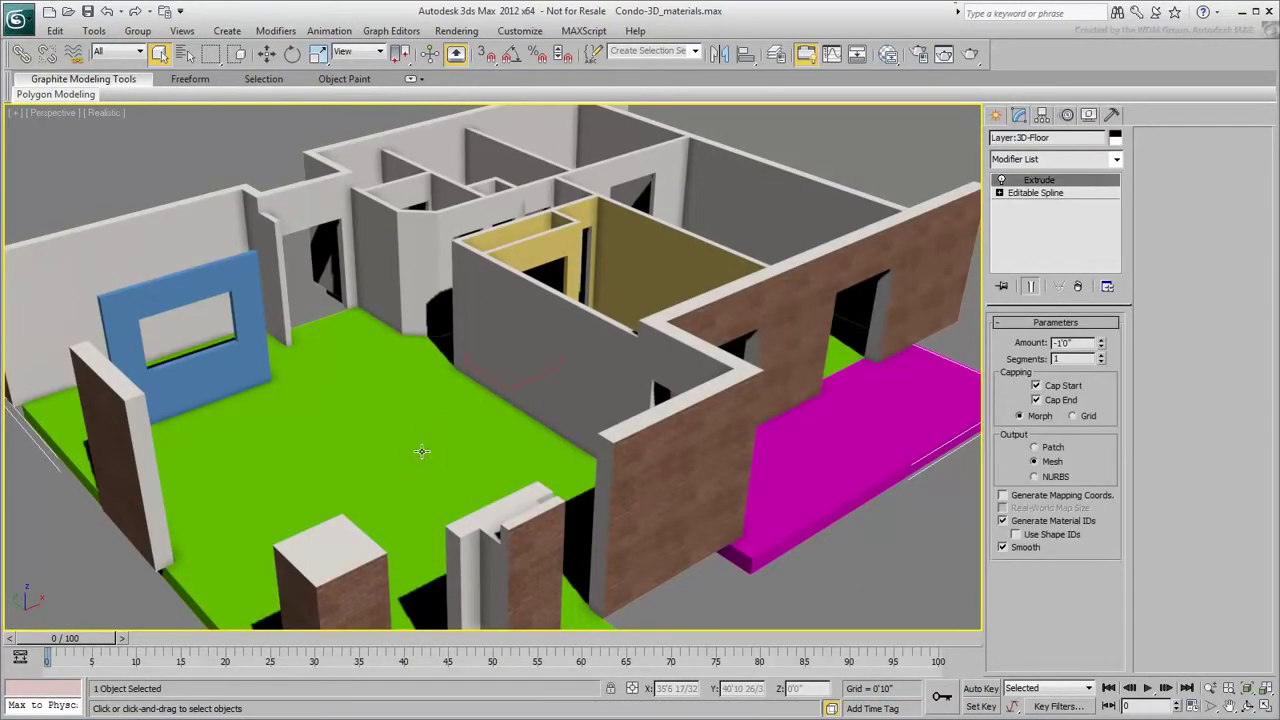
right_click(421, 453)
mouse_move(470, 596)
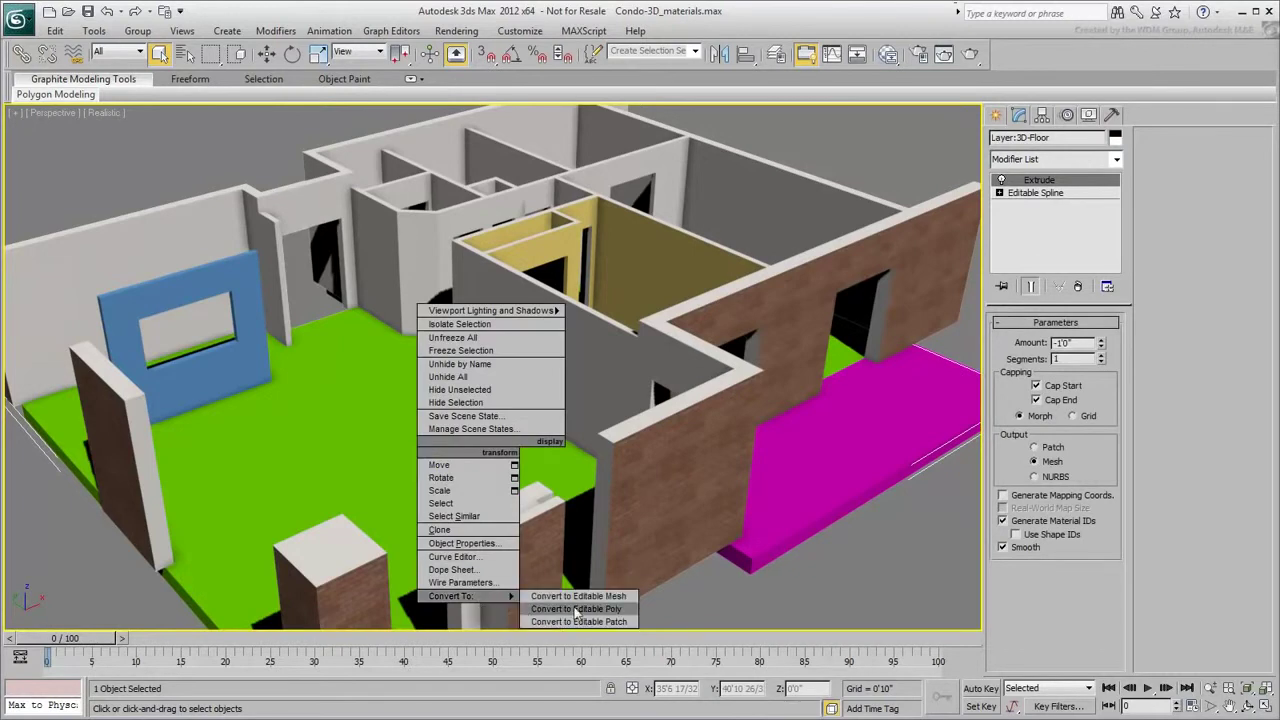
left_click(574, 606)
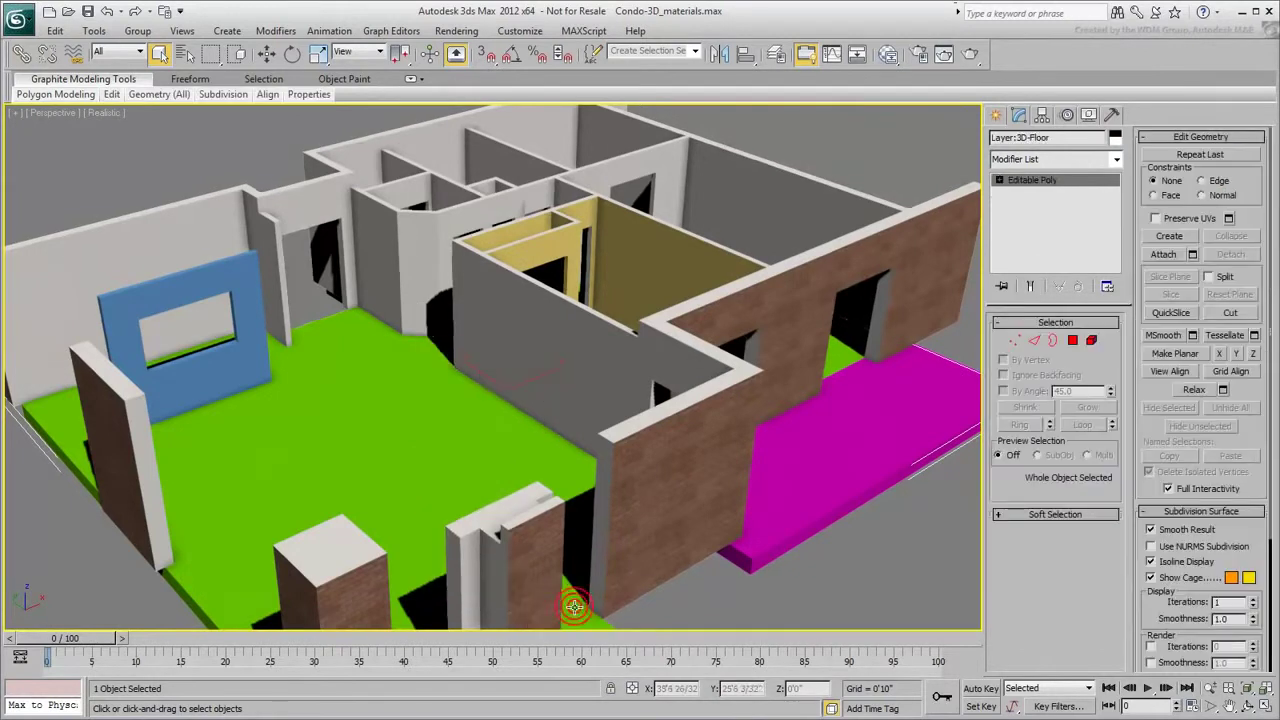
- Assign material ID 1 to all polygons of the floor slab and clear the selection
left_click(1073, 340)
key("ctrl+a")
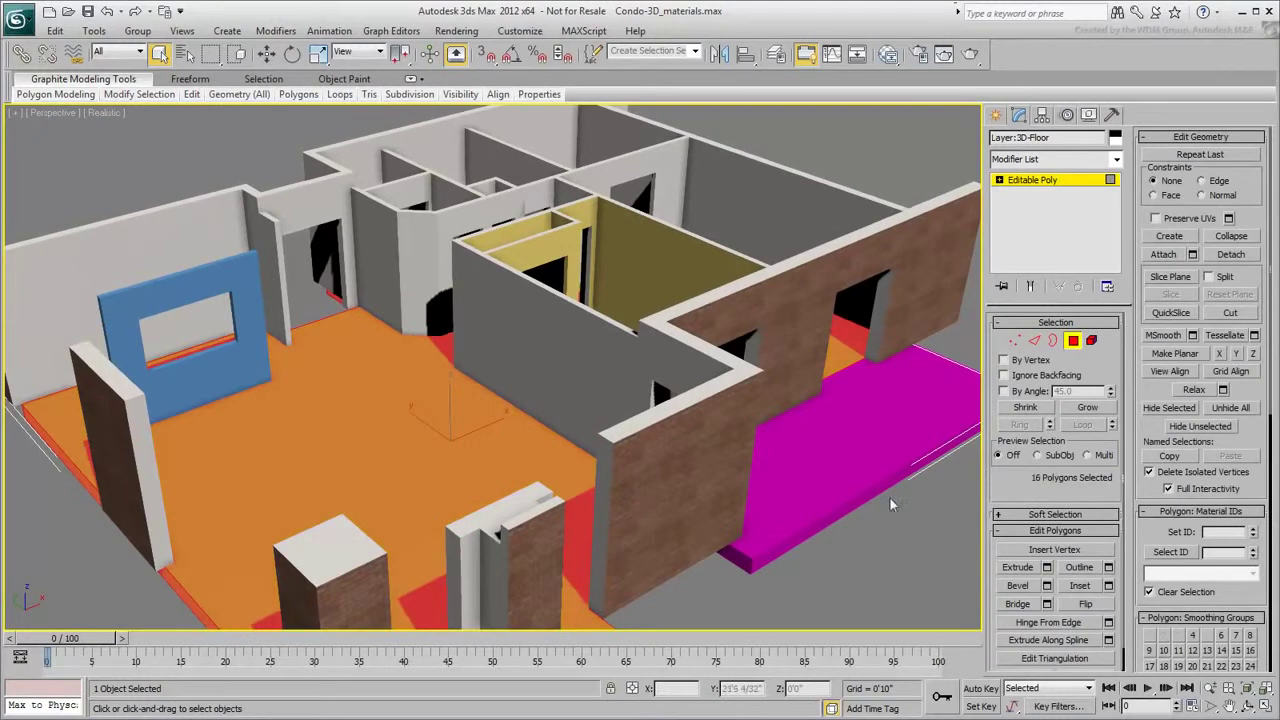
key("Return")
left_click(820, 569)
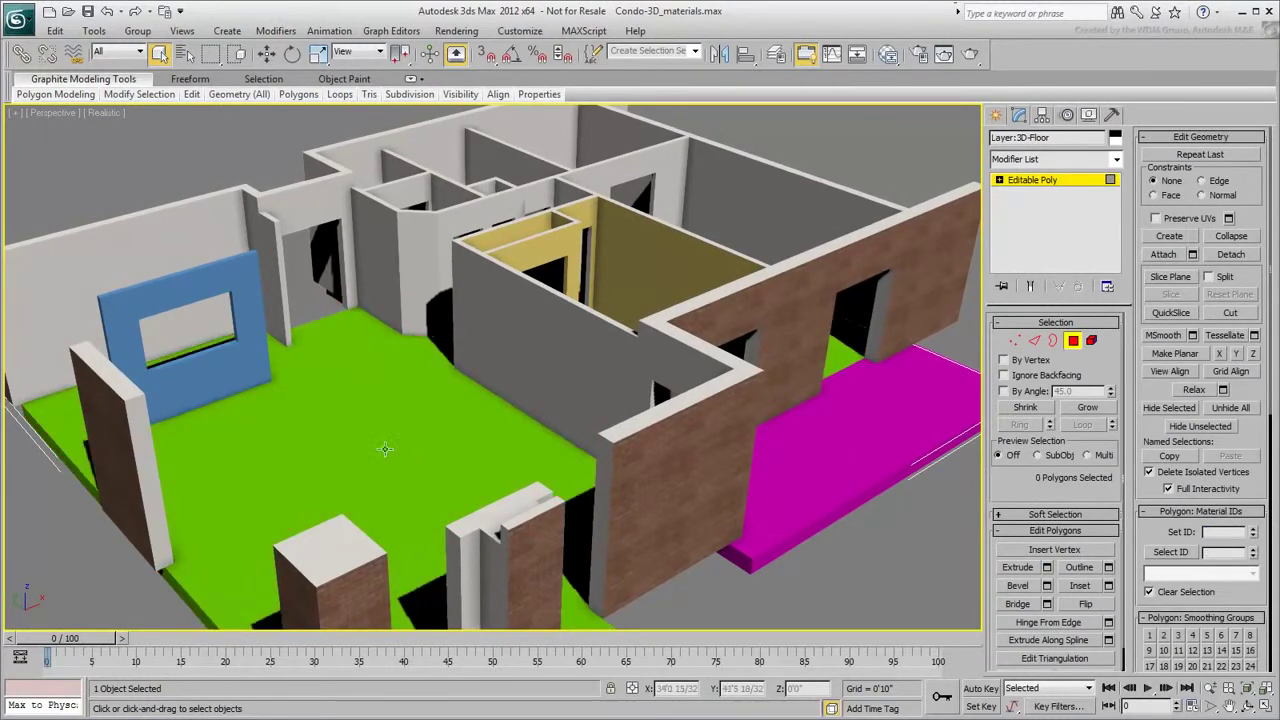
- Assign material ID 2 to the floor slab's top polygon
left_click(398, 455)
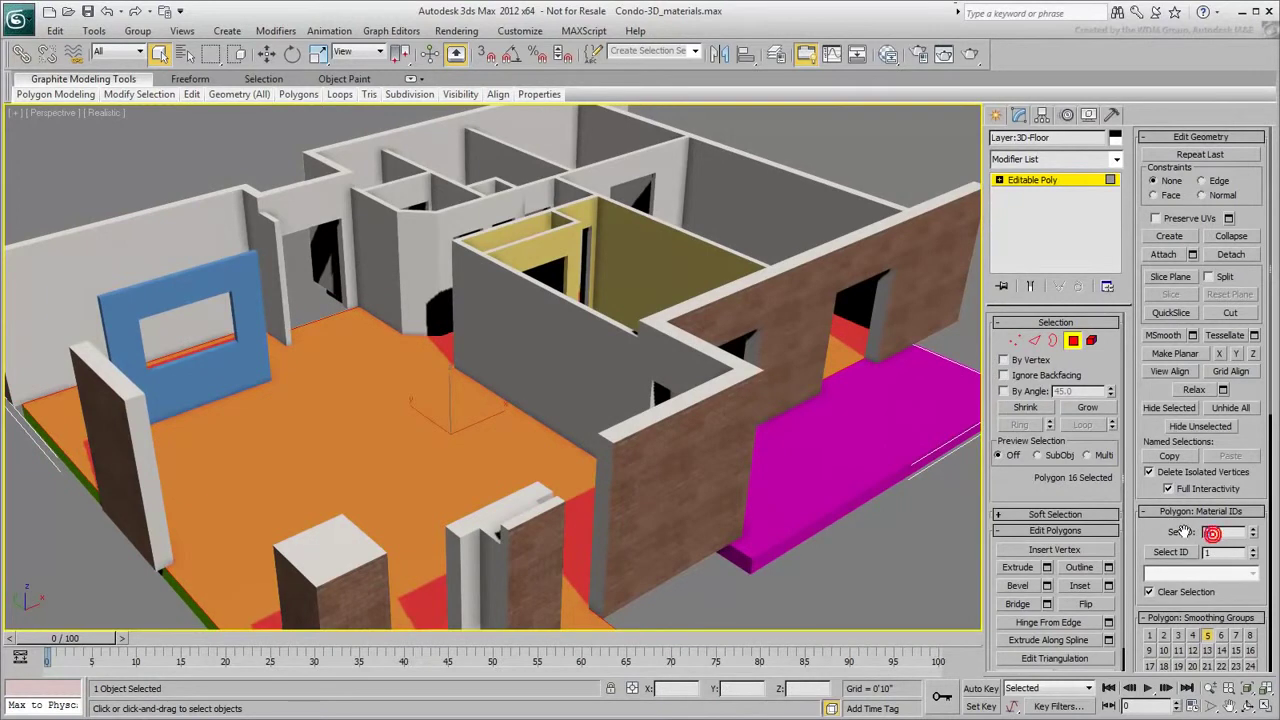
left_click(883, 547)
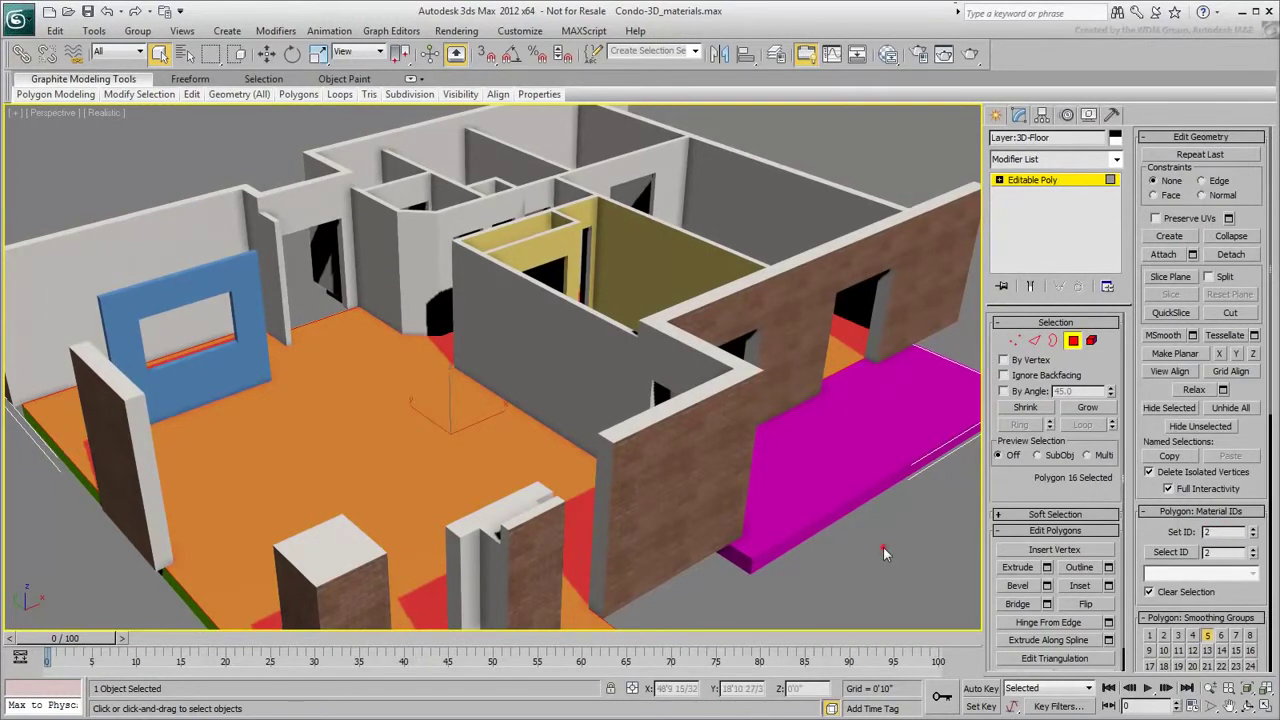
- Finish the polygon editing and create a Multi/Sub-Object material for the floor with 2 sub-materials
left_click(1073, 341)
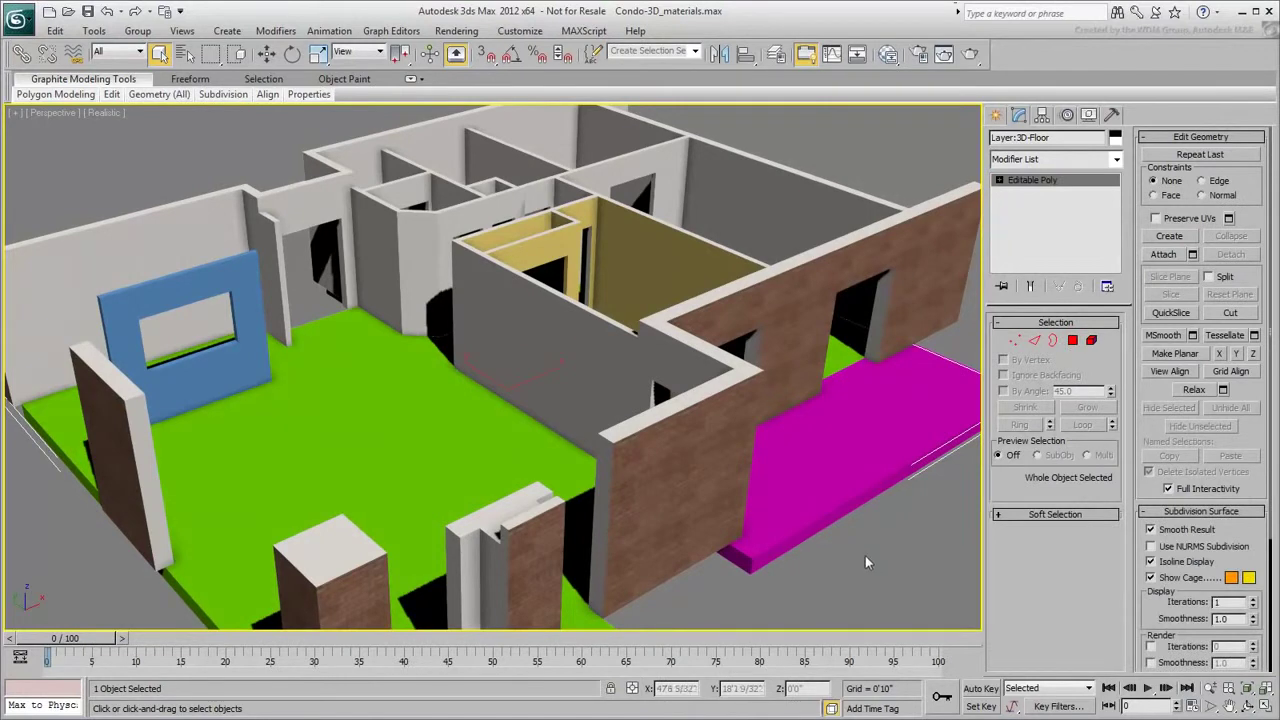
left_click(888, 55)
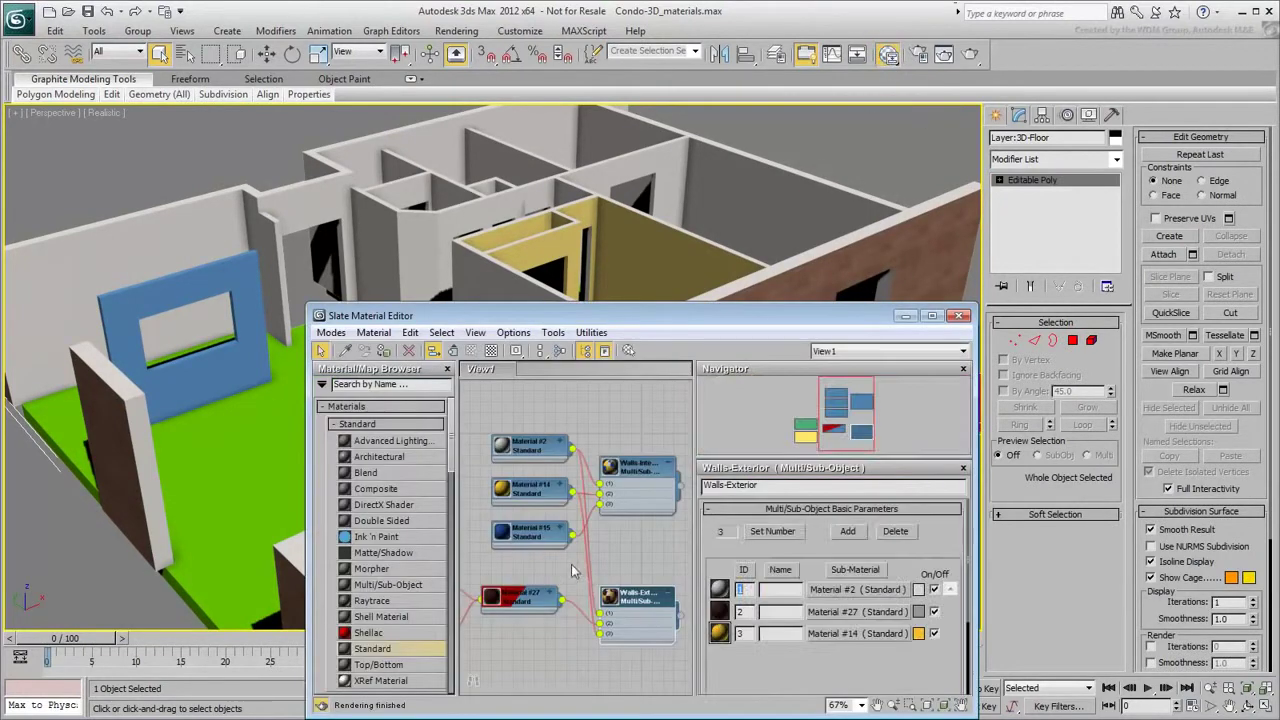
middle_click_drag(577, 570, 571, 510)
left_click_drag(388, 584, 619, 638)
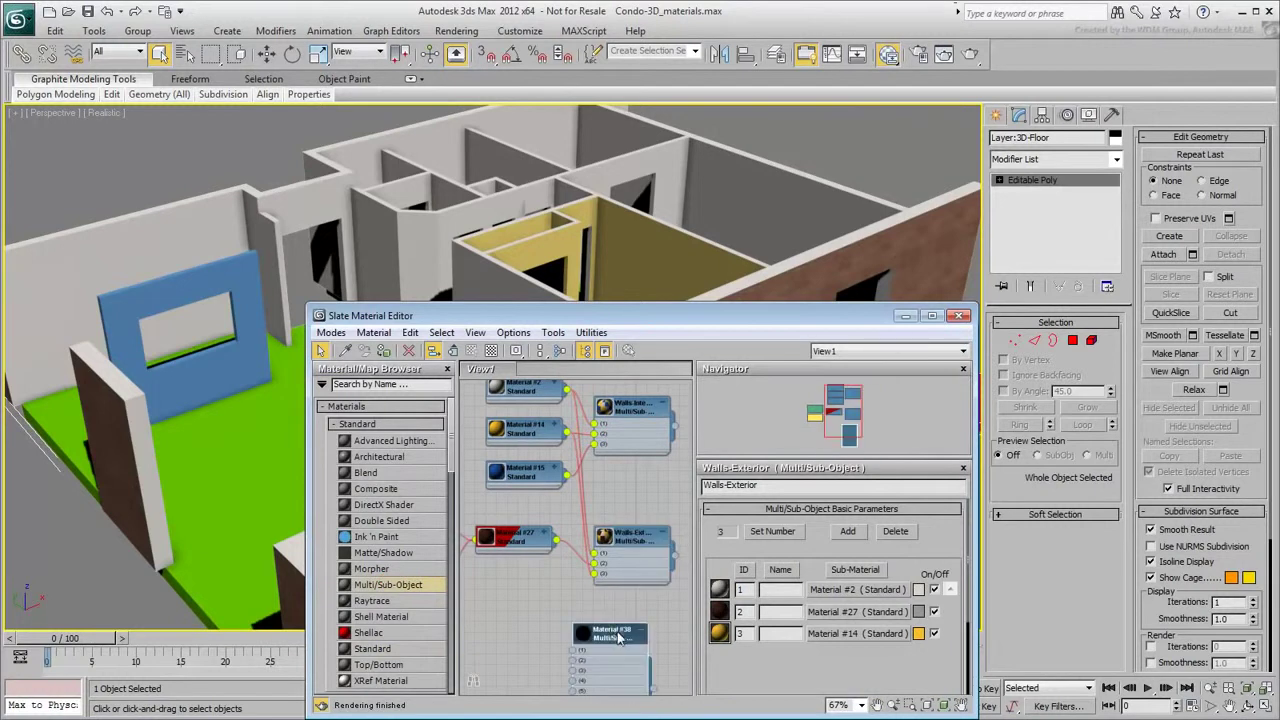
double_click(614, 638)
left_click(770, 532)
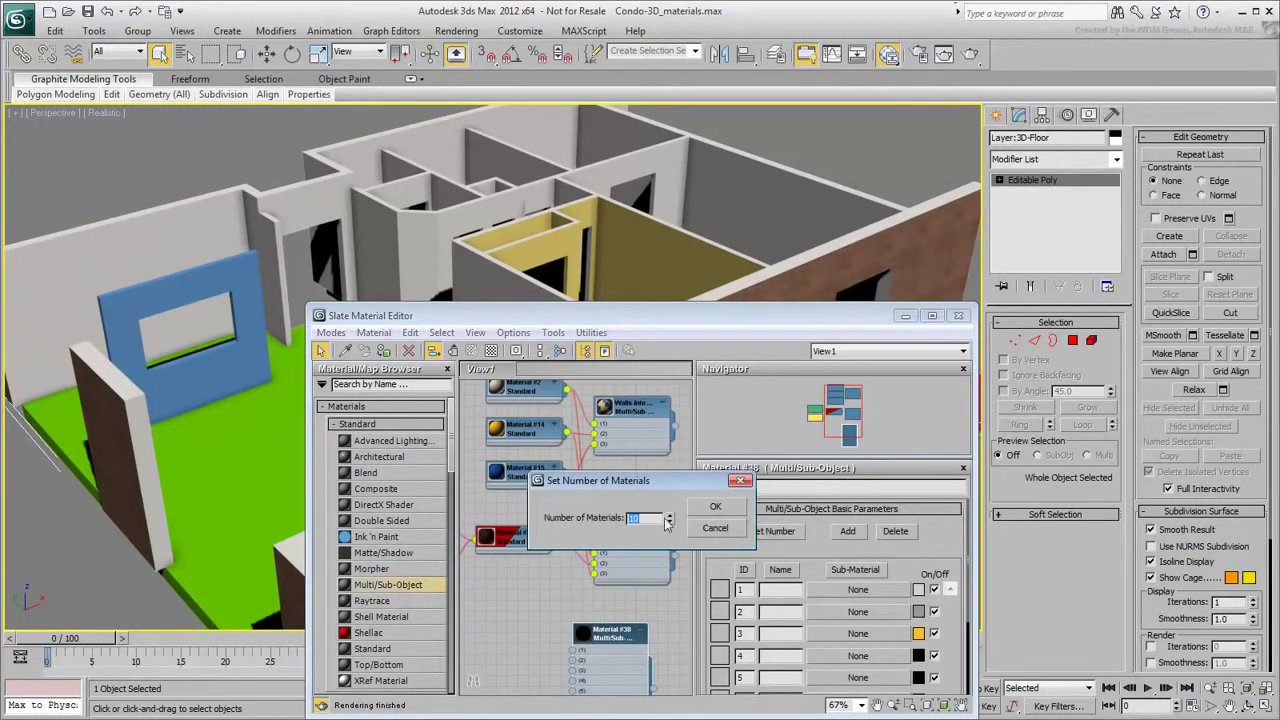
type("2")
left_click(715, 506)
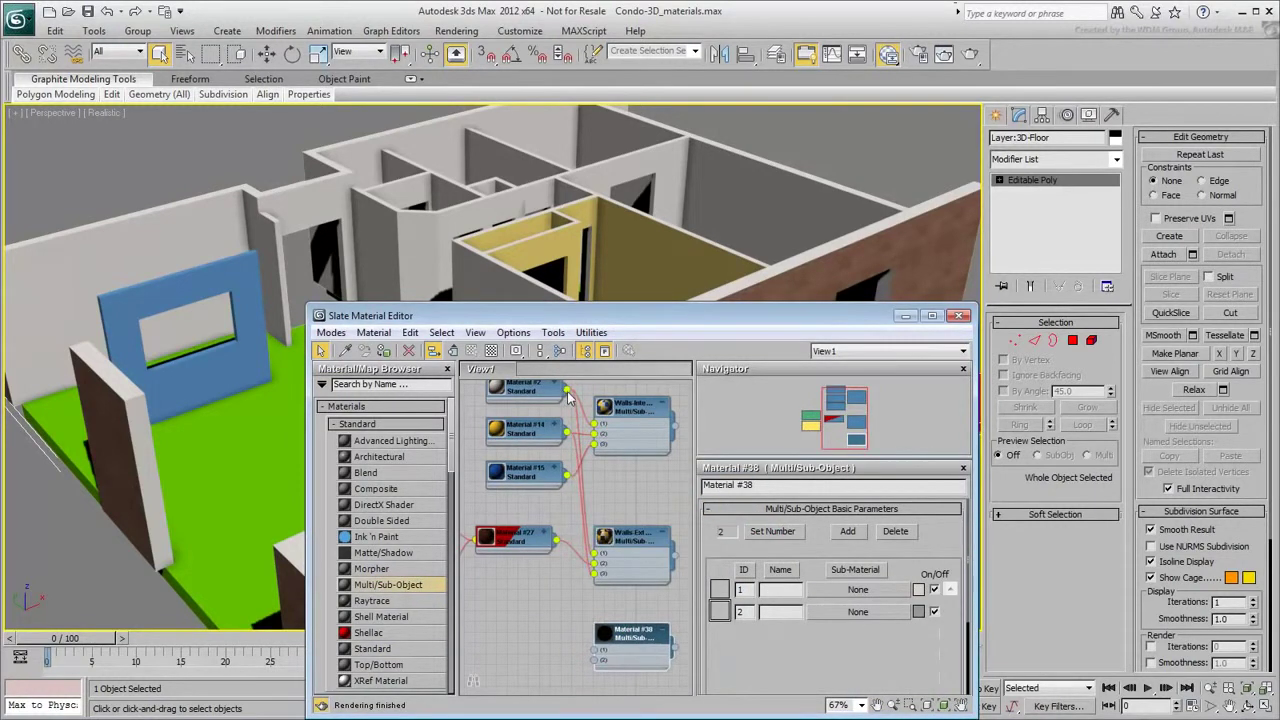
- Wire the existing white Material #2 into slot 1 of the new Multi/Sub-Object material and assign that material to the floor slab
left_click_drag(563, 628, 594, 652)
left_click_drag(678, 653, 285, 548)
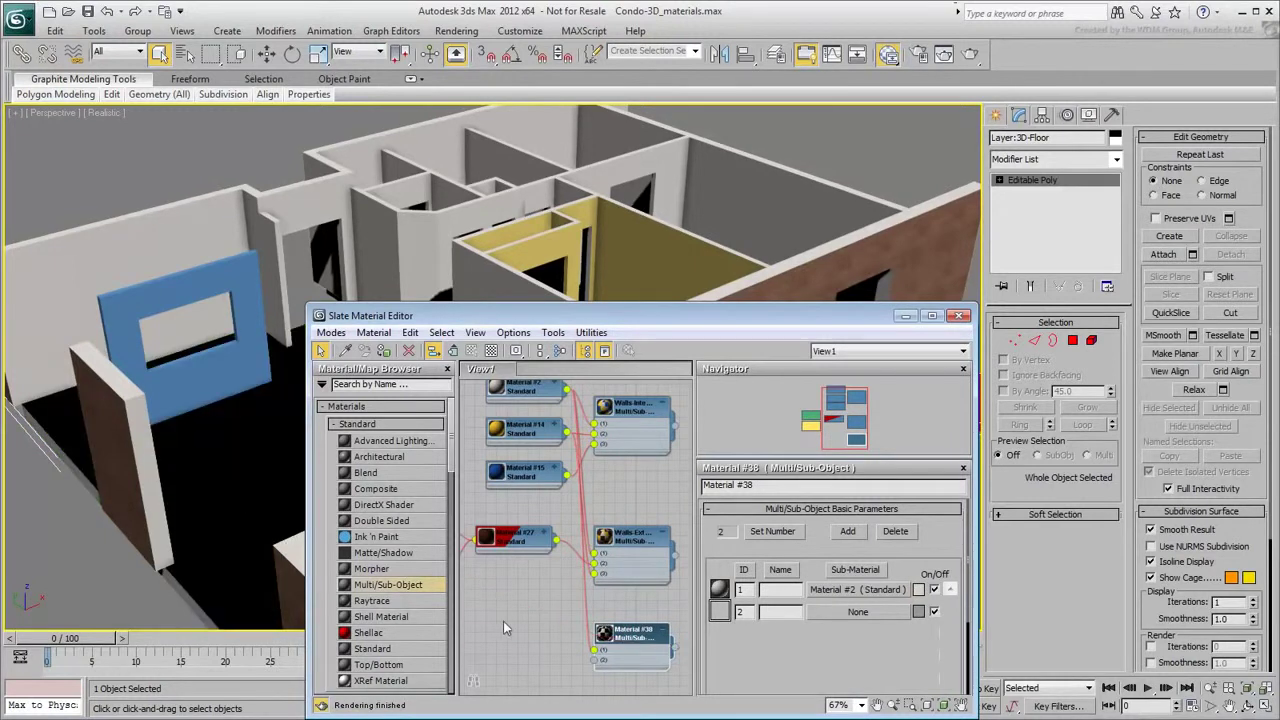
- Create a Standard material below the brick material with cer-tiles.jpg as its diffuse color bitmap
middle_click_drag(489, 621, 522, 581)
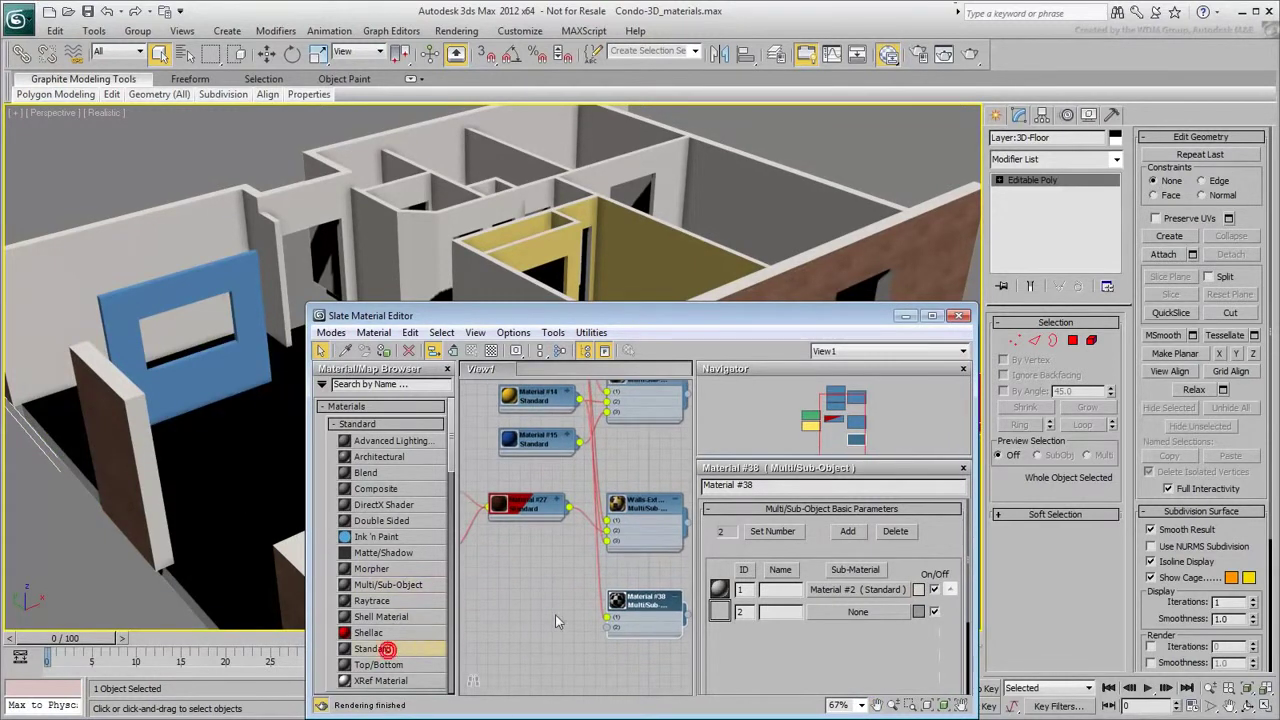
left_click_drag(547, 621, 557, 638)
left_click_drag(485, 620, 484, 619)
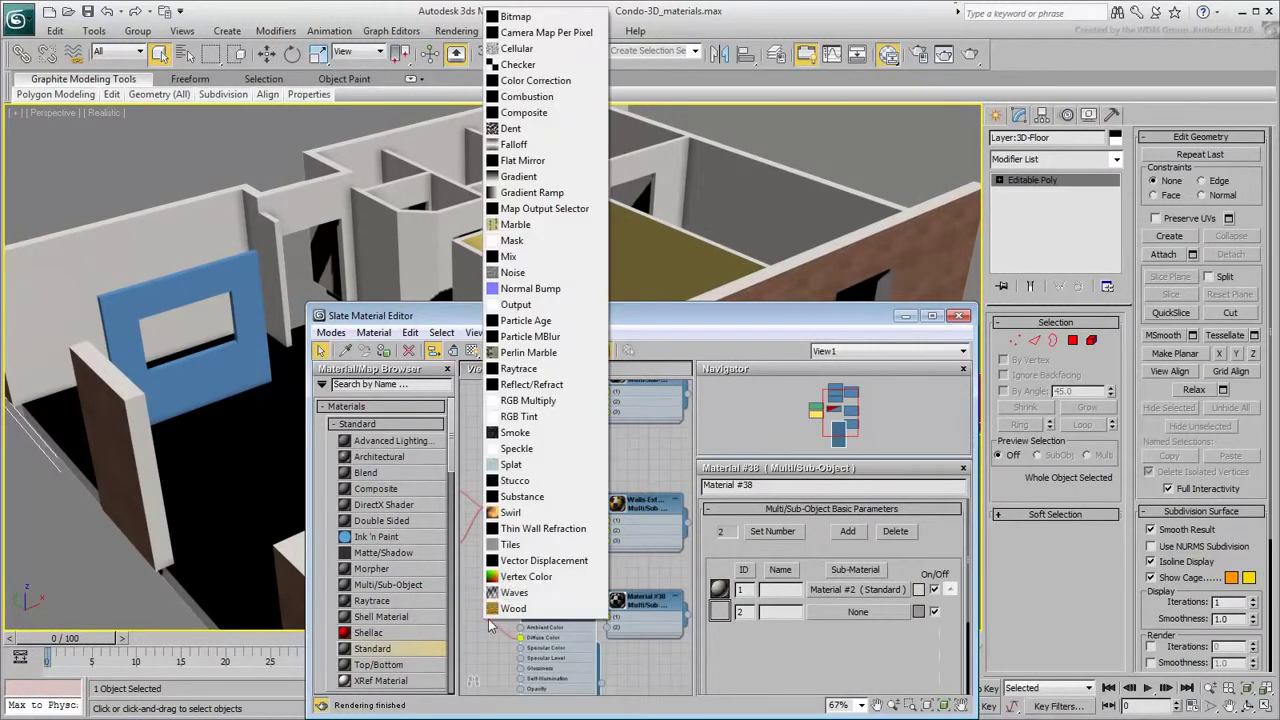
left_click(516, 17)
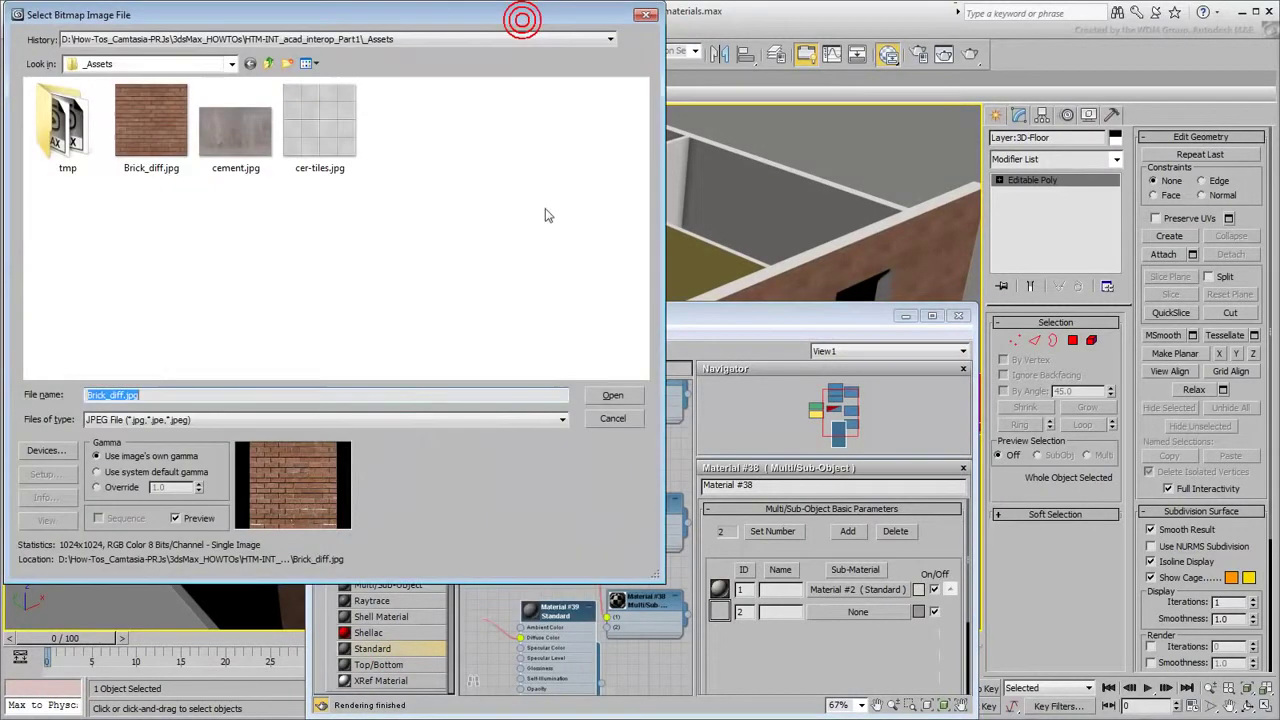
left_click(312, 122)
left_click(612, 396)
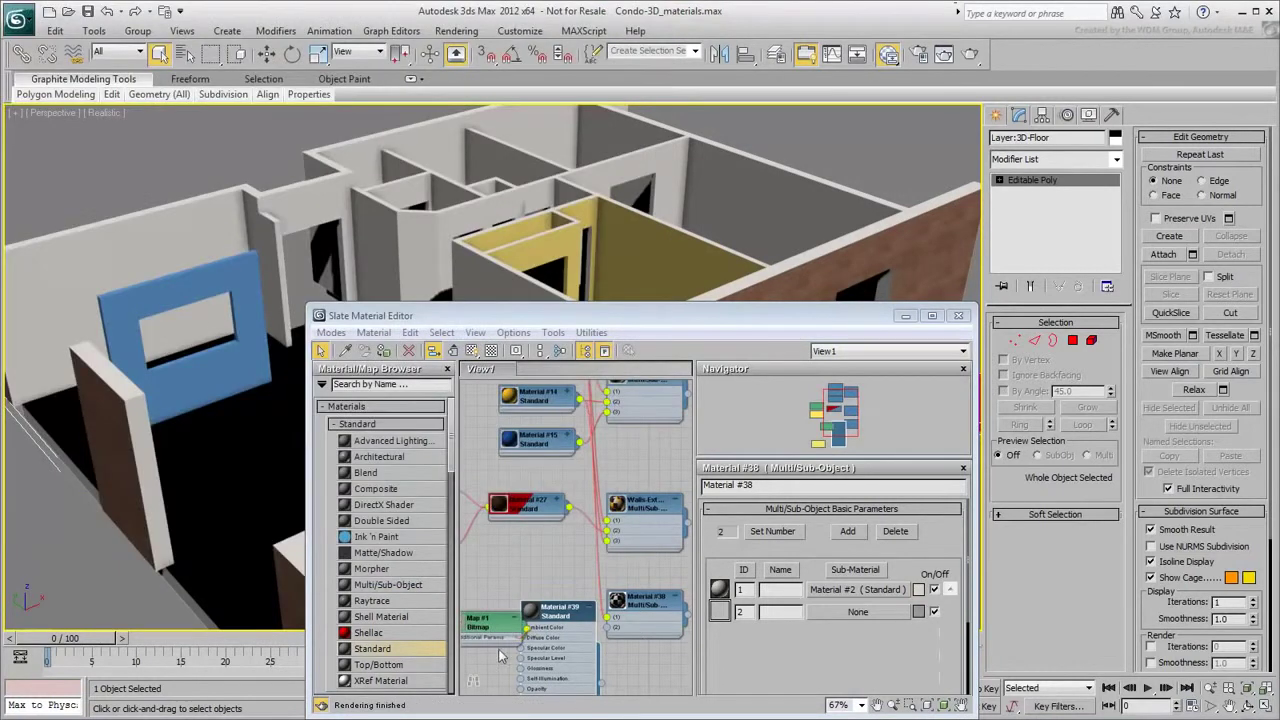
- Show the tile material's map in the viewport and wire the material into slot 2 of the floor's Multi/Sub-Object material
left_click_drag(578, 617, 559, 607)
left_click(568, 598)
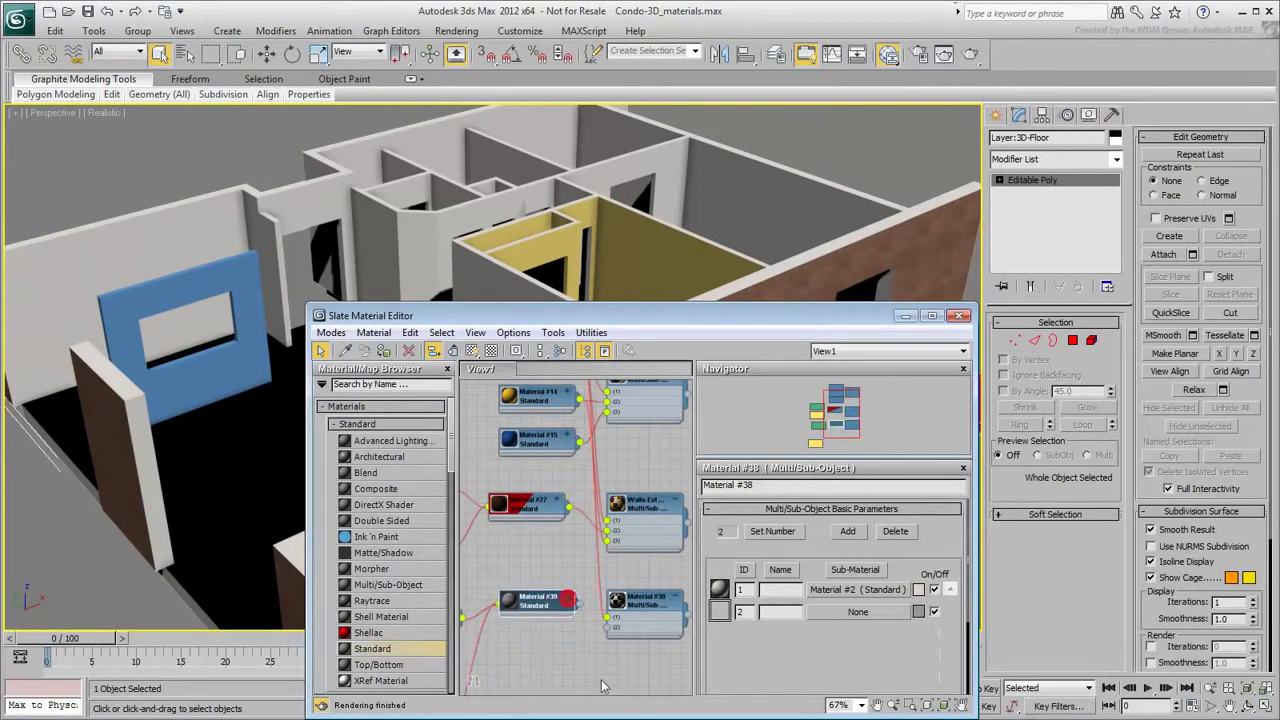
left_click(471, 349)
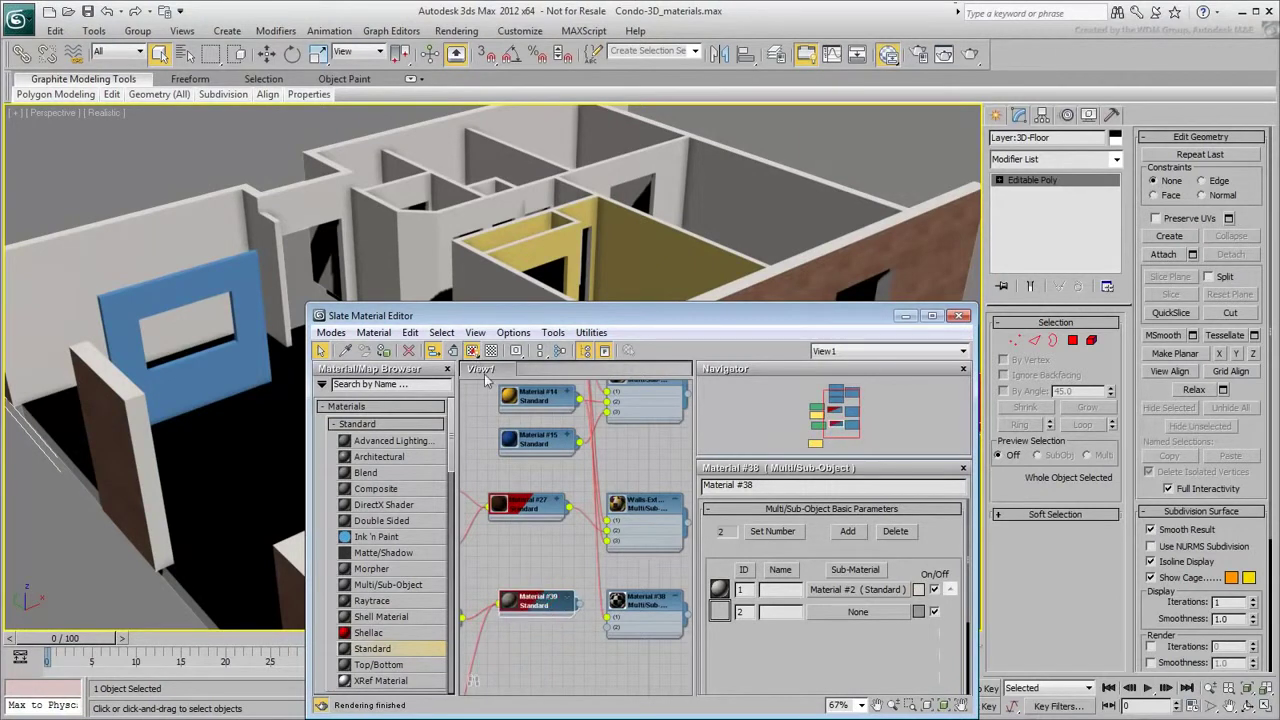
left_click_drag(580, 605, 545, 628)
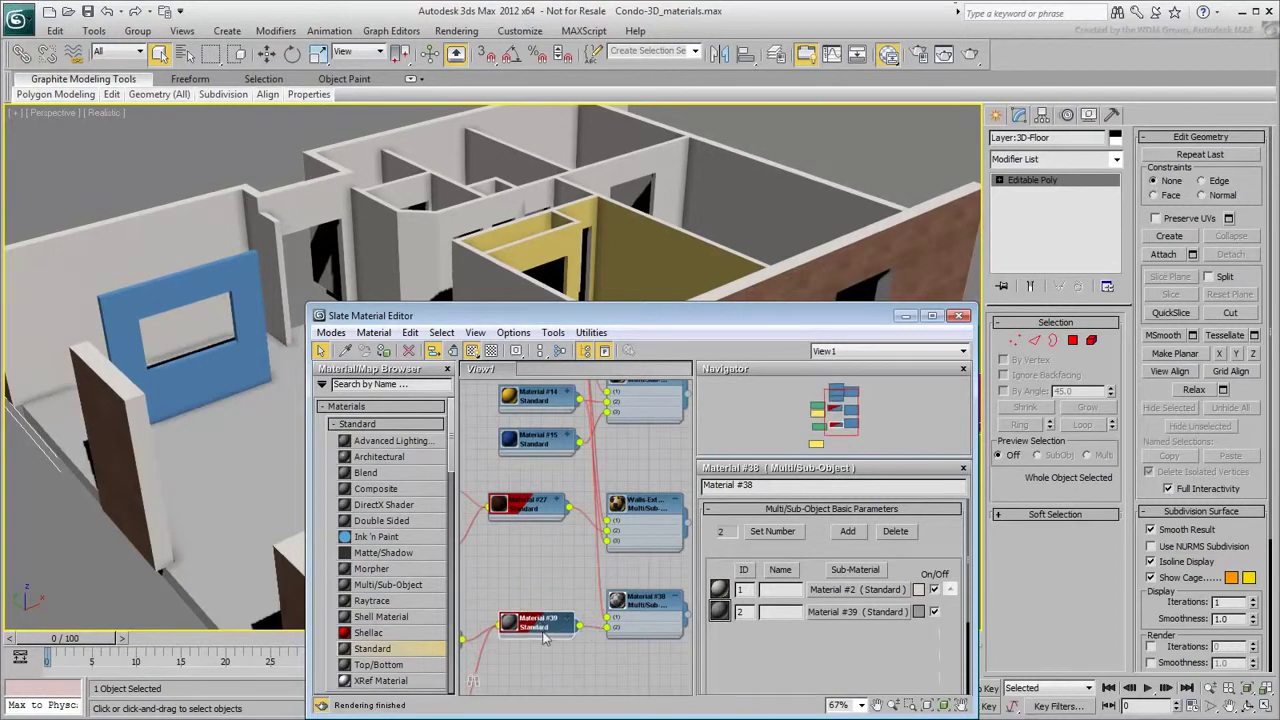
left_click(959, 315)
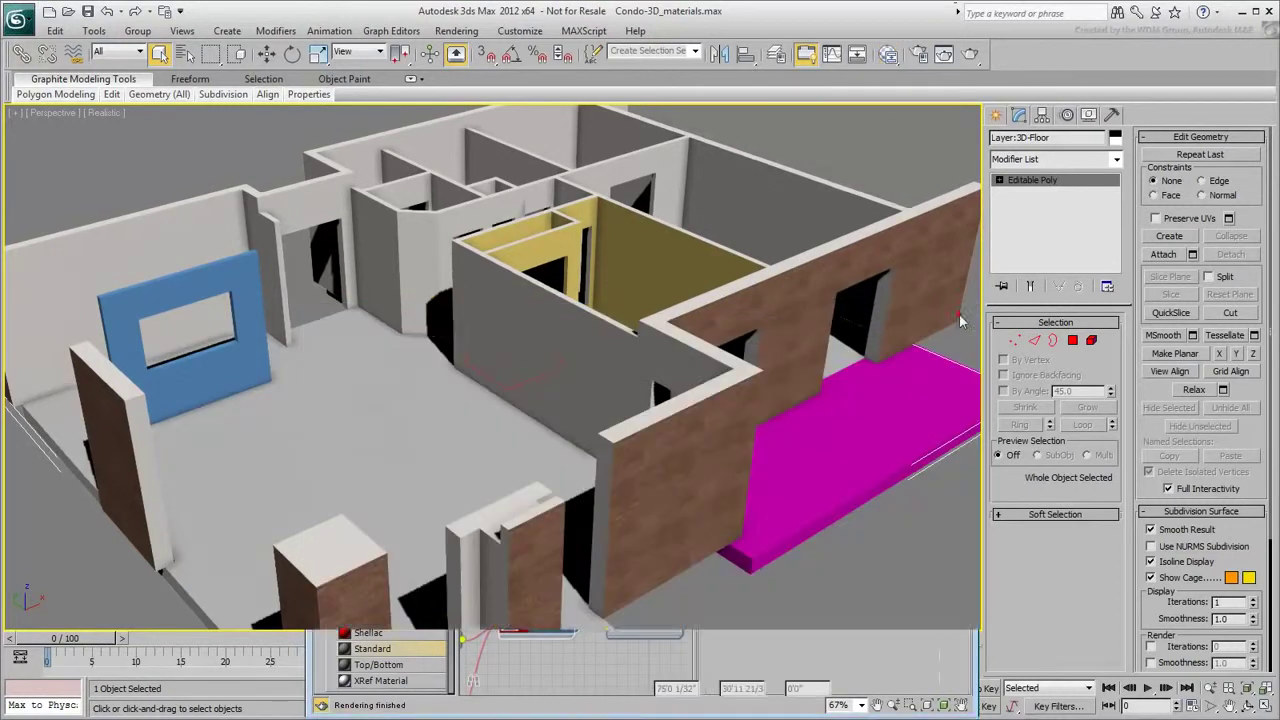
- Add a UVW Map modifier with planar mapping to the floor slab, with length and width set to 8'
left_click(1069, 161)
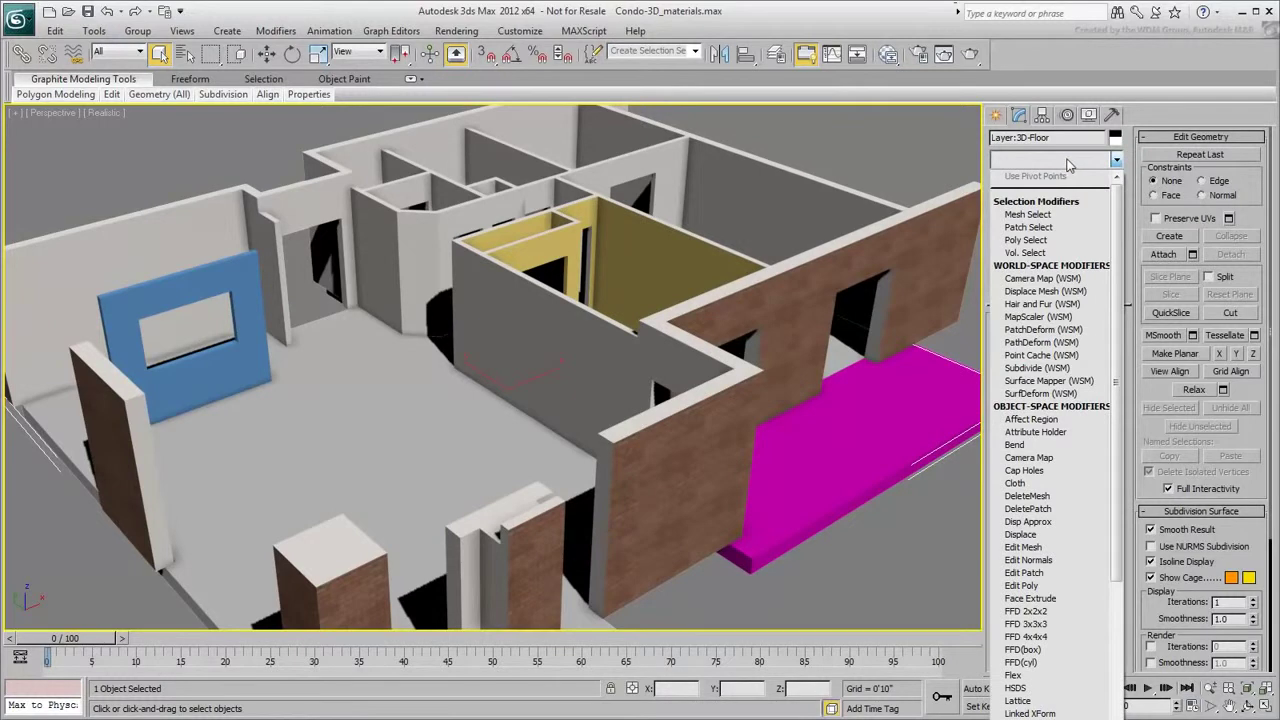
scroll(1040, 700, "down", 14)
scroll(1040, 700, "down", 1)
left_click(1034, 717)
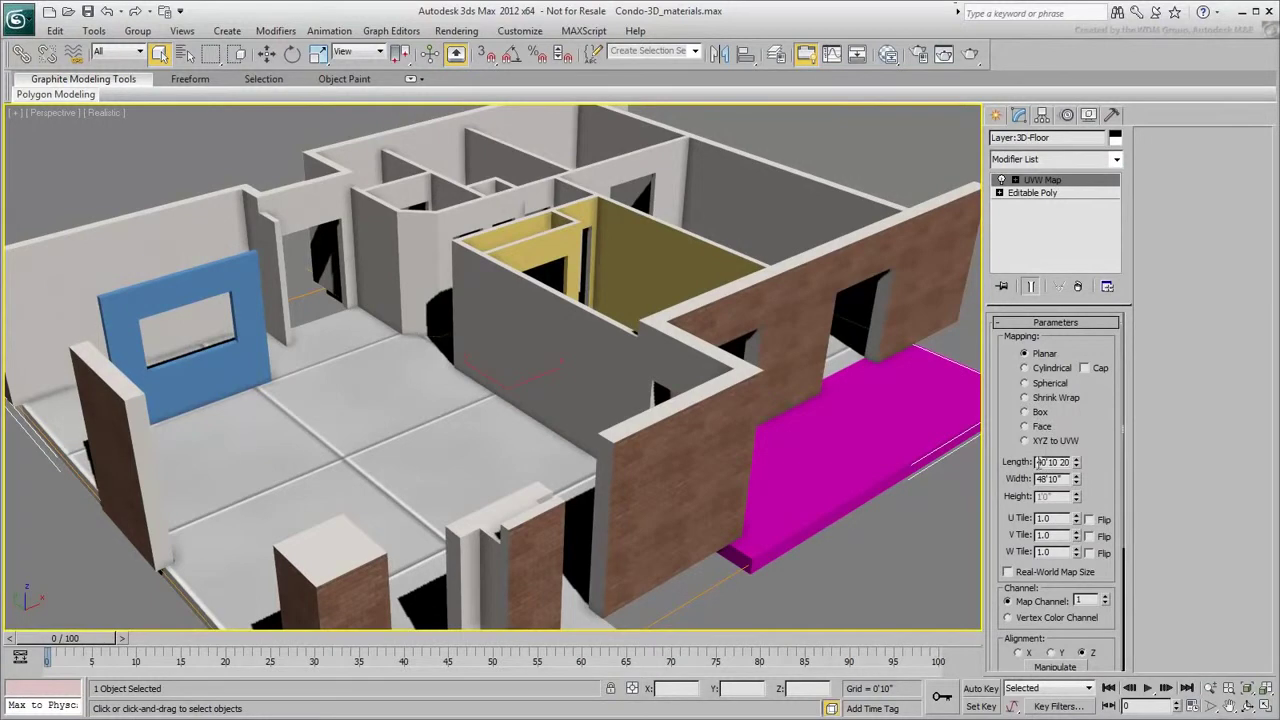
double_click(1038, 462)
type("8'")
key("Tab")
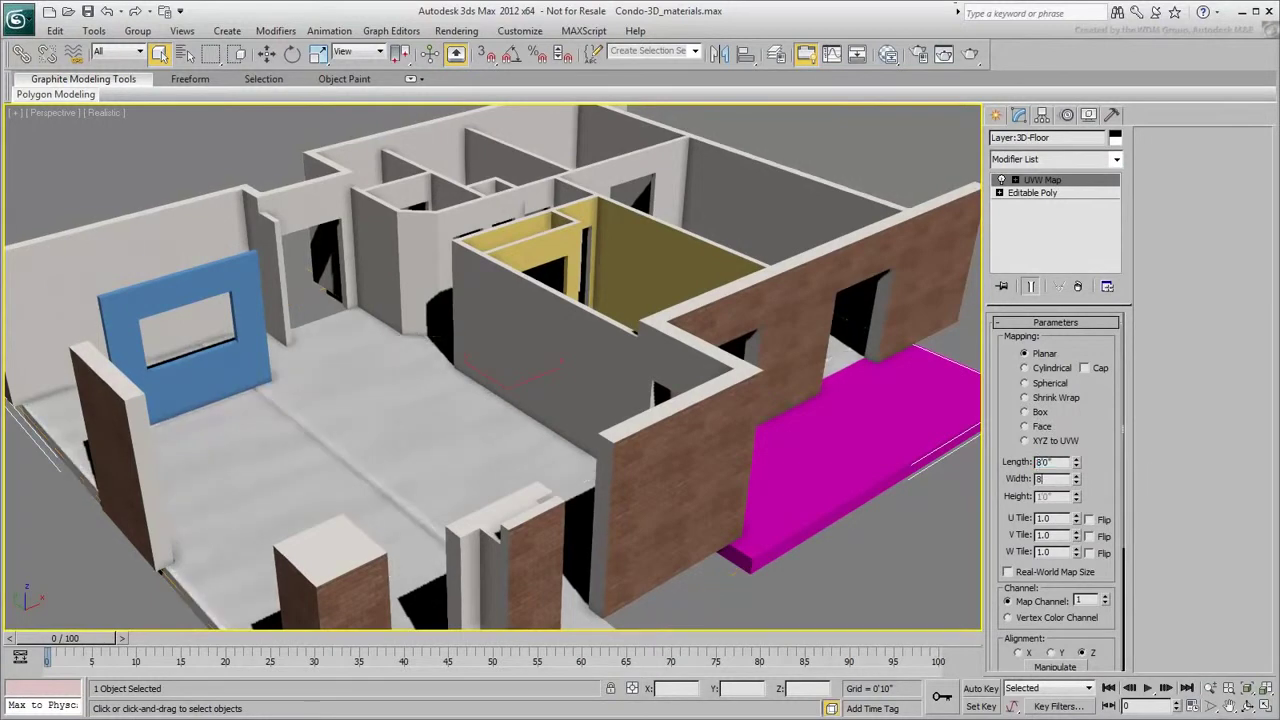
middle_click_drag(367, 446, 419, 400, "alt")
scroll(420, 420, "down", 3)
left_click(867, 578)
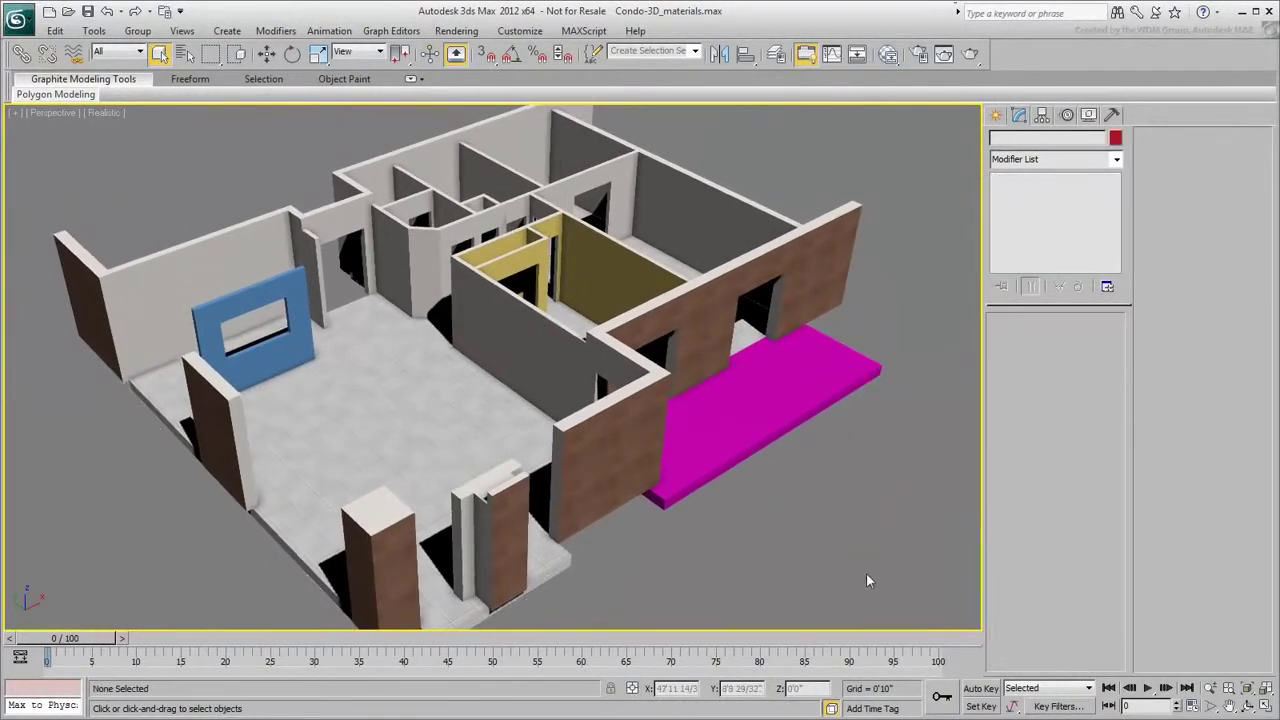
- Create another Standard material with cement.jpg as its diffuse color bitmap
left_click(889, 54)
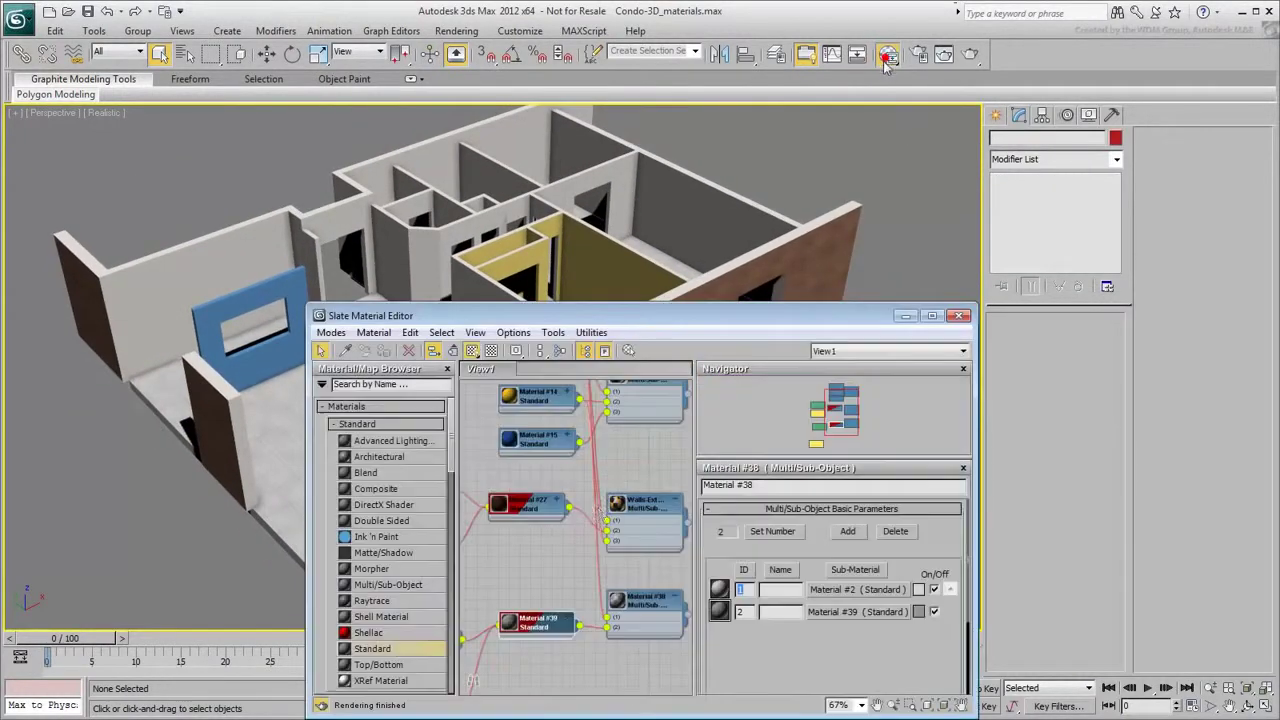
middle_click_drag(572, 524, 536, 430)
scroll(542, 446, "down", 1)
left_click_drag(378, 647, 575, 604)
left_click_drag(573, 604, 537, 613)
left_click(575, 12)
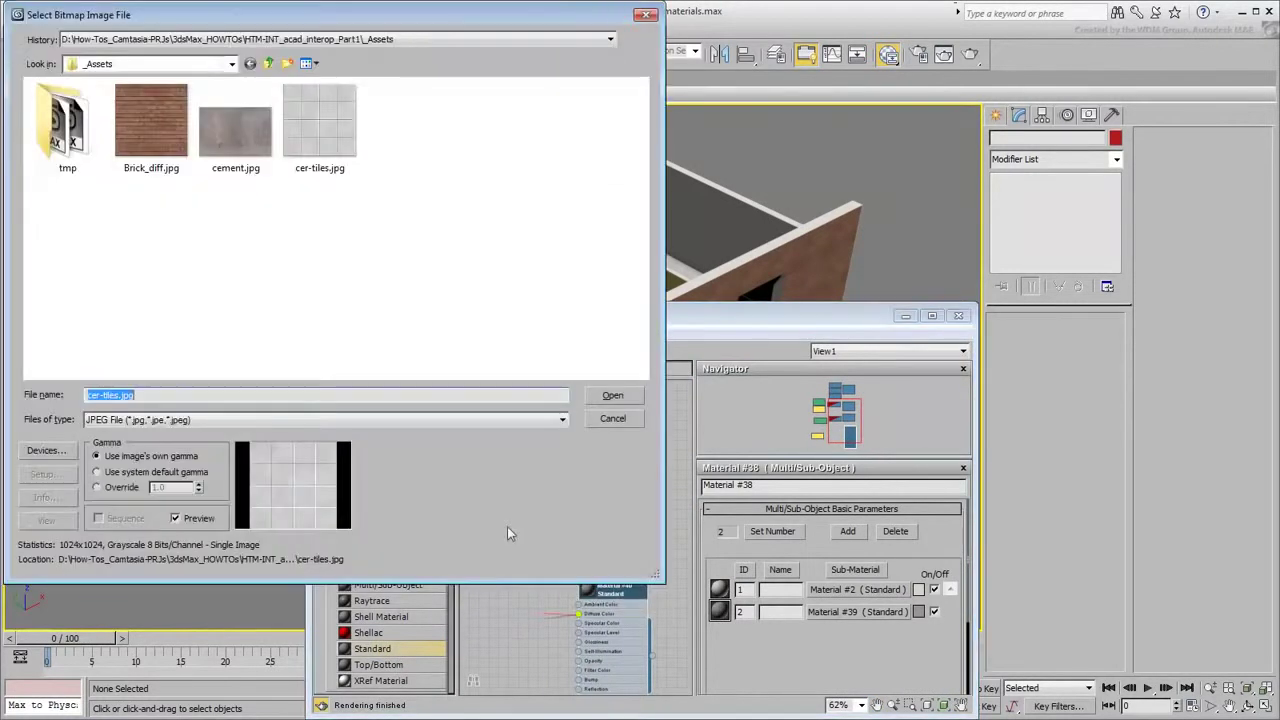
double_click(242, 129)
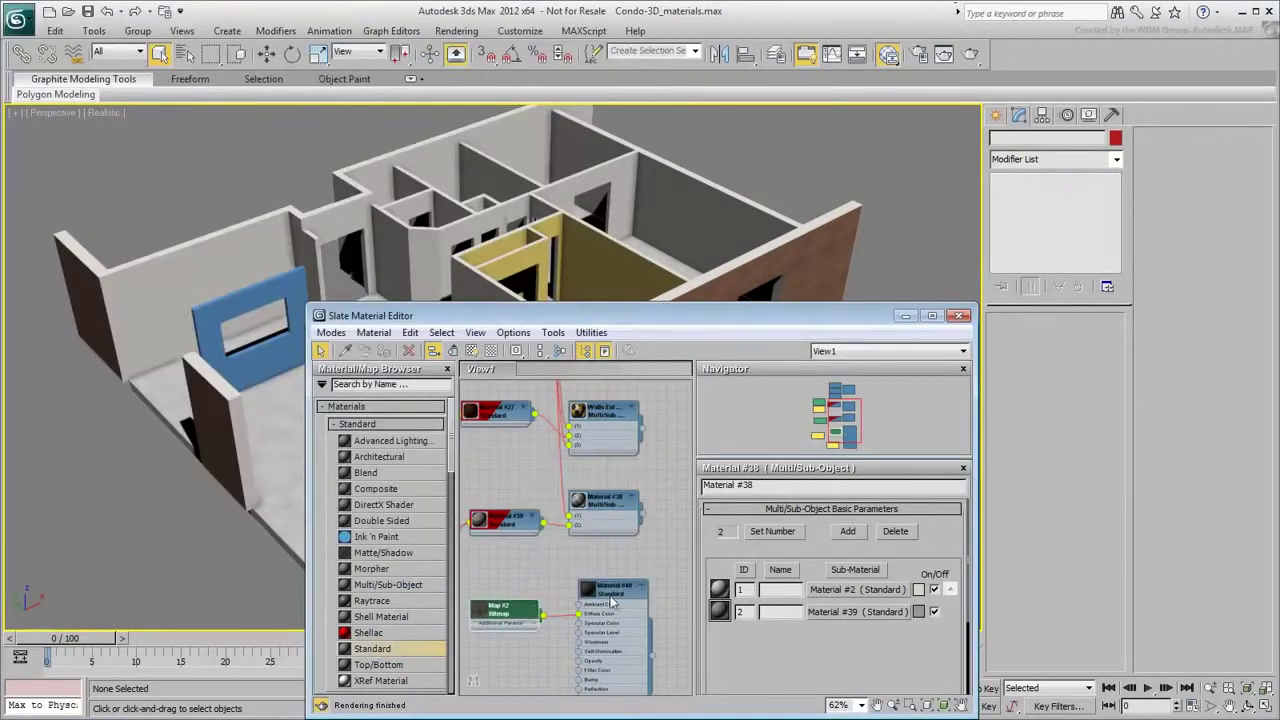
- Show the cement material's map in the viewport and assign the material to the magenta balcony slab
left_click(471, 350)
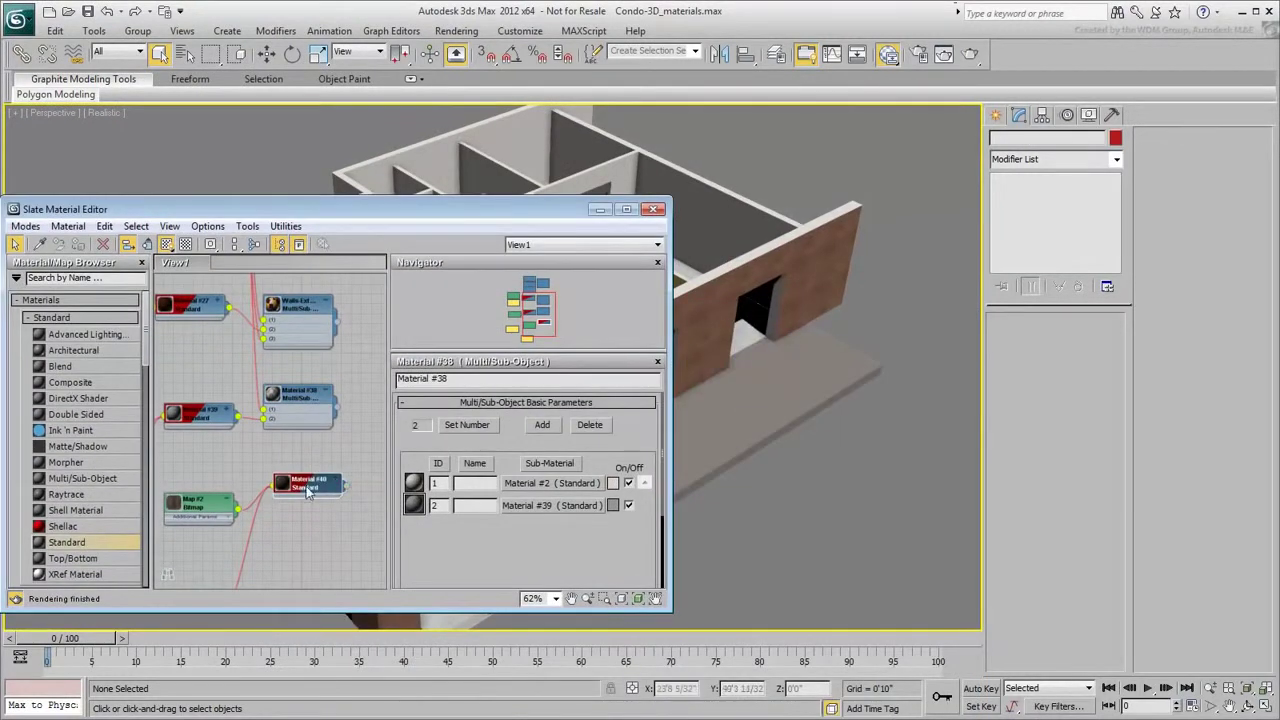
left_click_drag(307, 490, 307, 499)
- Tidy the layout of the cement and tile material nodes in the node view and close the material editor
middle_click_drag(294, 496, 302, 424)
scroll(302, 424, "down", 2)
left_click_drag(227, 522, 243, 479)
left_click_drag(245, 537, 222, 444)
left_click_drag(220, 443, 220, 419)
left_click_drag(317, 423, 318, 455)
middle_click_drag(245, 485, 317, 483)
left_click_drag(197, 457, 214, 413)
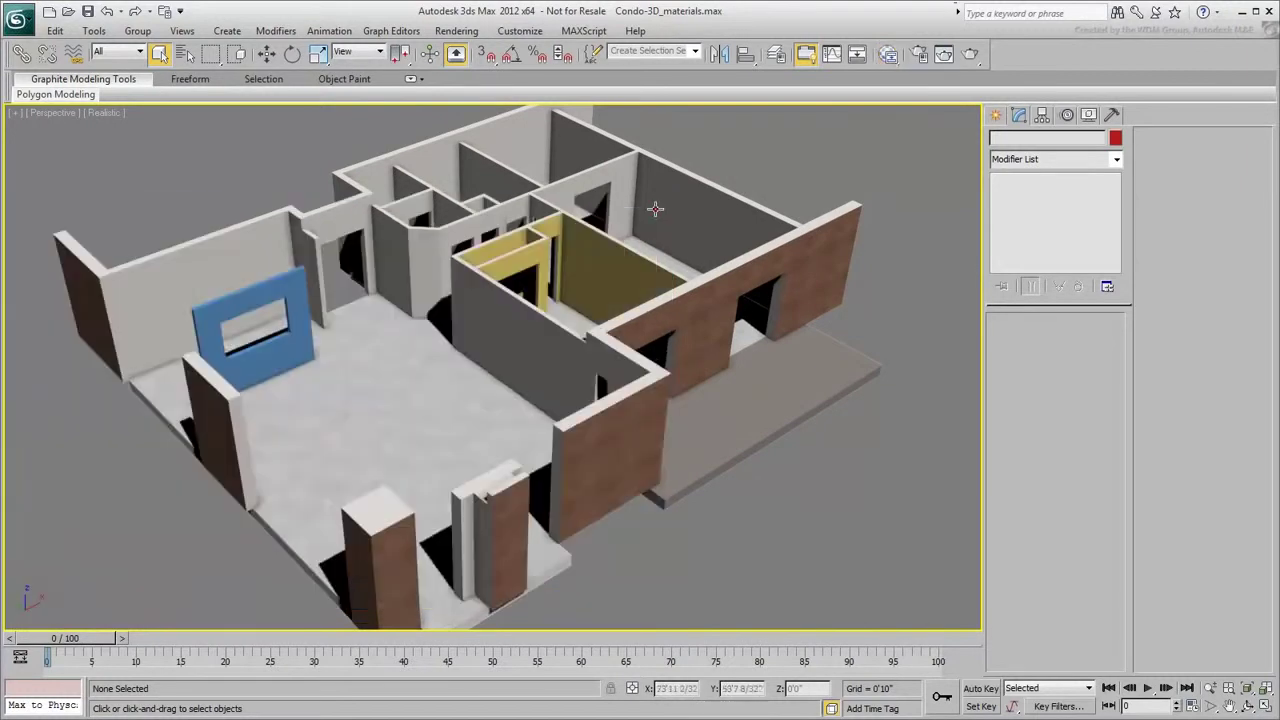
- Add a UVW Map modifier with box mapping to the balcony slab and increase the mapping height for the cement texture
left_click(802, 418)
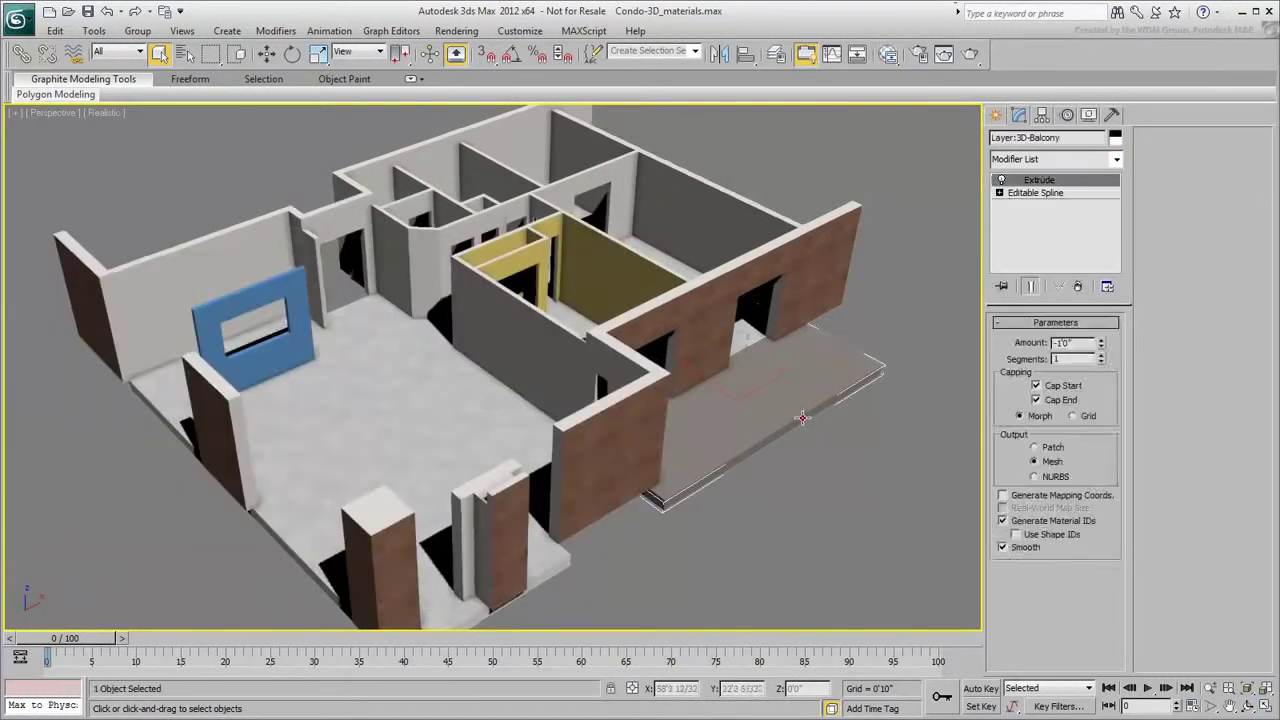
left_click(1067, 160)
key("u")
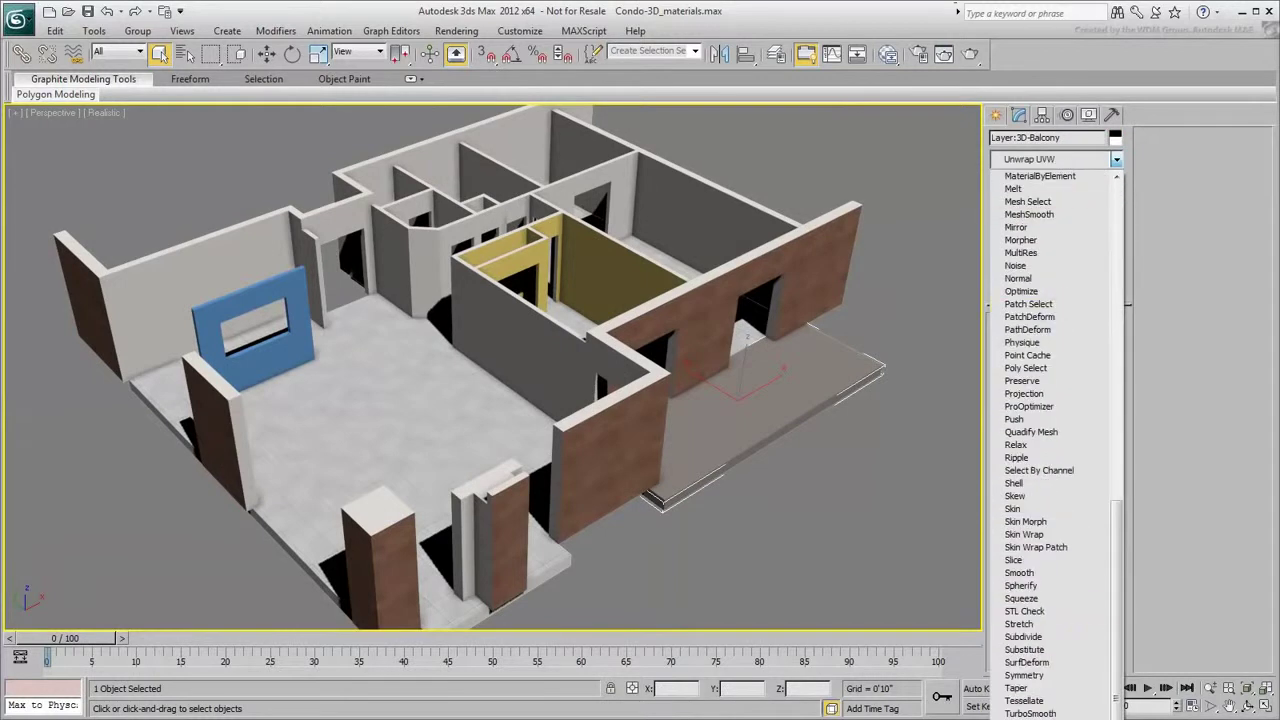
left_click(1027, 718)
left_click(1039, 411)
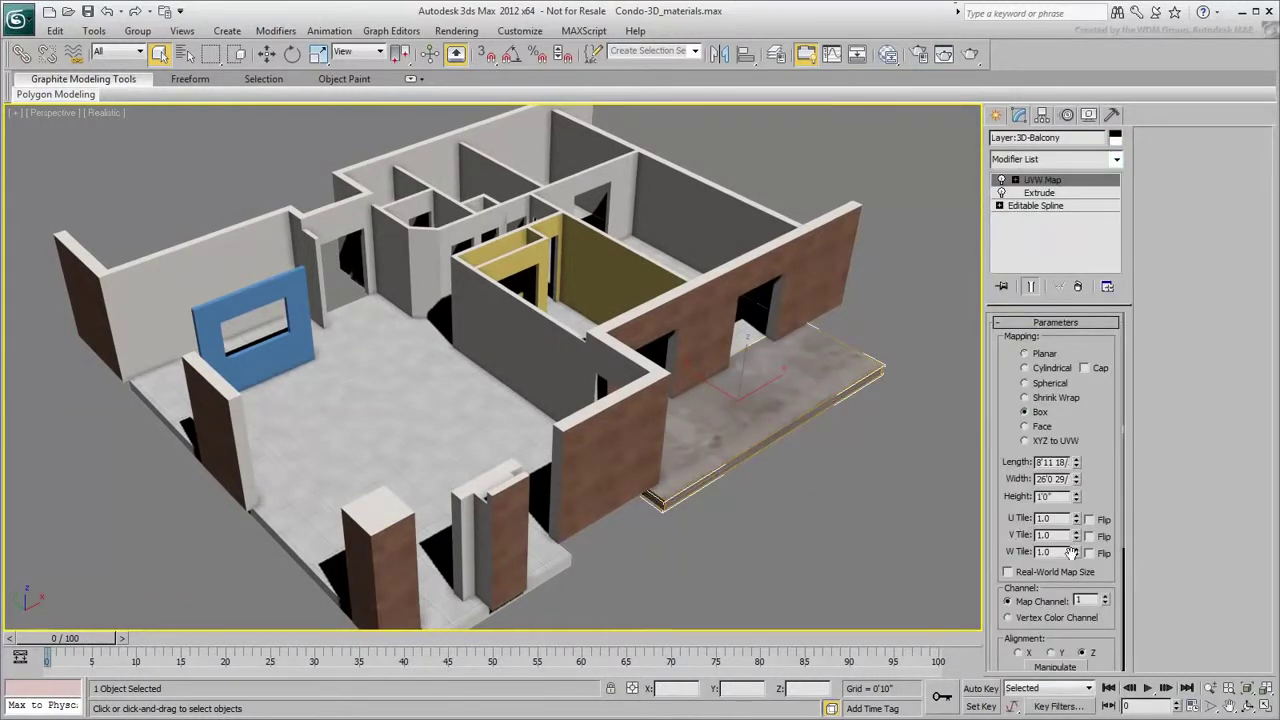
left_click_drag(1077, 499, 1081, 50)
left_click(806, 495)
middle_click_drag(806, 495, 732, 480, "alt")
scroll(711, 497, "up", 1)
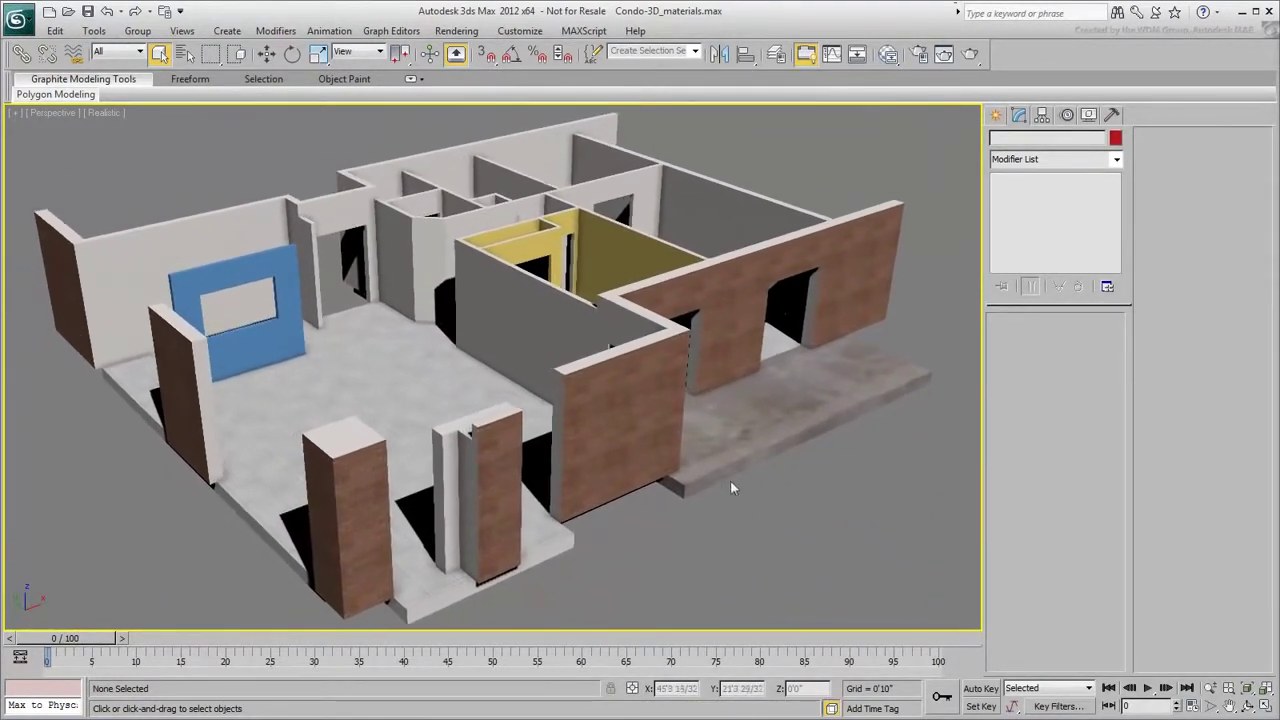